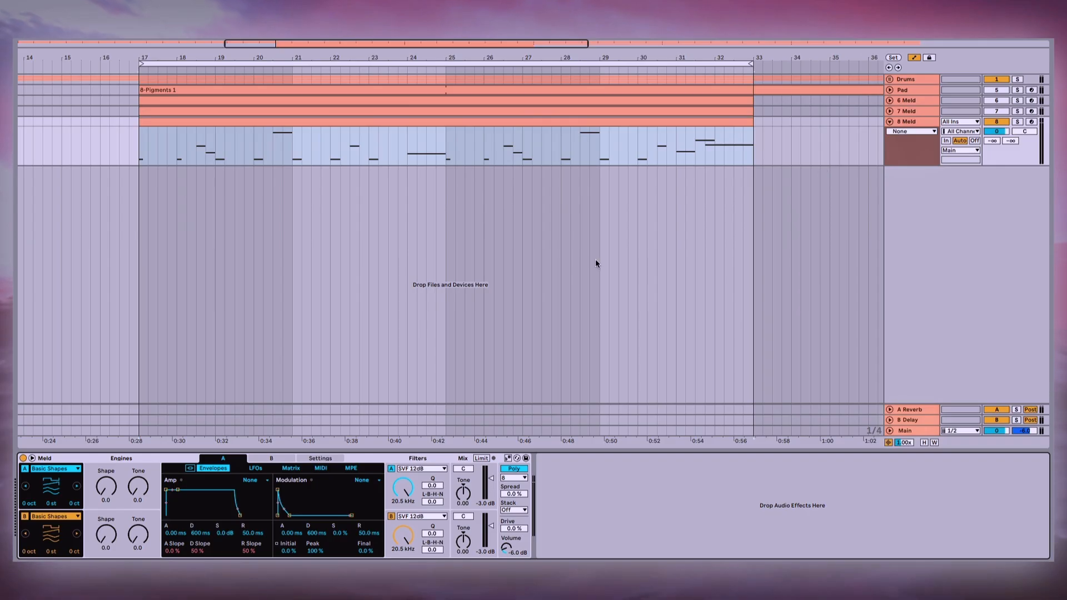
Open the MIDI clip on the 8 Meld track, choose the In-Sen scale in C, and return to the Meld device
{"action": "double_click", "coordinate": [275, 125]}
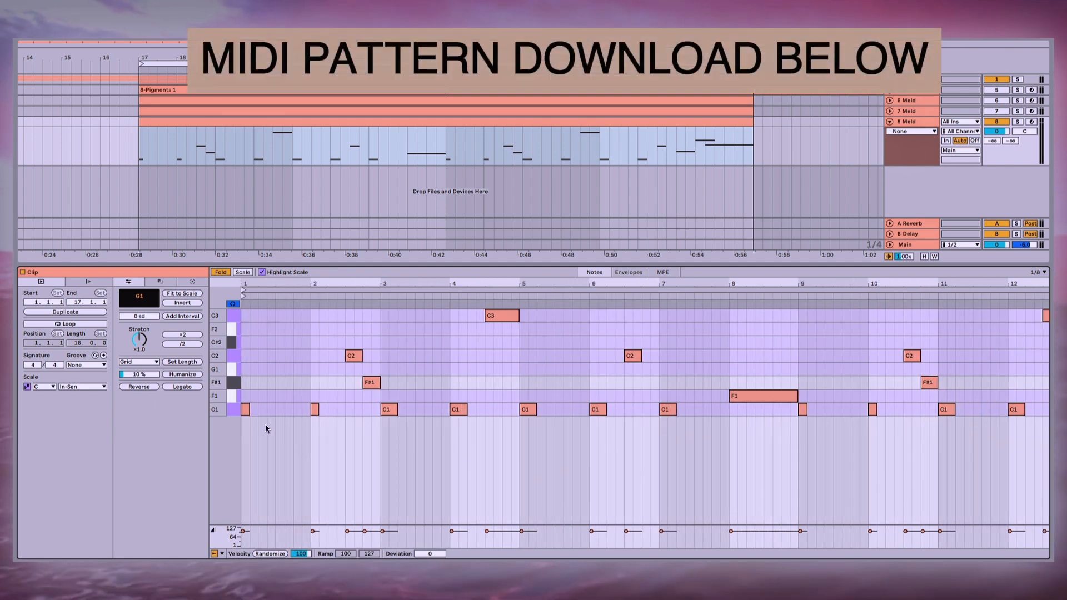
{"action": "left_click", "coordinate": [86, 387]}
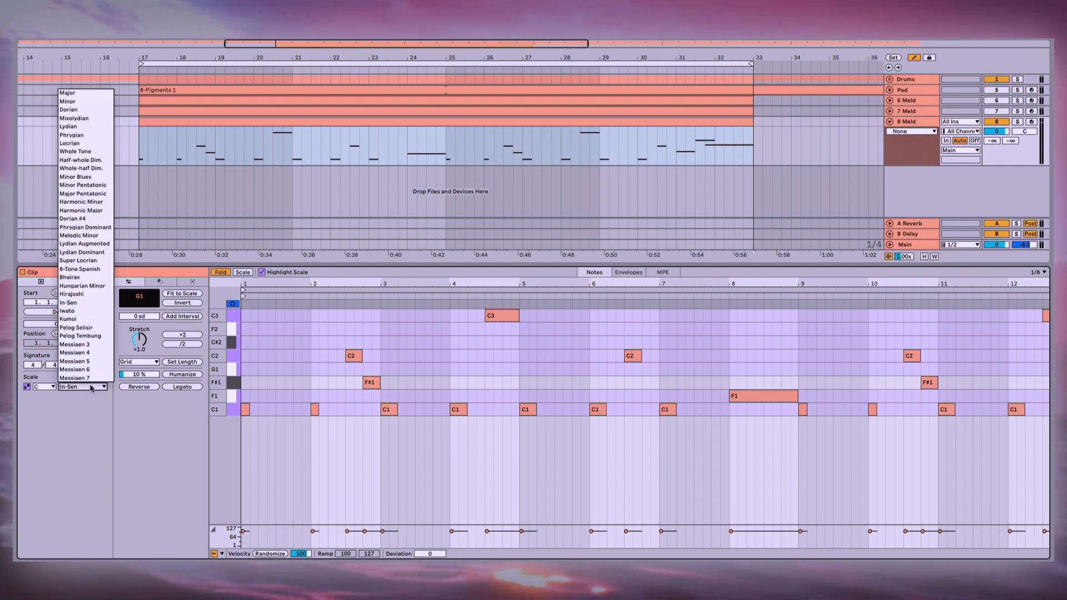
{"action": "left_click", "coordinate": [78, 302]}
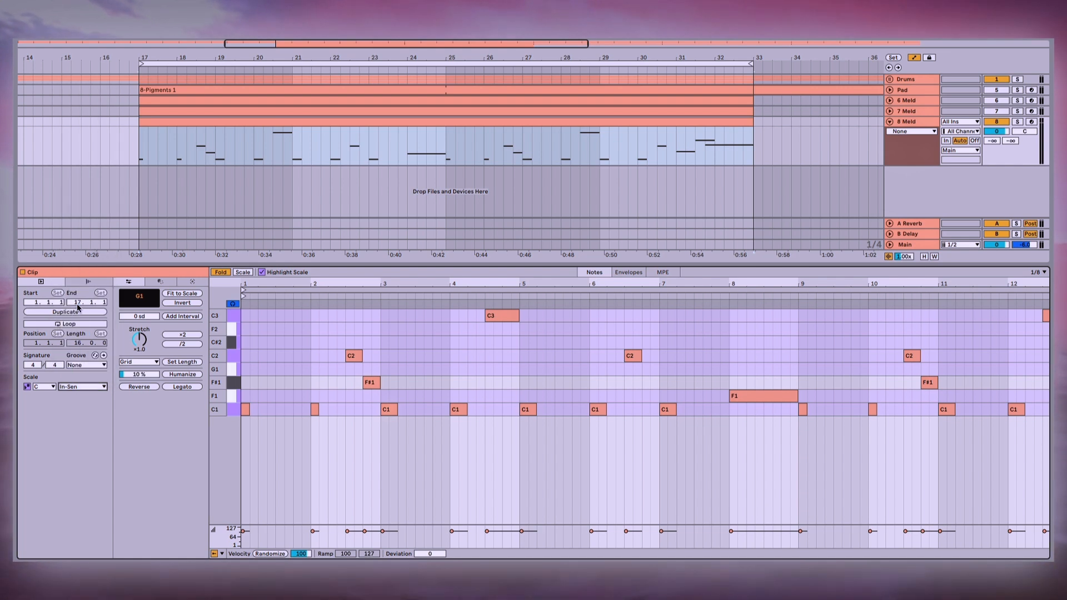
{"action": "key", "text": "shift+Tab"}
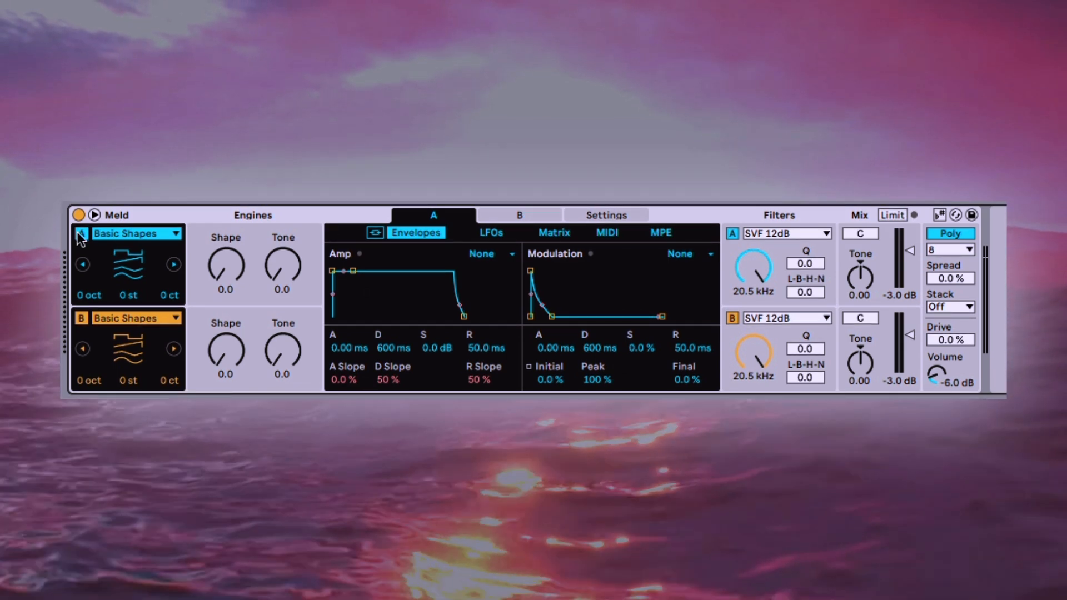
Disable Meld's engine A and set engine B's oscillator to Swarm Square
{"action": "left_click", "coordinate": [135, 326]}
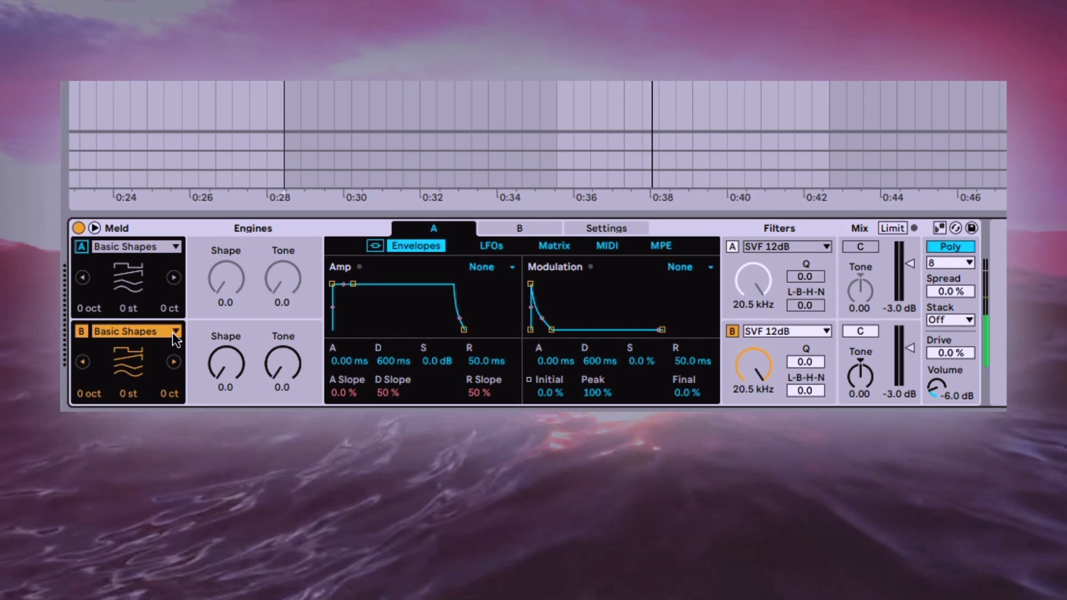
{"action": "left_click", "coordinate": [172, 332]}
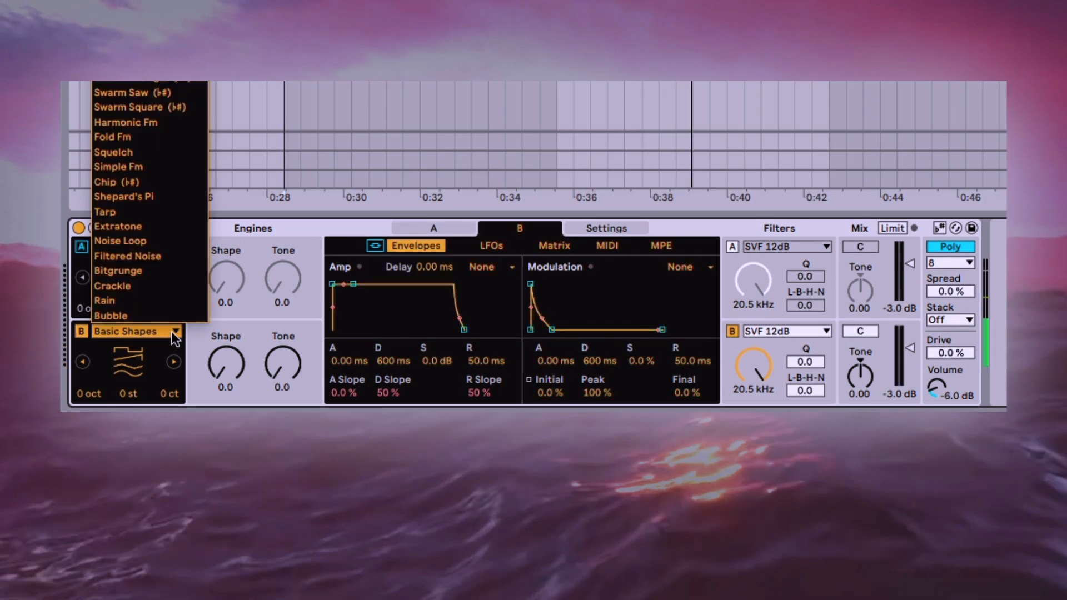
{"action": "left_click", "coordinate": [165, 107]}
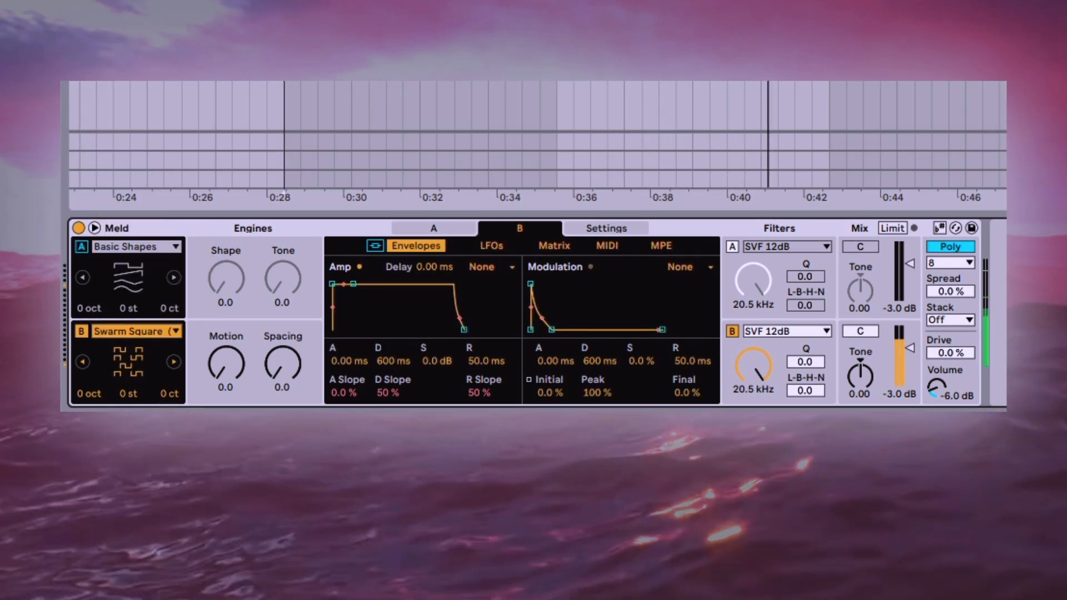
Enable Meld's scale awareness and set engine B's Motion to 7.9 and Spacing to 20.6
{"action": "left_click", "coordinate": [171, 332]}
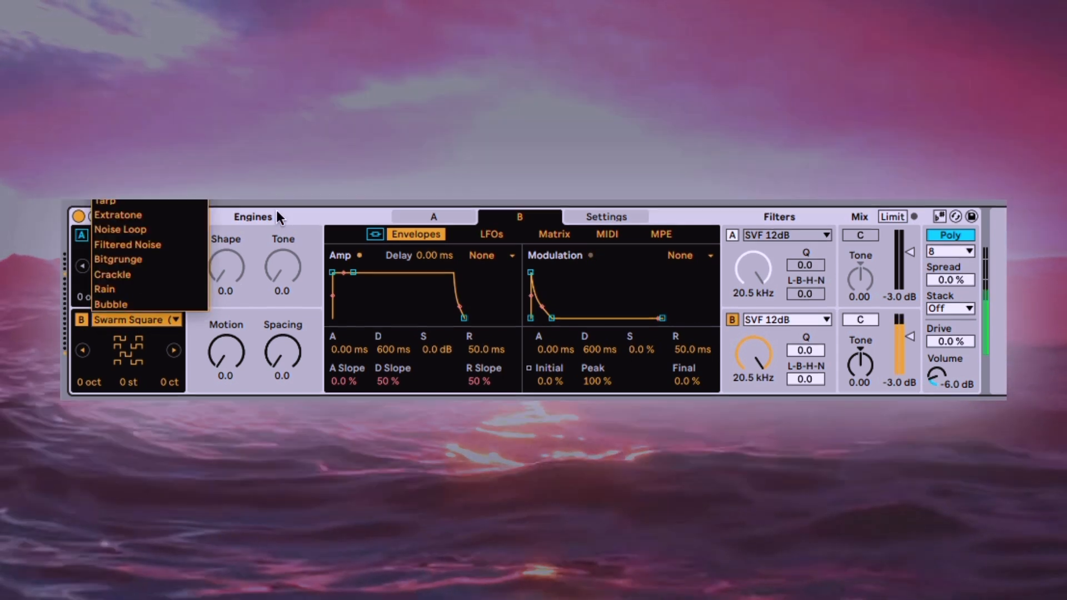
{"action": "left_click", "coordinate": [276, 211]}
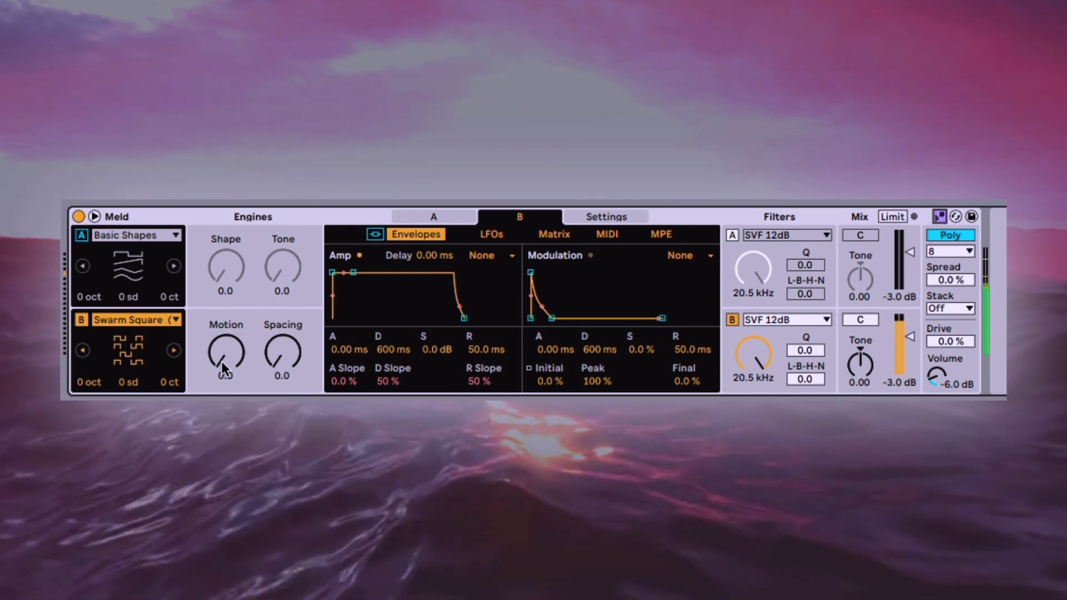
{"action": "left_click_drag", "start_coordinate": [225, 353], "coordinate": [225, 343]}
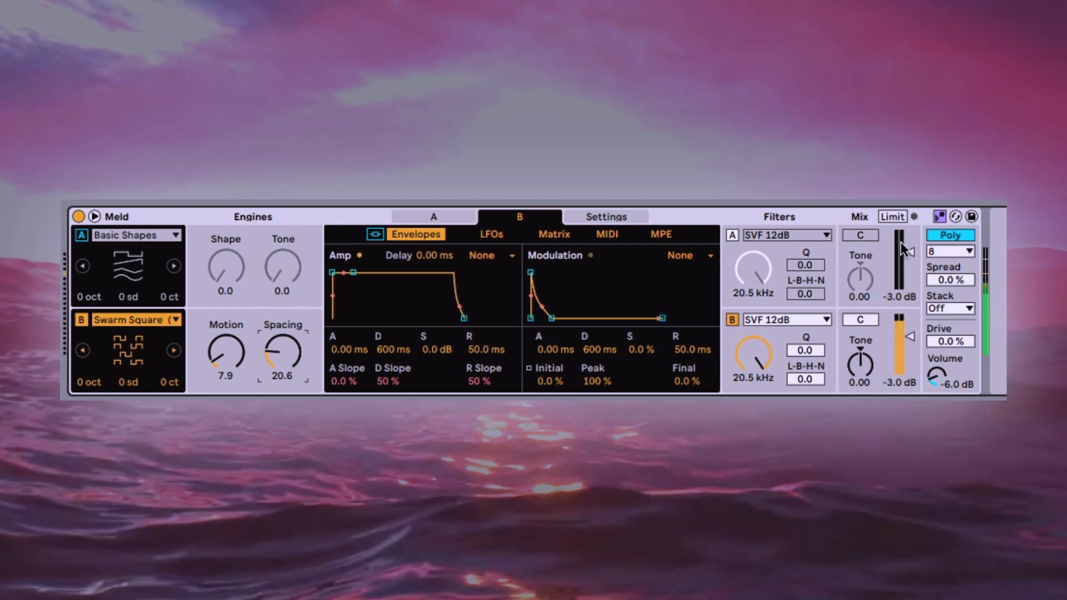
Make Meld monophonic with Legato off, and set engine B's glide to Gliss at 48 ms
{"action": "left_click", "coordinate": [952, 236]}
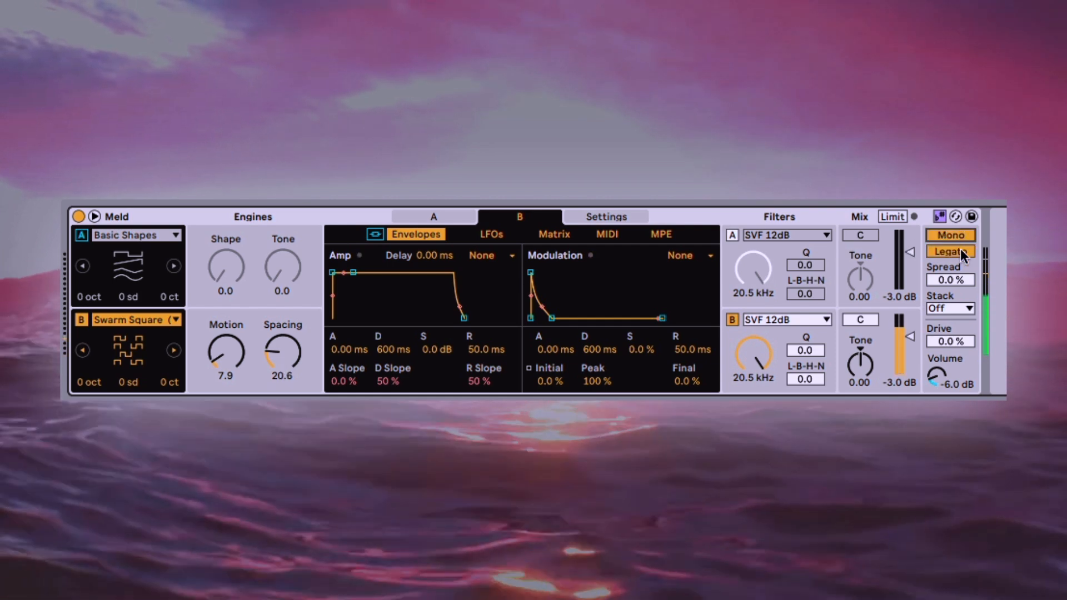
{"action": "left_click", "coordinate": [960, 252]}
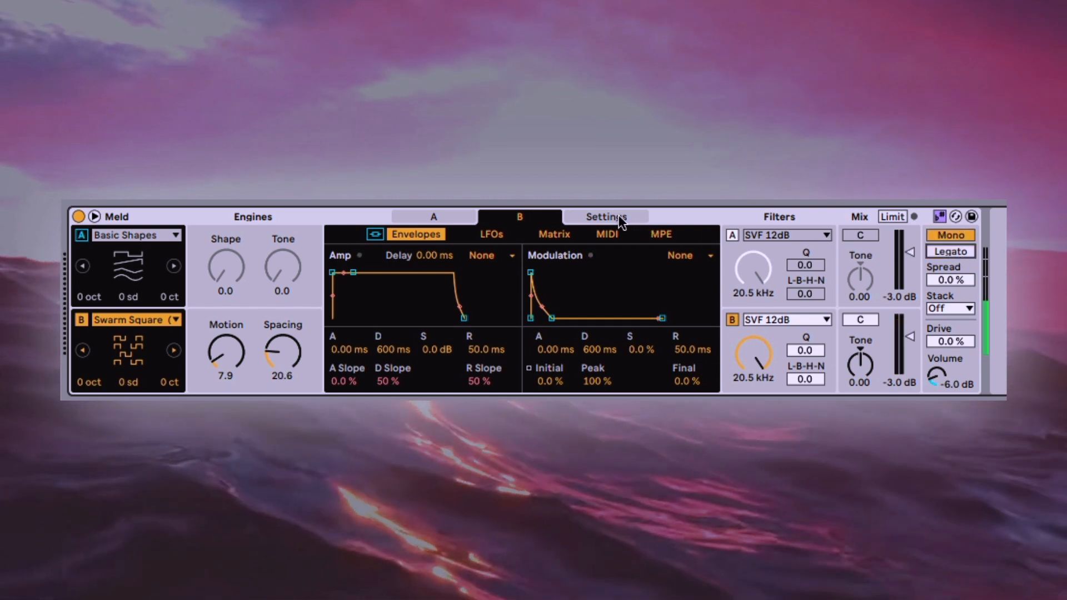
{"action": "left_click", "coordinate": [622, 215]}
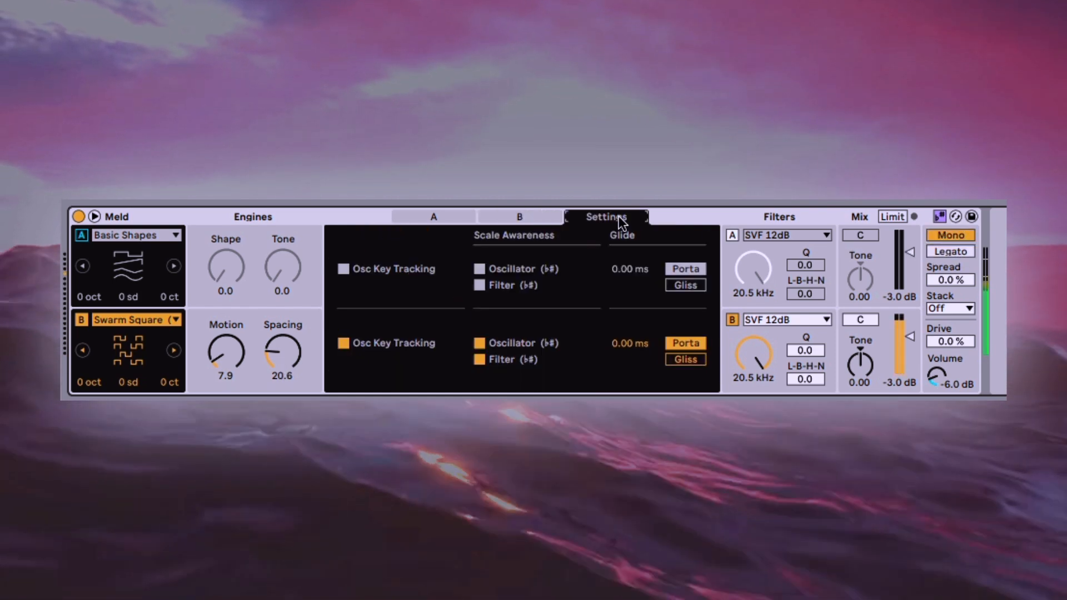
{"action": "left_click", "coordinate": [687, 361]}
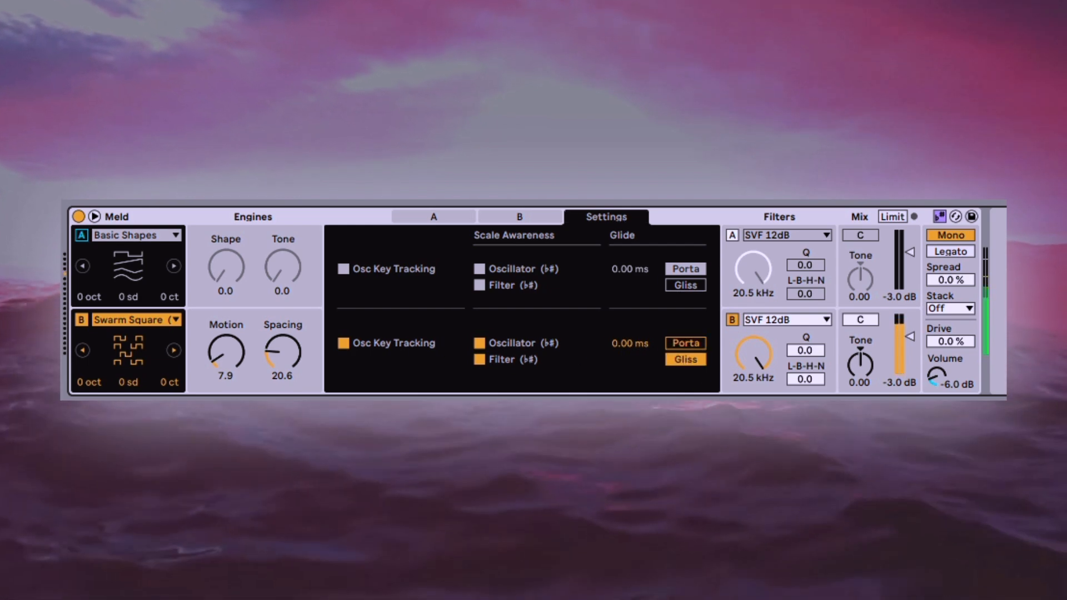
{"action": "left_click", "coordinate": [639, 350]}
{"action": "type", "text": "48"}
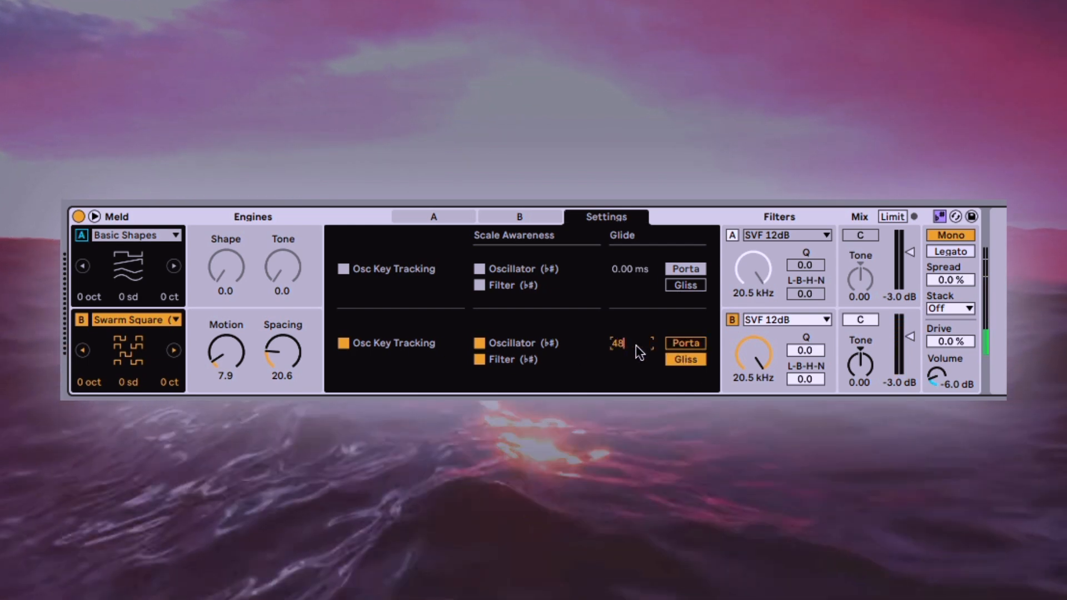
{"action": "key", "text": "Return"}
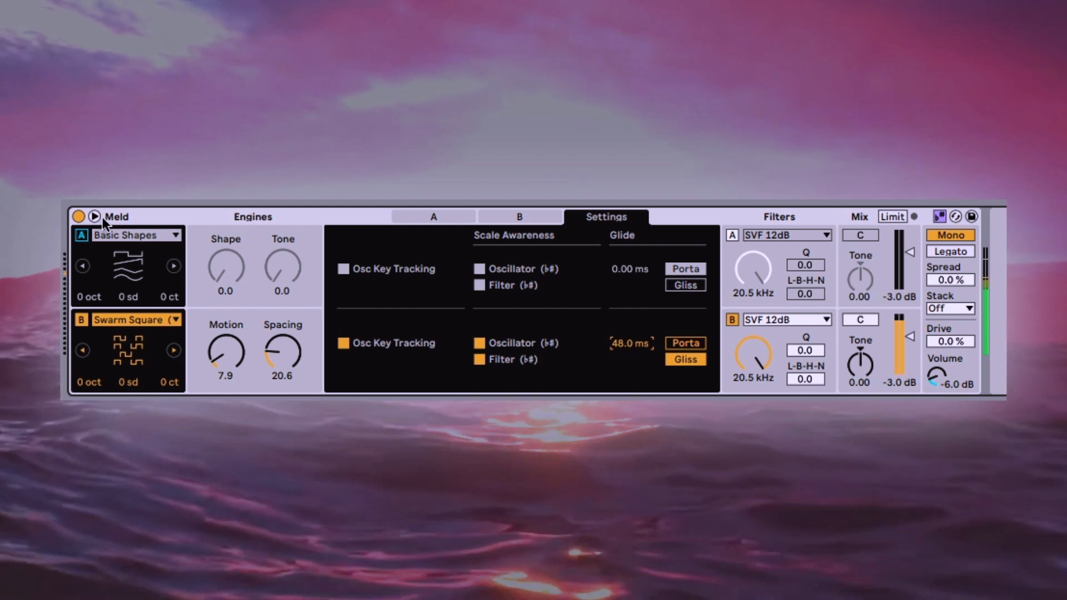
Expand Meld's modulation matrix and route engine B's LFO 1 to Pitch Quant with an amount of 12
{"action": "left_click", "coordinate": [95, 217]}
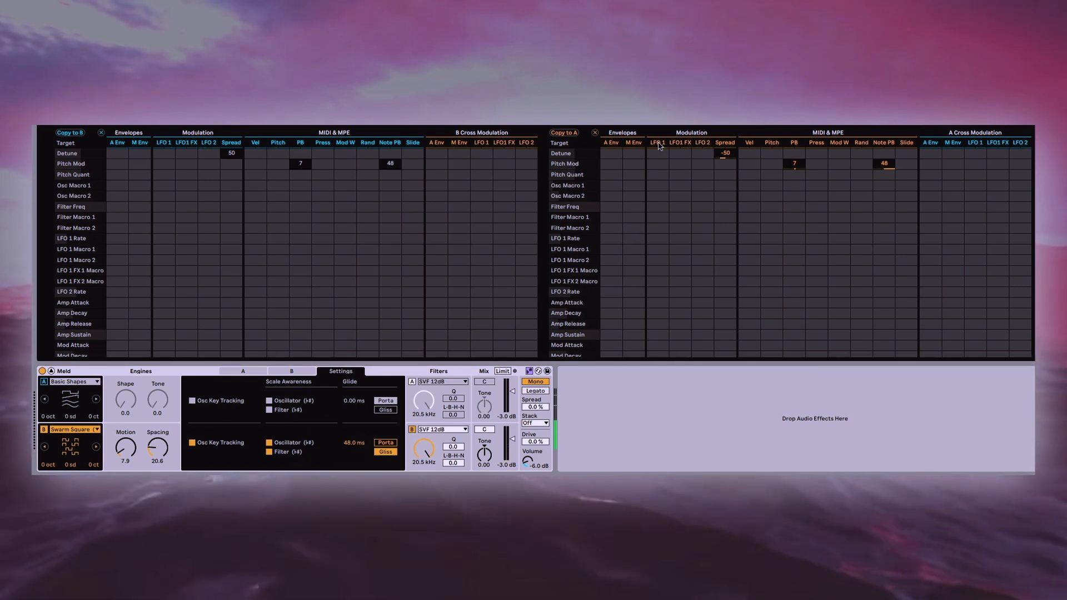
{"action": "left_click", "coordinate": [658, 153]}
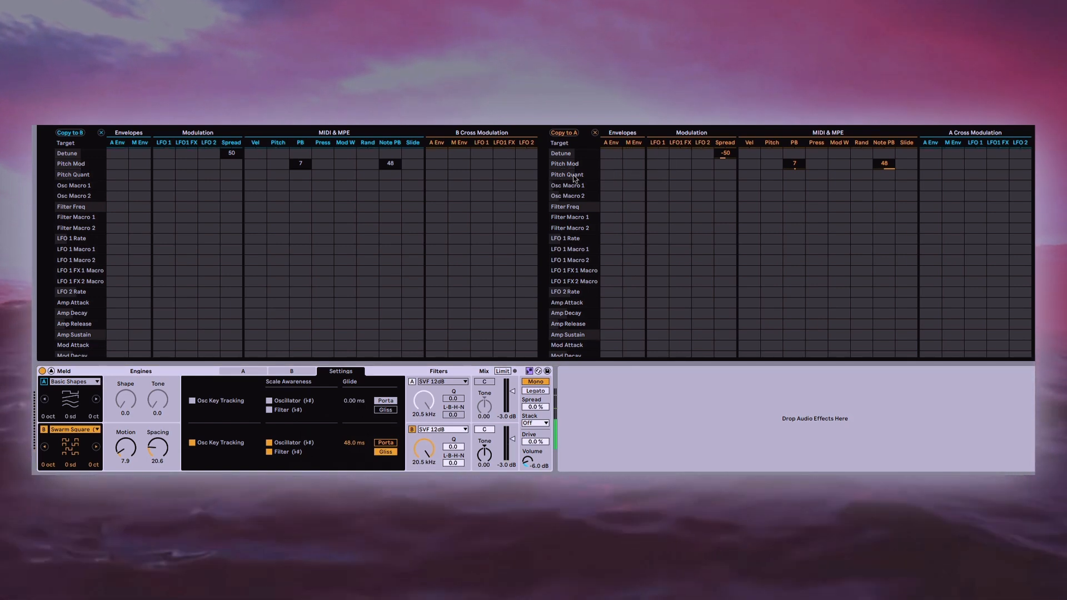
{"action": "left_click", "coordinate": [655, 175]}
{"action": "left_click", "coordinate": [634, 185]}
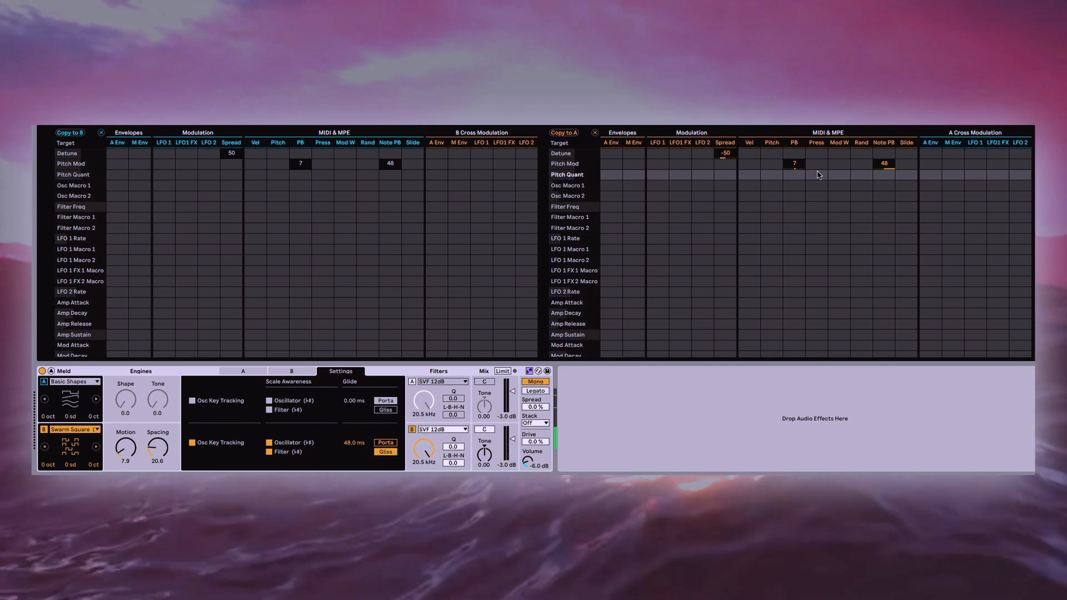
{"action": "left_click", "coordinate": [658, 175]}
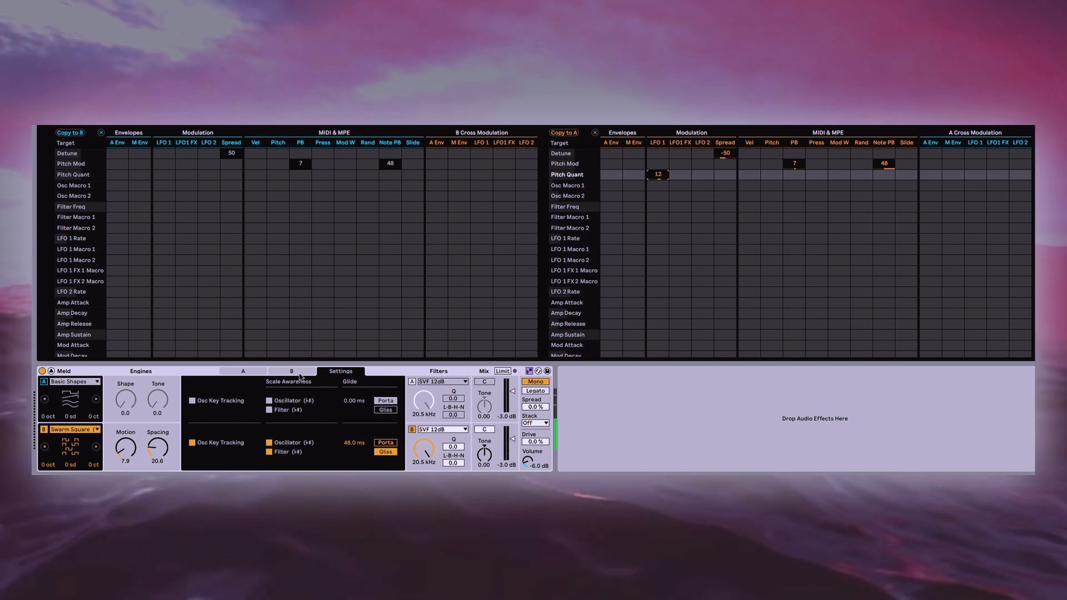
Set engine B's LFO 1 to a Ramp waveform, tempo-synced at rate 1, with Shape 45.2, Slope 34.1 and phase 287°
{"action": "left_click", "coordinate": [296, 372]}
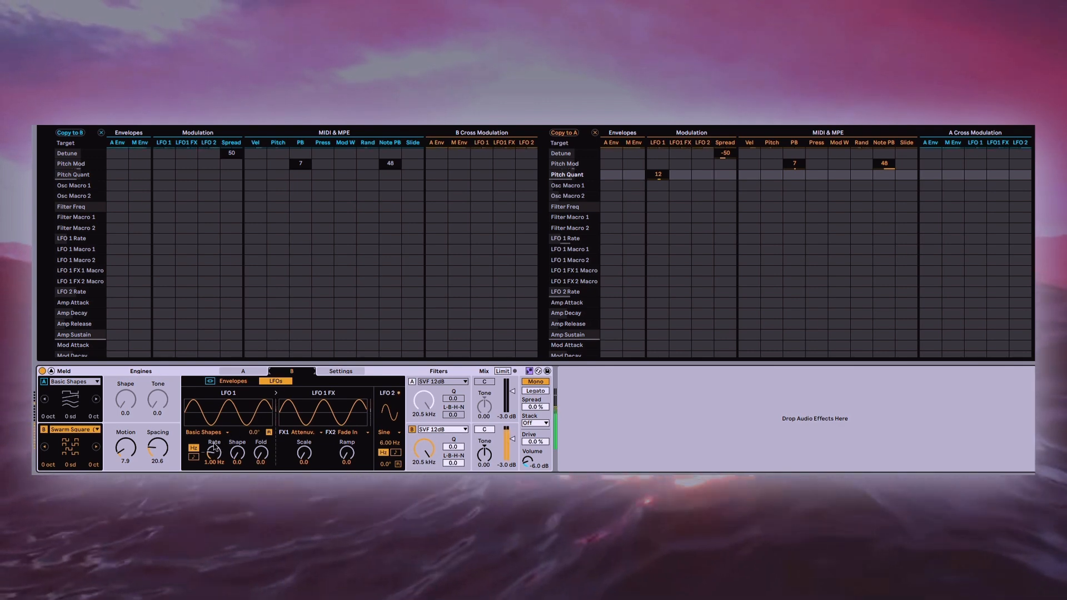
{"action": "left_click", "coordinate": [220, 436]}
{"action": "left_click", "coordinate": [216, 448]}
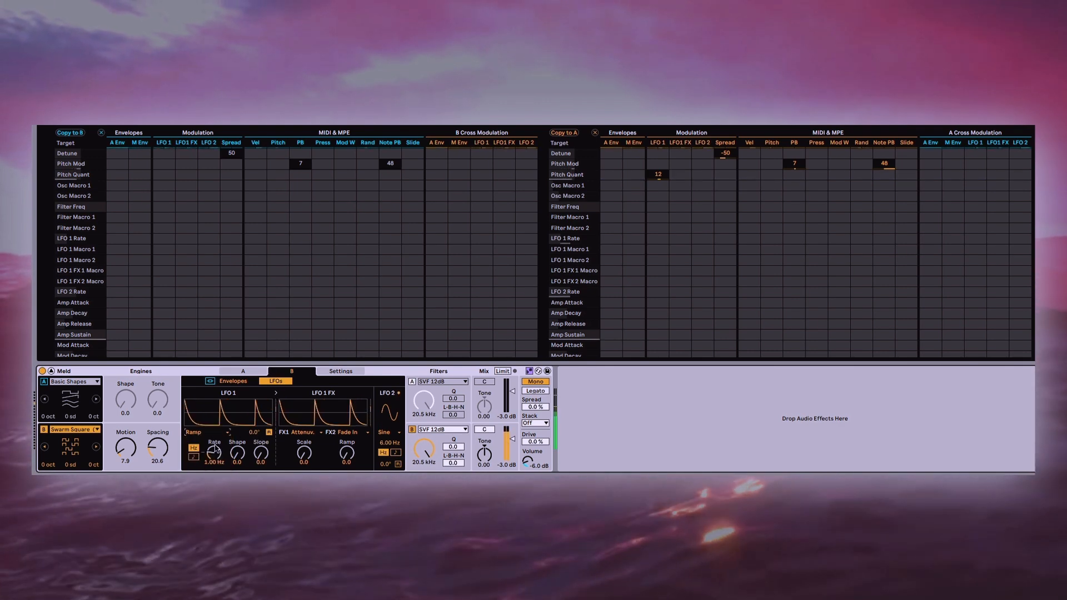
{"action": "left_click", "coordinate": [195, 457]}
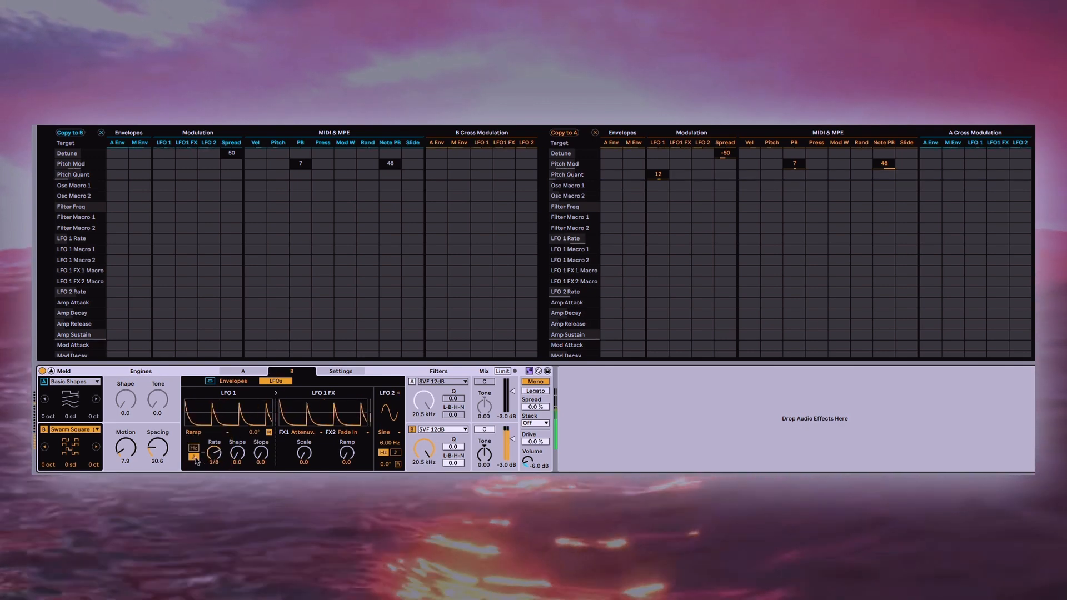
{"action": "left_click_drag", "start_coordinate": [214, 453], "coordinate": [214, 464]}
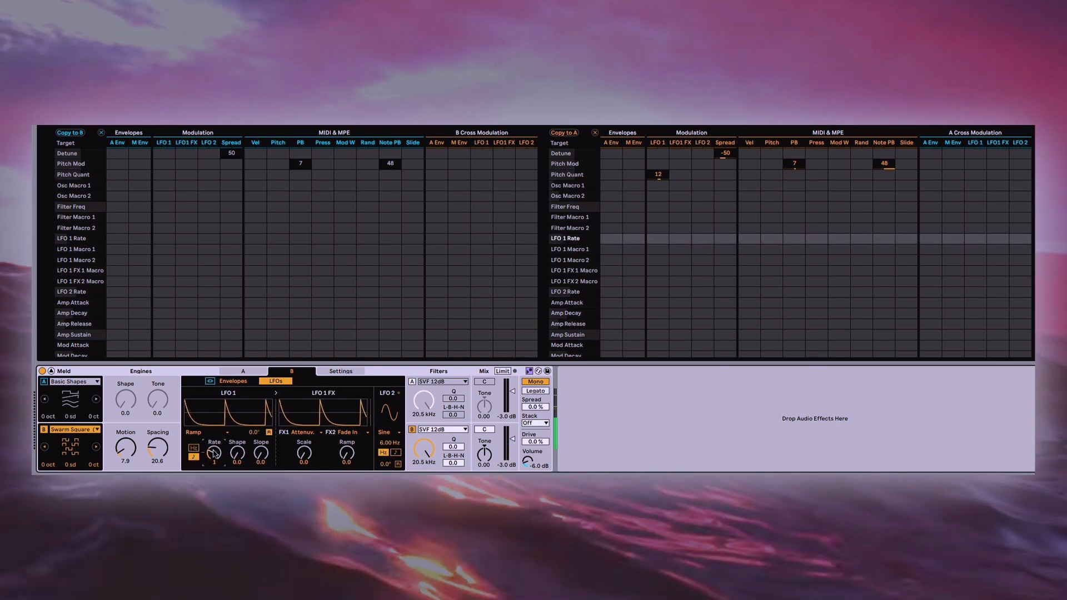
{"action": "left_click_drag", "start_coordinate": [241, 459], "coordinate": [241, 436]}
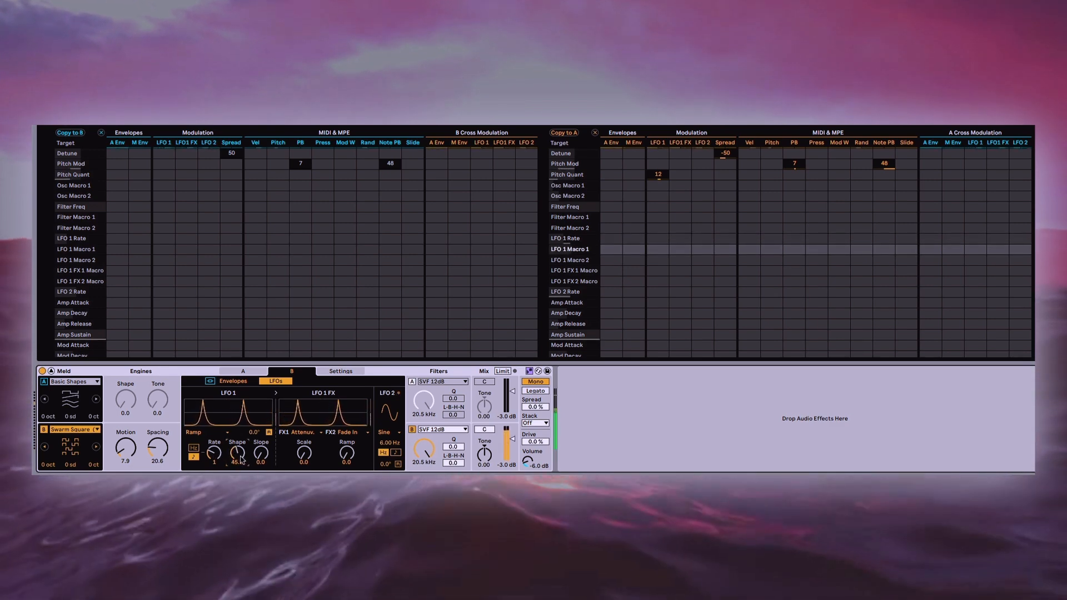
{"action": "left_click_drag", "start_coordinate": [260, 453], "coordinate": [261, 437]}
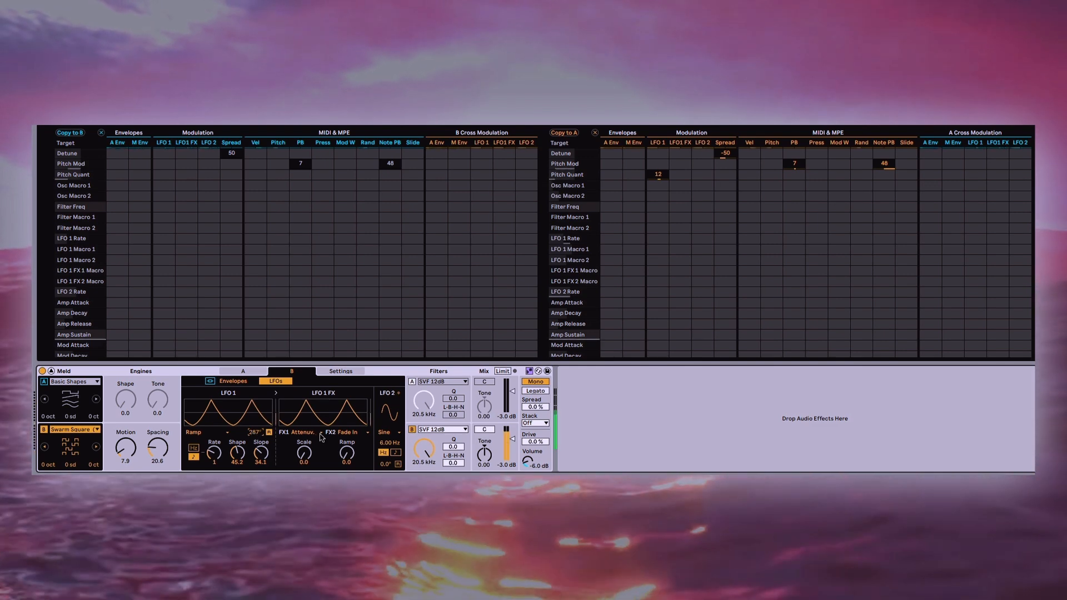
Route engine B's LFO 1 FX to Osc Macro 1 at 100, and set FX1 to S&H with a rate of 96.0
{"action": "left_click", "coordinate": [681, 165]}
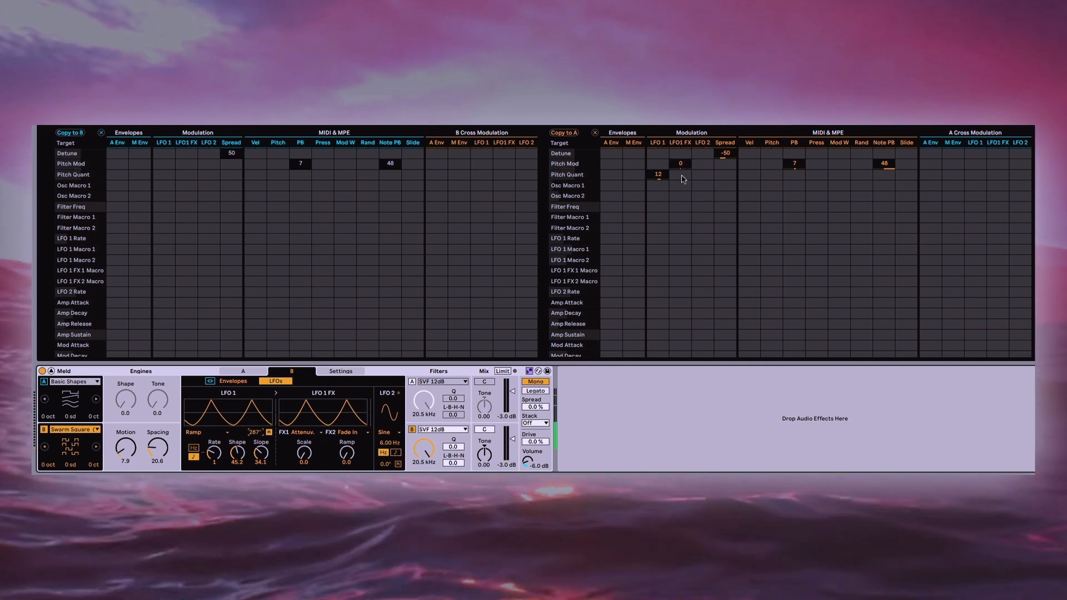
{"action": "left_click_drag", "start_coordinate": [680, 192], "coordinate": [680, 136]}
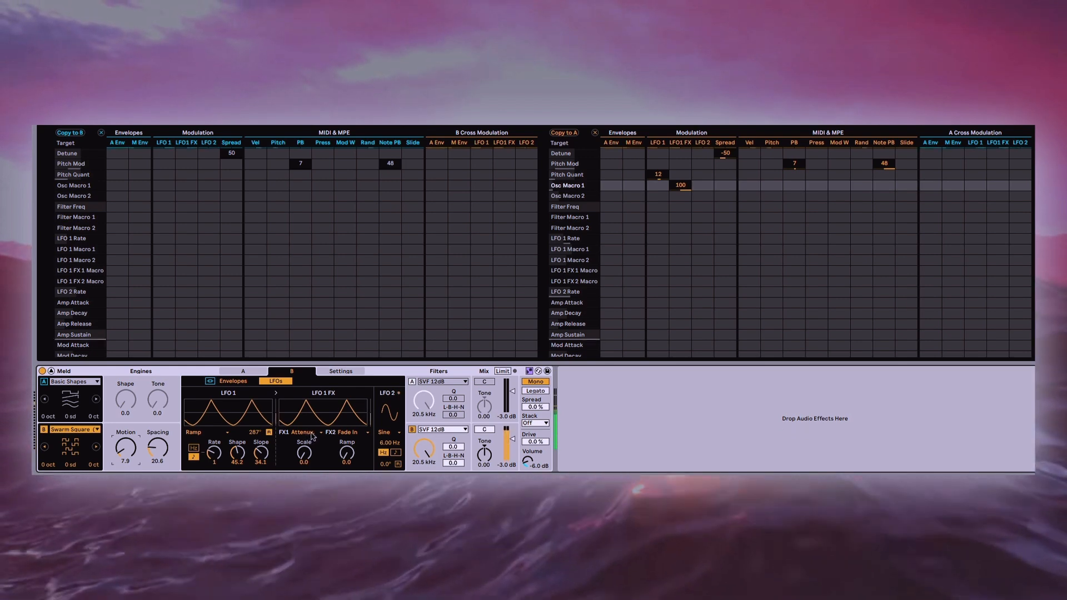
{"action": "left_click", "coordinate": [313, 436]}
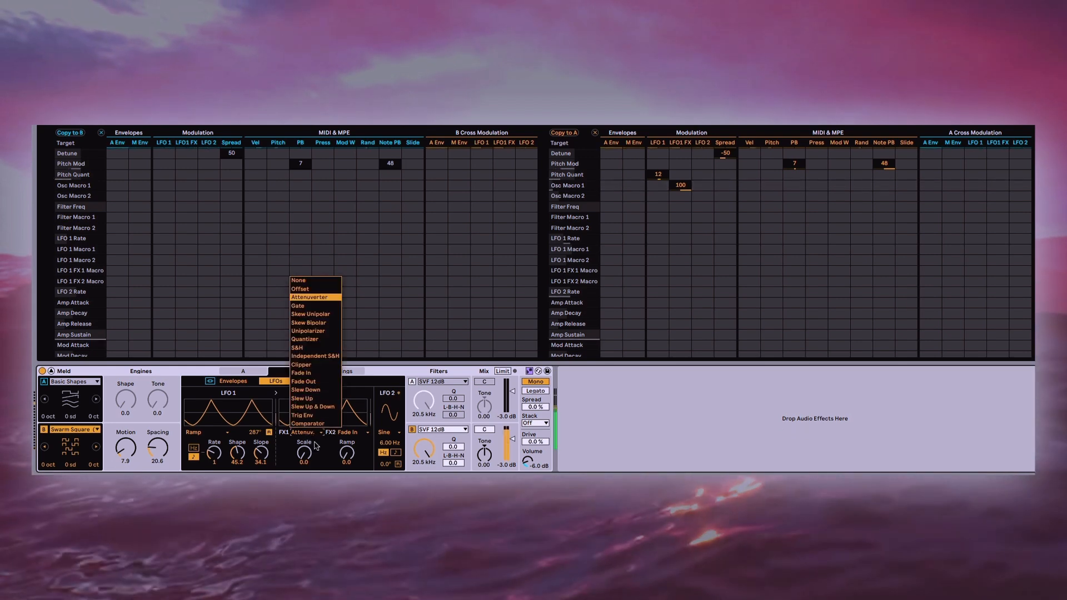
{"action": "left_click", "coordinate": [314, 348]}
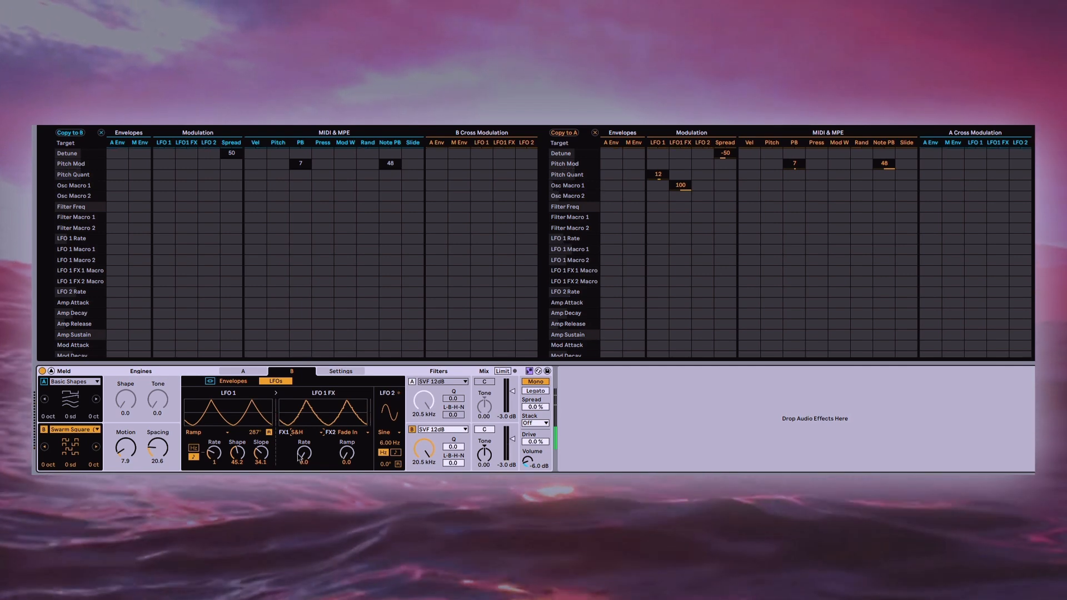
{"action": "left_click_drag", "start_coordinate": [302, 454], "coordinate": [302, 423]}
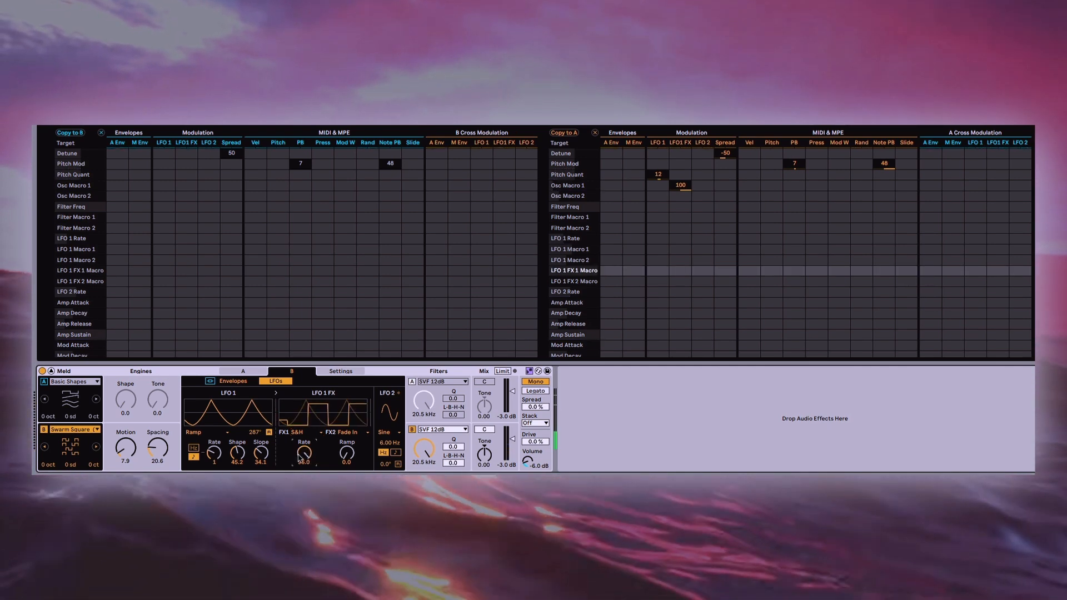
Set engine B's LFO 1 FX2 to Skew Unipolar with a Shape of 61.1
{"action": "left_click", "coordinate": [355, 435]}
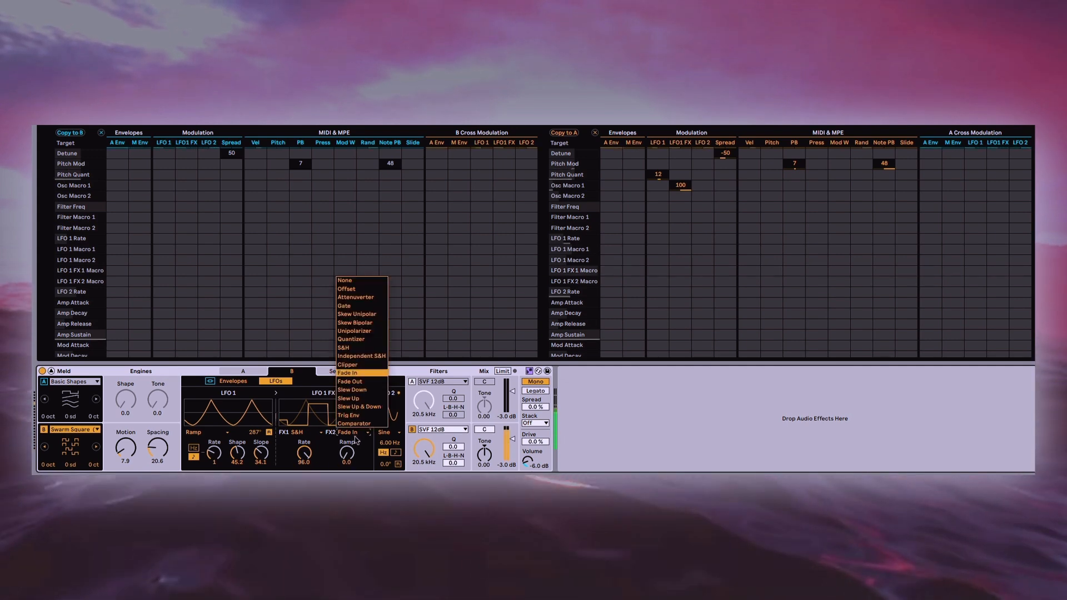
{"action": "left_click", "coordinate": [356, 313]}
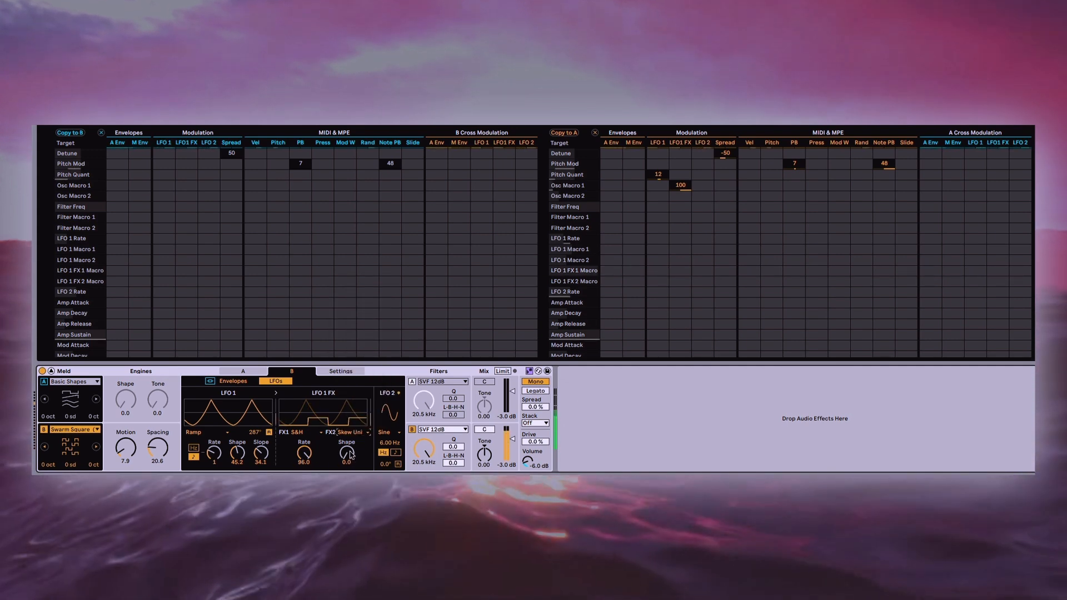
{"action": "left_click_drag", "start_coordinate": [352, 463], "coordinate": [346, 449]}
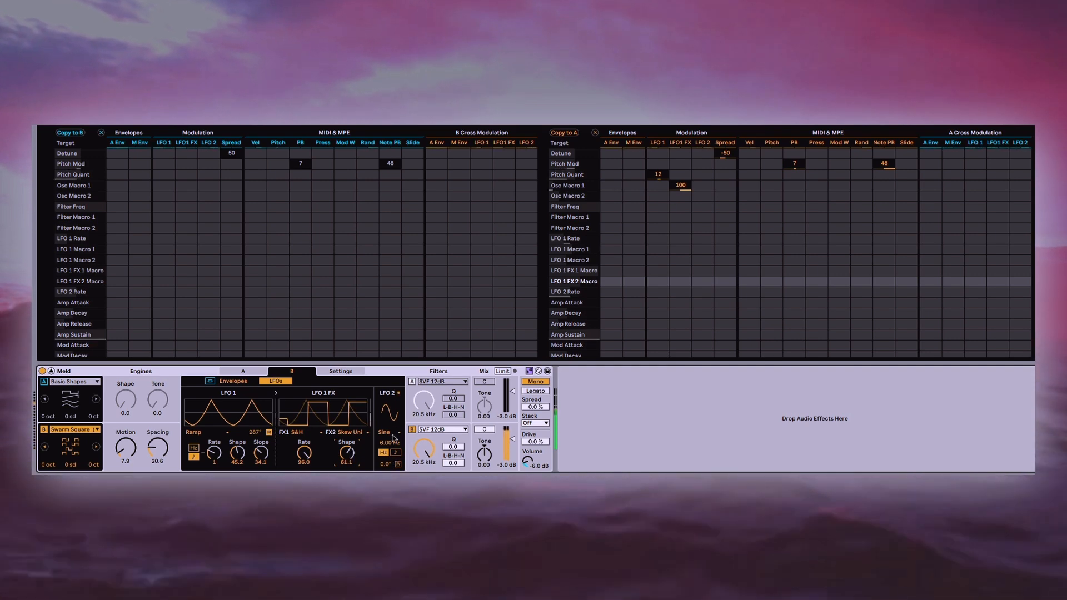
Switch engine B's LFO 2 to tempo sync with a rate of 8
{"action": "left_click", "coordinate": [395, 452]}
{"action": "left_click_drag", "start_coordinate": [396, 445], "coordinate": [390, 435]}
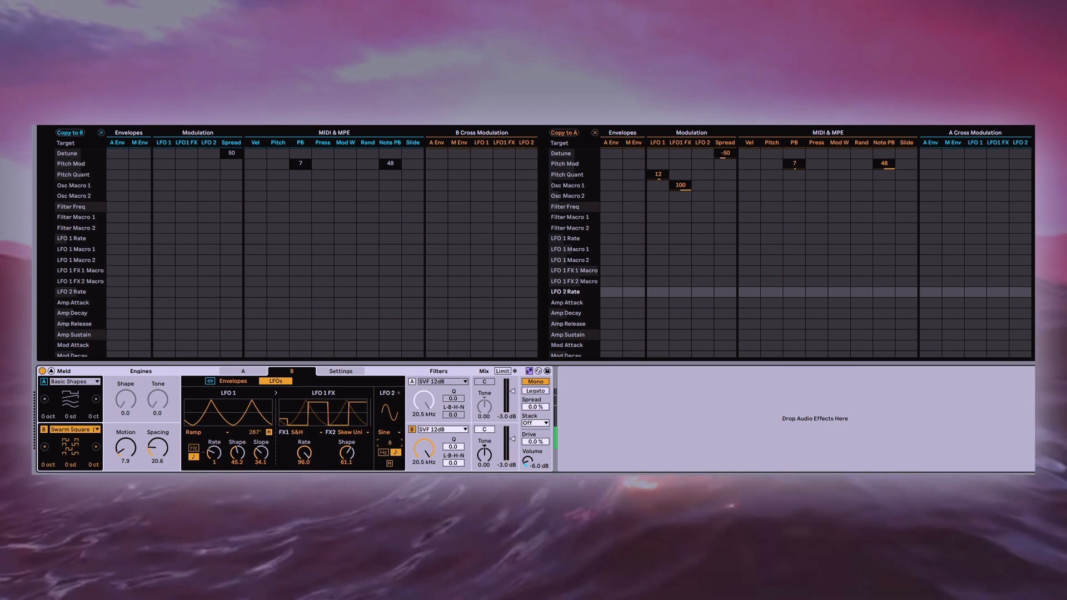
Set engine B's LFO 2 waveform to S&H
{"action": "left_click", "coordinate": [399, 434]}
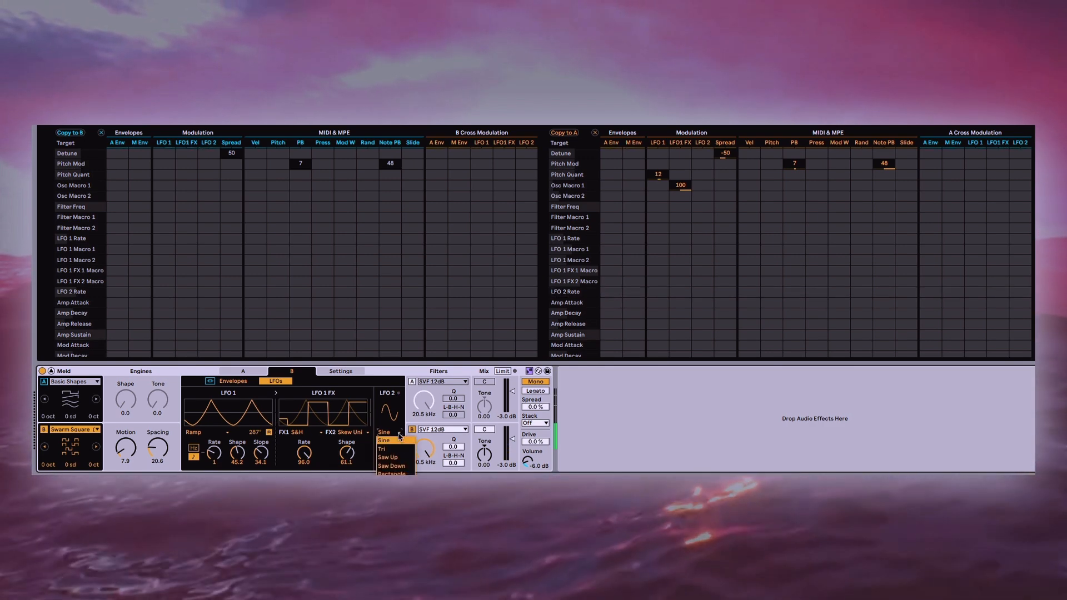
{"action": "left_click", "coordinate": [385, 483]}
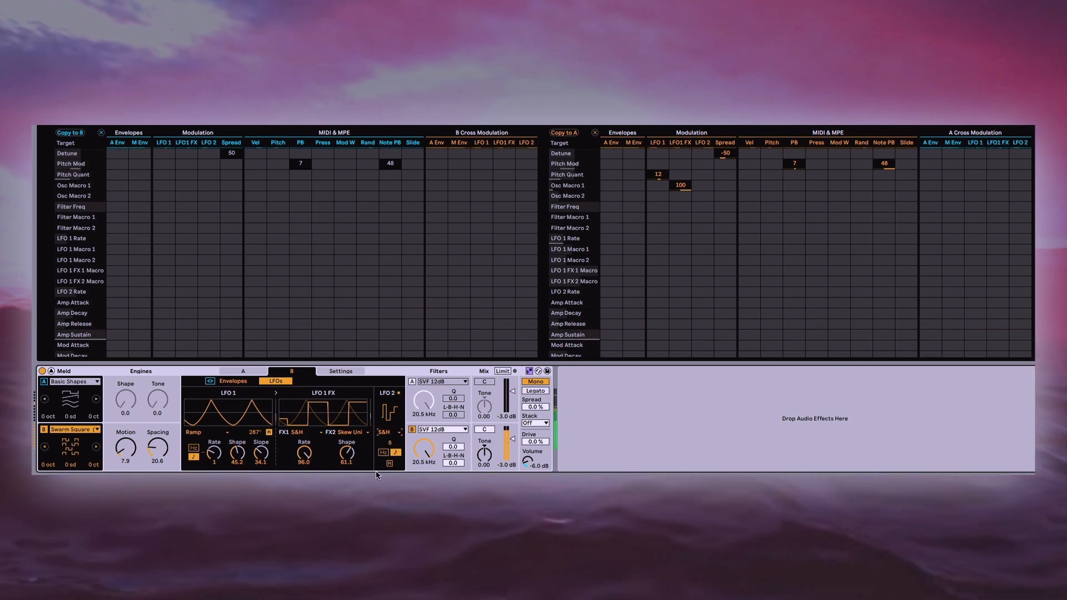
Set engine B's amp envelope release to 1.50 ms and its modulation envelope decay to 800 ms
{"action": "left_click", "coordinate": [244, 383]}
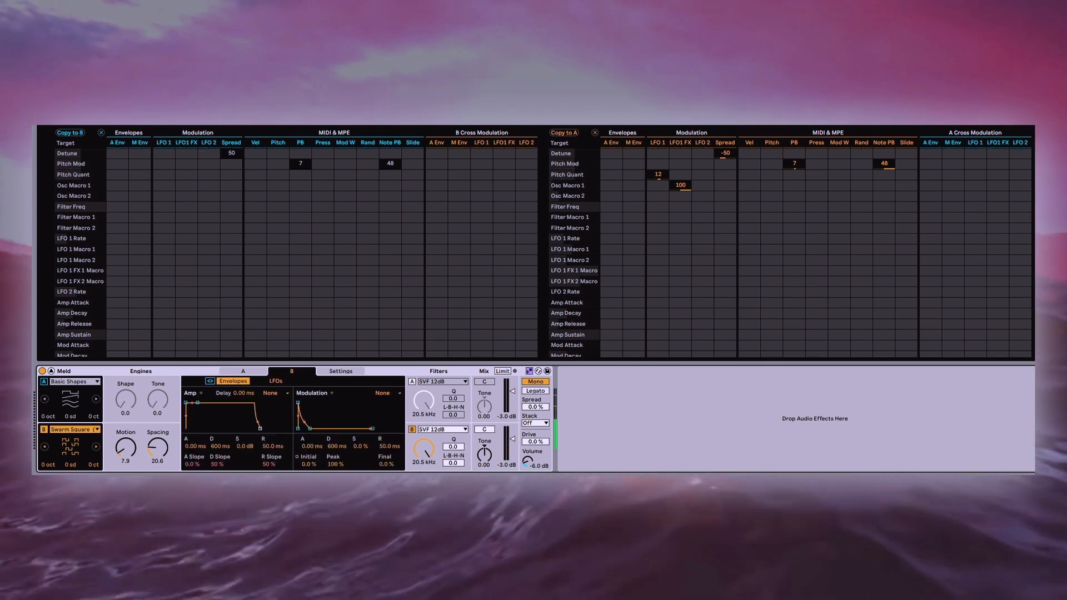
{"action": "left_click_drag", "start_coordinate": [260, 428], "coordinate": [255, 429]}
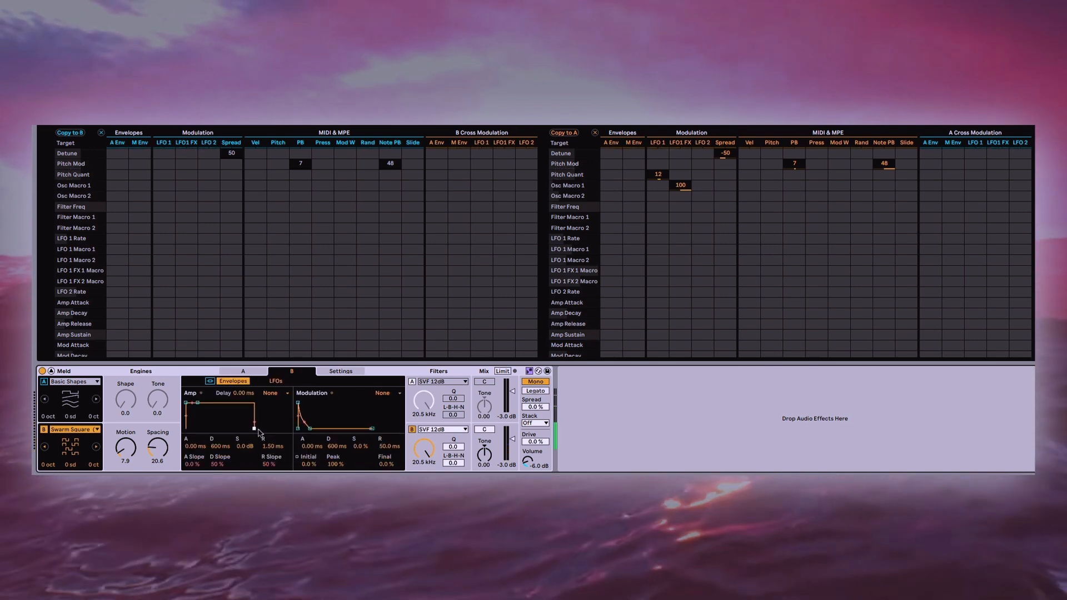
{"action": "left_click_drag", "start_coordinate": [337, 446], "coordinate": [337, 432]}
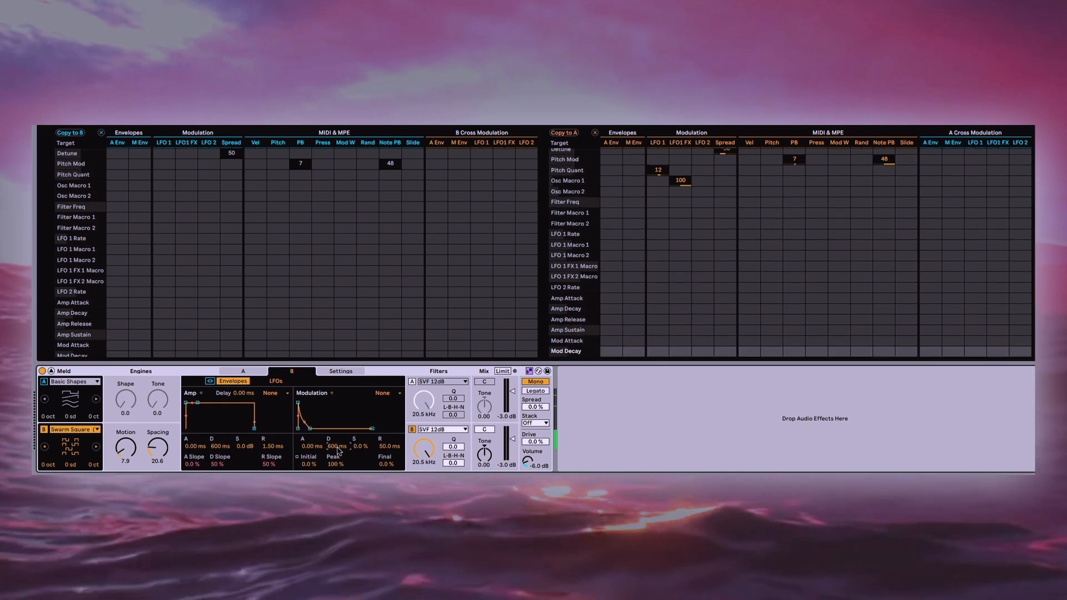
{"action": "type", "text": "800"}
{"action": "key", "text": "Return"}
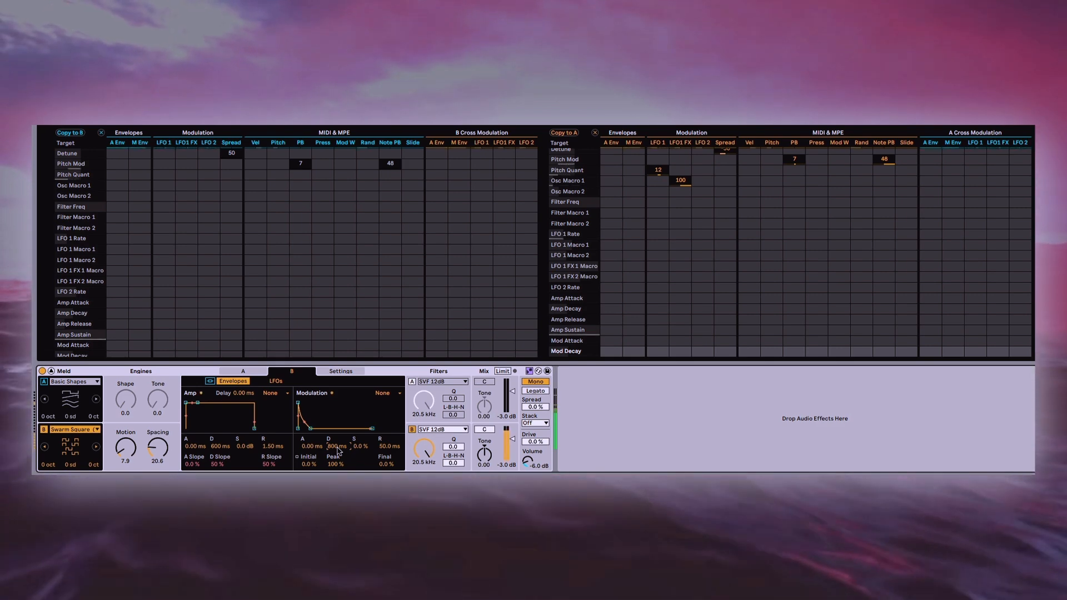
Change engine B's filter to LP Crunch 12dB with a cutoff of 755 Hz, Q about 71.9 and Drive about 65.6
{"action": "left_click", "coordinate": [435, 429]}
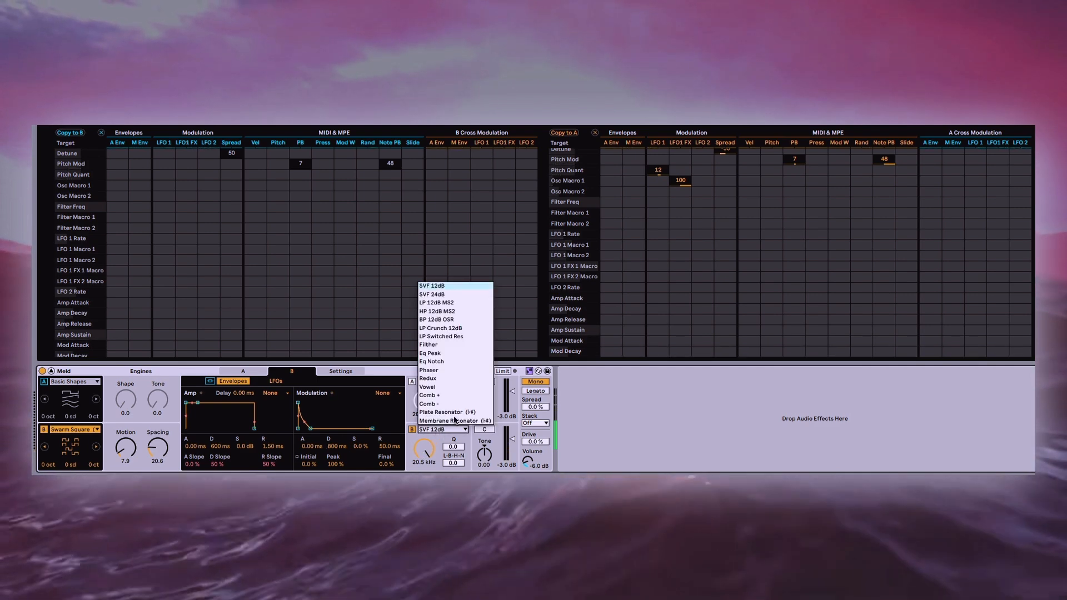
{"action": "left_click", "coordinate": [456, 328]}
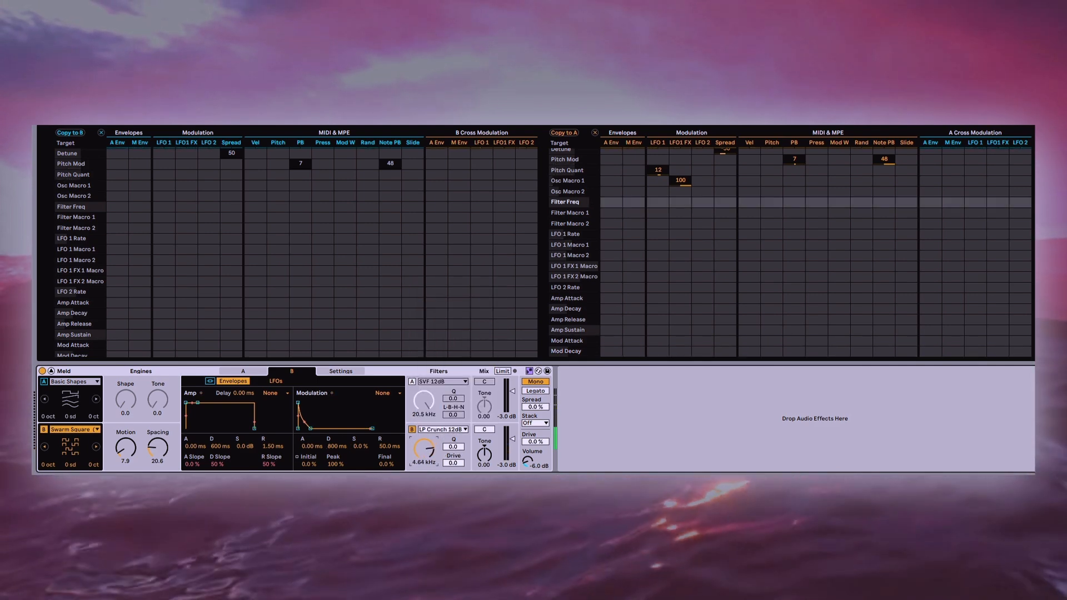
{"action": "left_click_drag", "start_coordinate": [424, 449], "coordinate": [452, 407]}
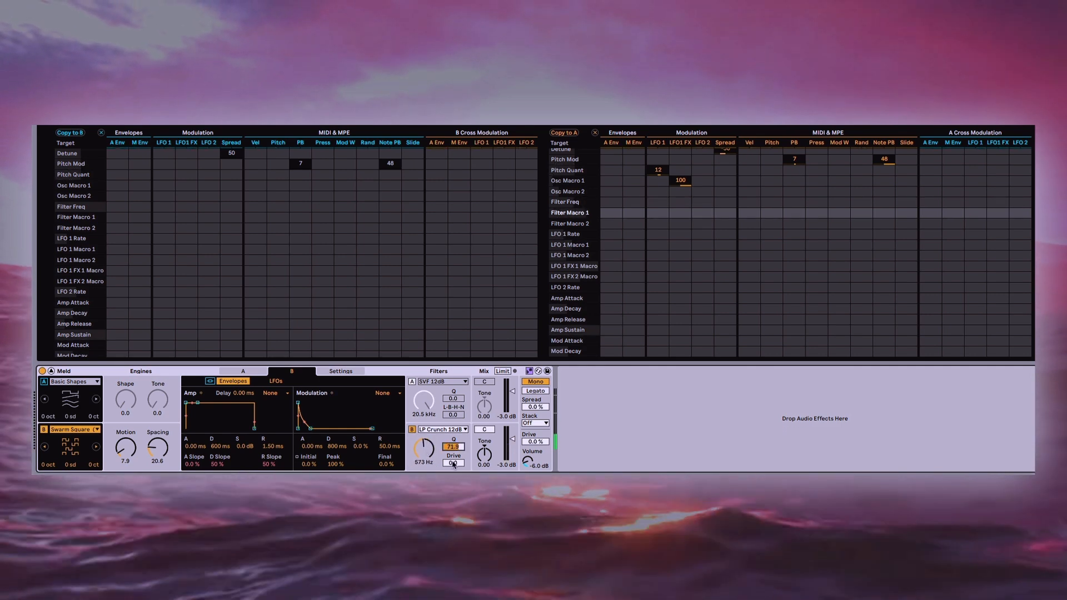
{"action": "left_click_drag", "start_coordinate": [453, 463], "coordinate": [453, 426]}
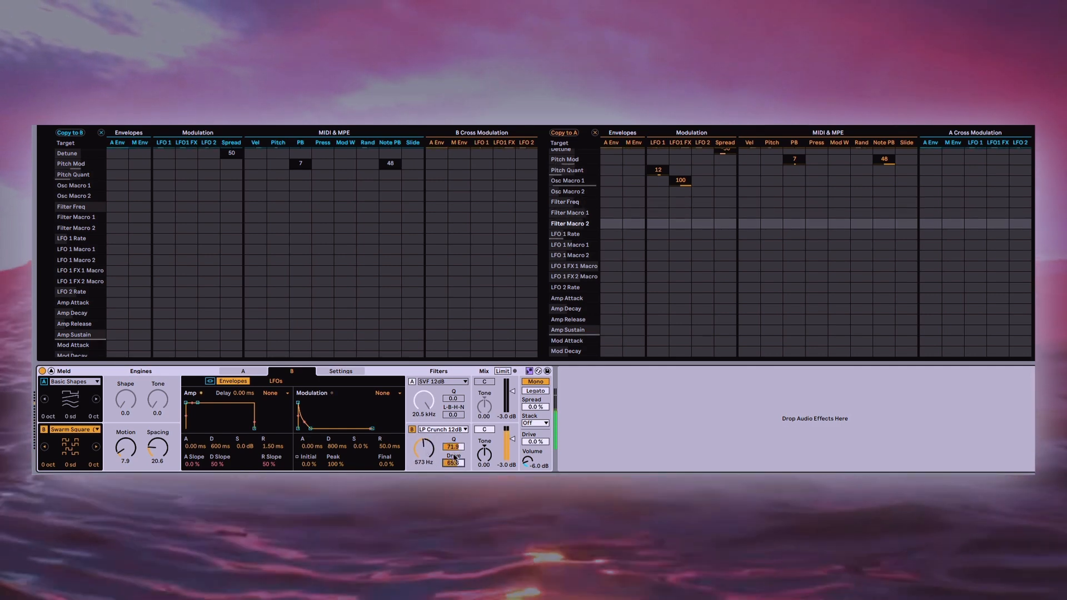
{"action": "left_click", "coordinate": [453, 447]}
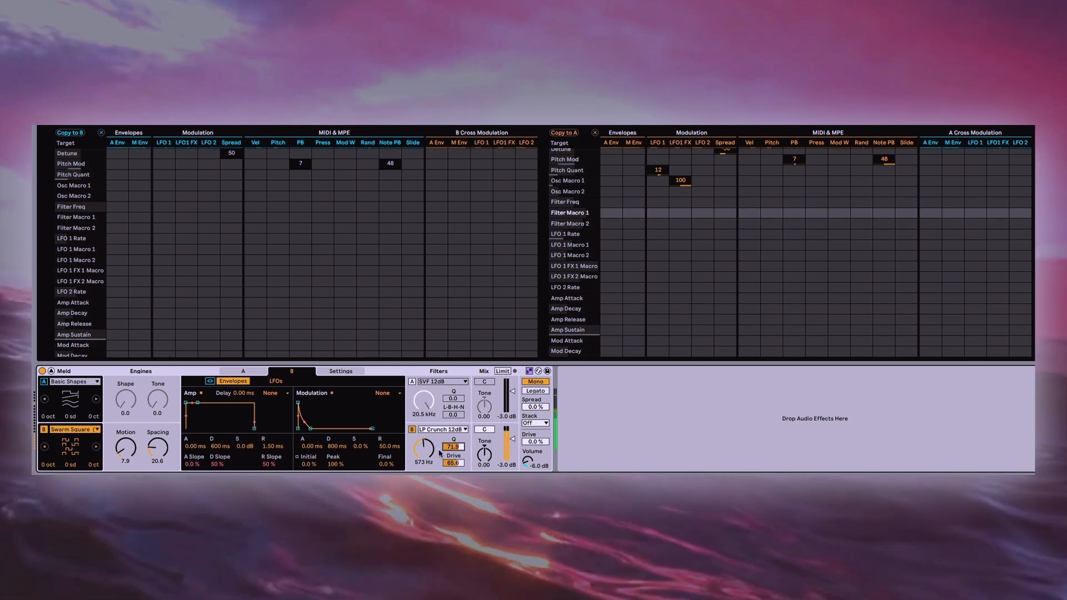
{"action": "mouse_move", "coordinate": [424, 449]}
{"action": "left_mouse_down"}
{"action": "mouse_move", "coordinate": [424, 439]}
{"action": "mouse_move", "coordinate": [430, 453]}
{"action": "left_mouse_up"}
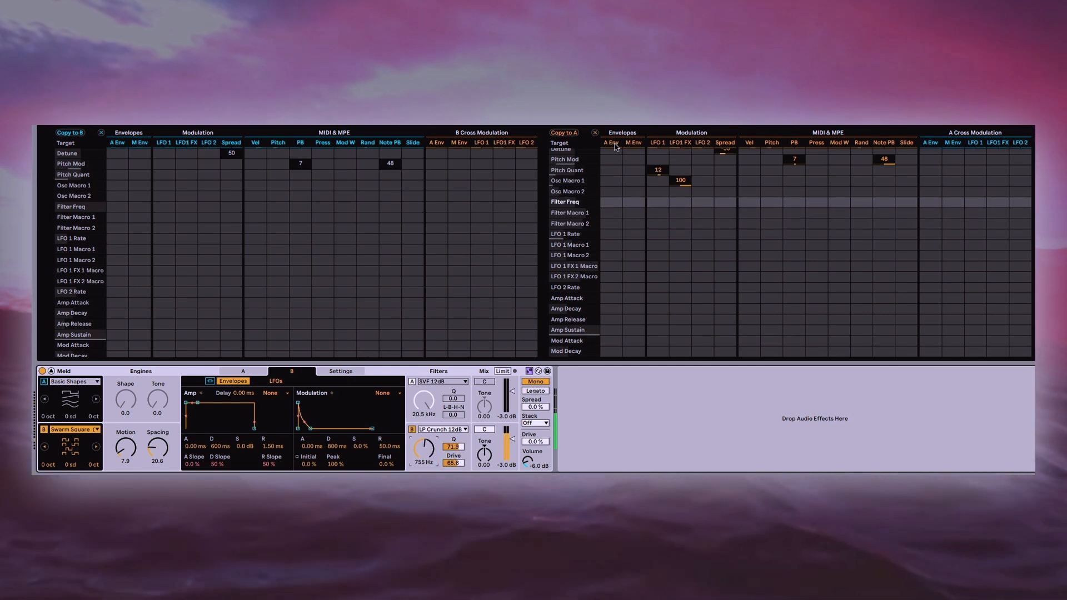
Modulate engine B's filter frequency with its amp envelope at 52, and transpose engine B up 1 octave
{"action": "left_click", "coordinate": [611, 204]}
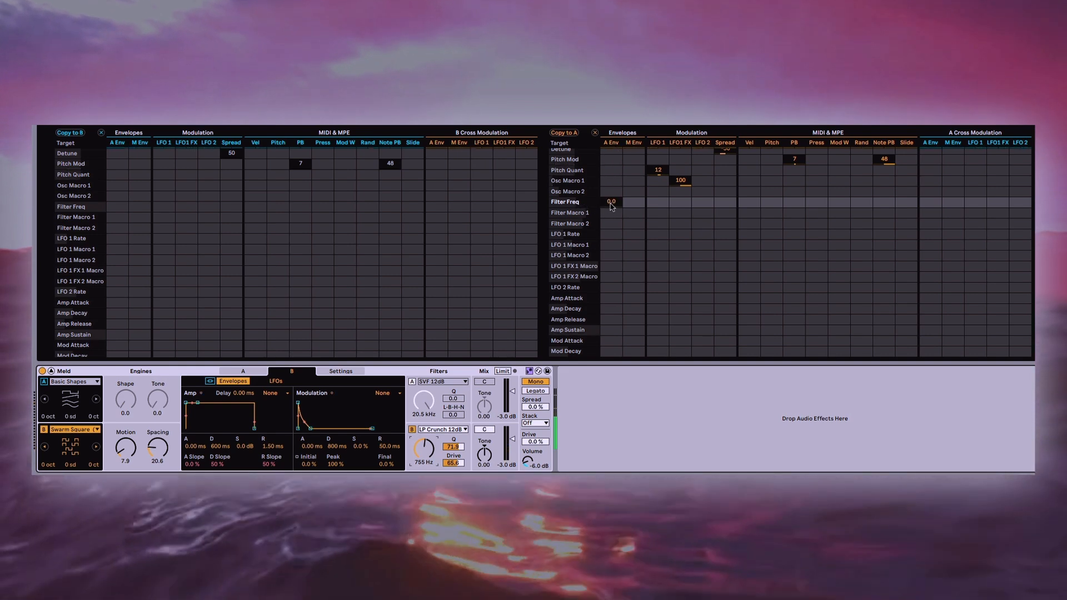
{"action": "left_click_drag", "start_coordinate": [611, 206], "coordinate": [611, 177]}
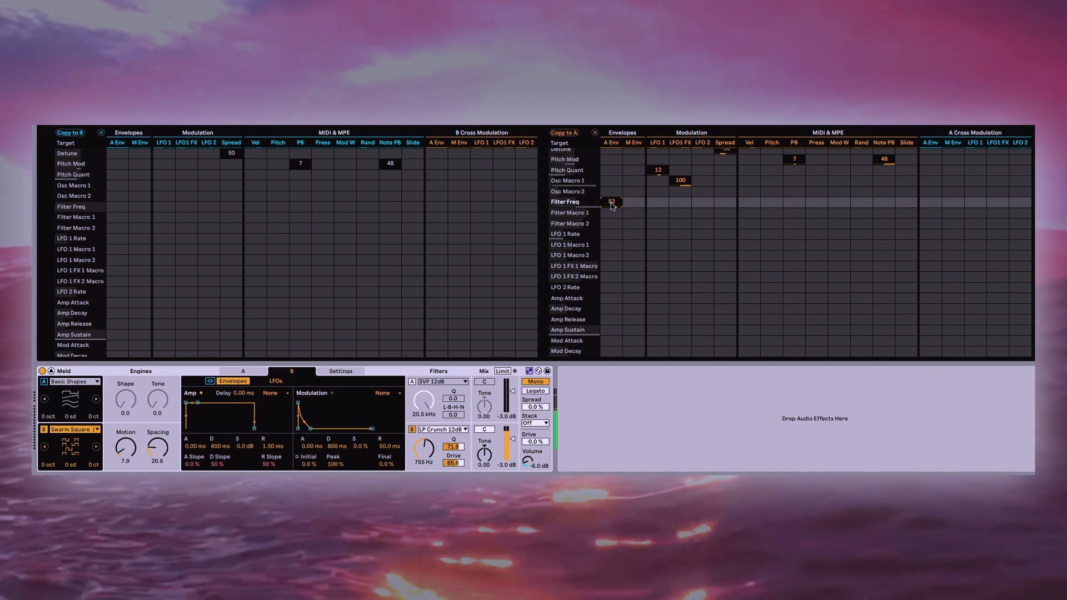
{"action": "left_click", "coordinate": [48, 466]}
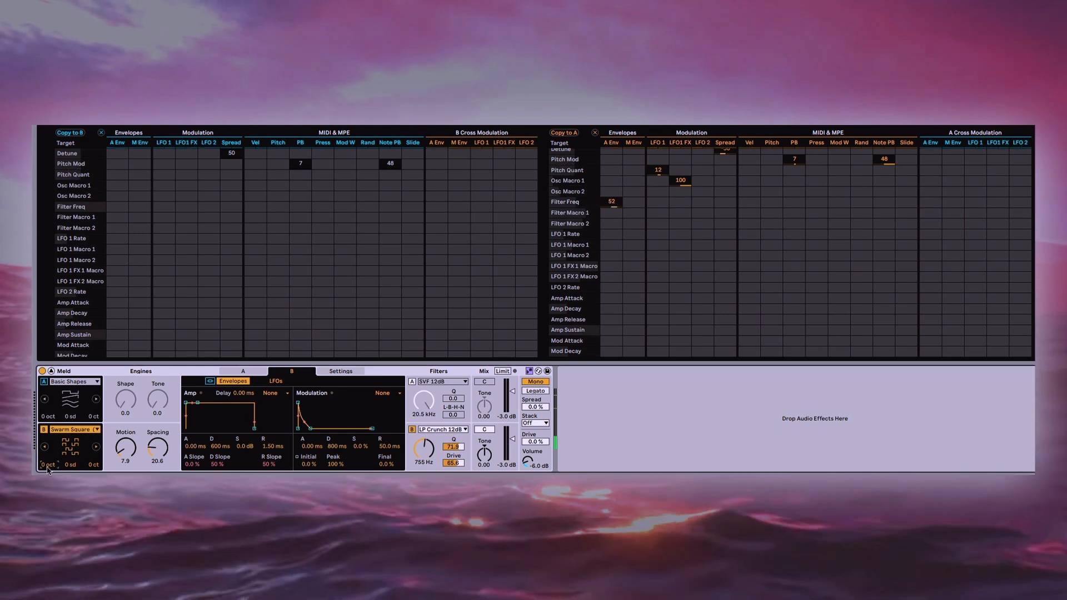
{"action": "key", "text": "Up"}
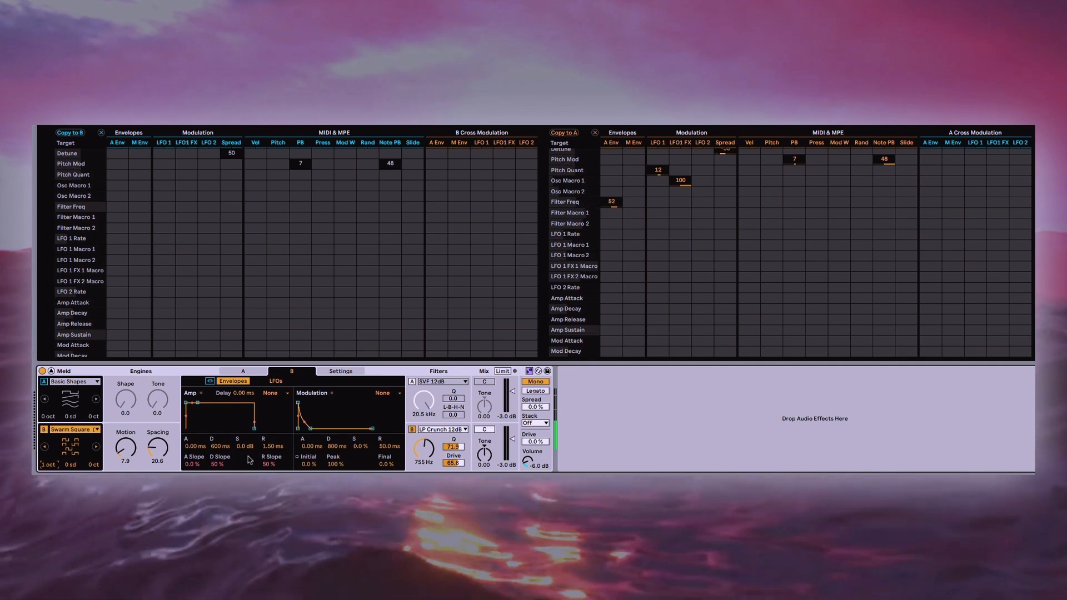
Set the synth's global Spread to about 30%, Stack to 2 voices, and raise the output Drive
{"action": "left_click_drag", "start_coordinate": [544, 407], "coordinate": [537, 366]}
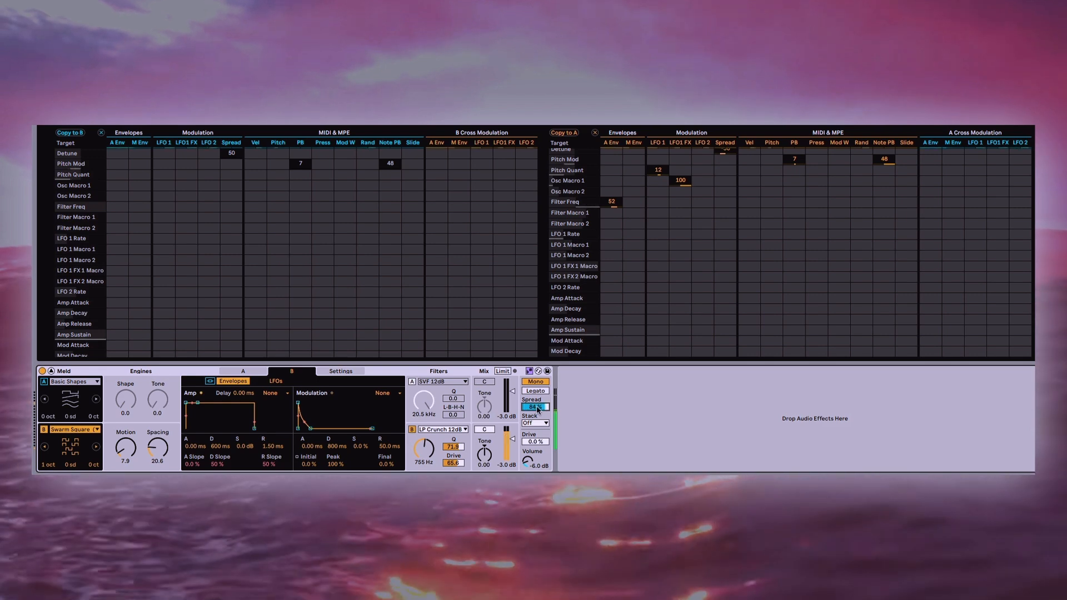
{"action": "left_click_drag", "start_coordinate": [537, 407], "coordinate": [537, 430]}
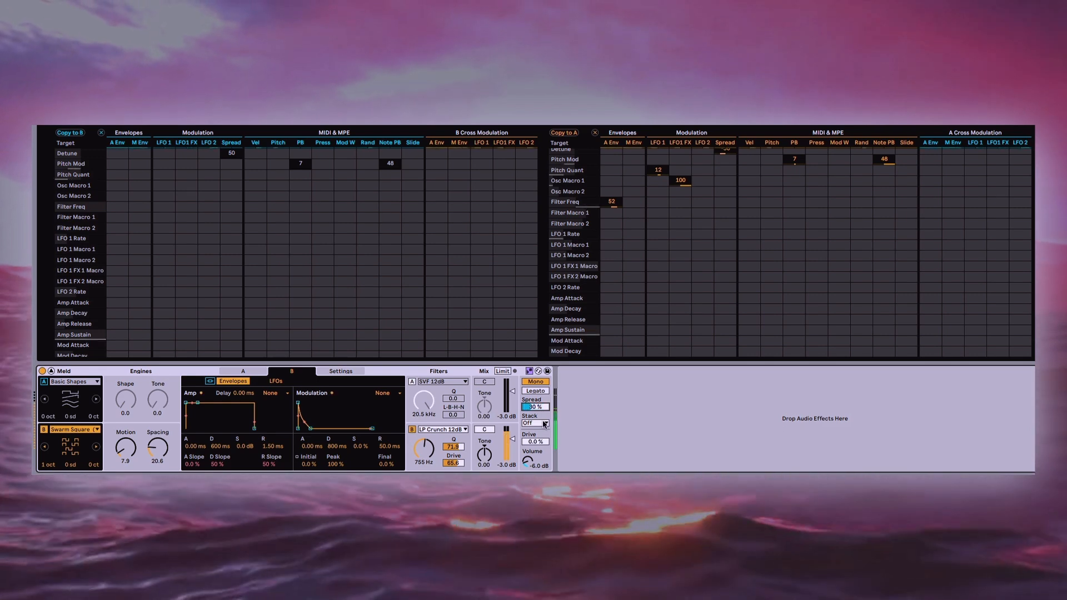
{"action": "left_click", "coordinate": [543, 423]}
{"action": "left_click", "coordinate": [535, 440]}
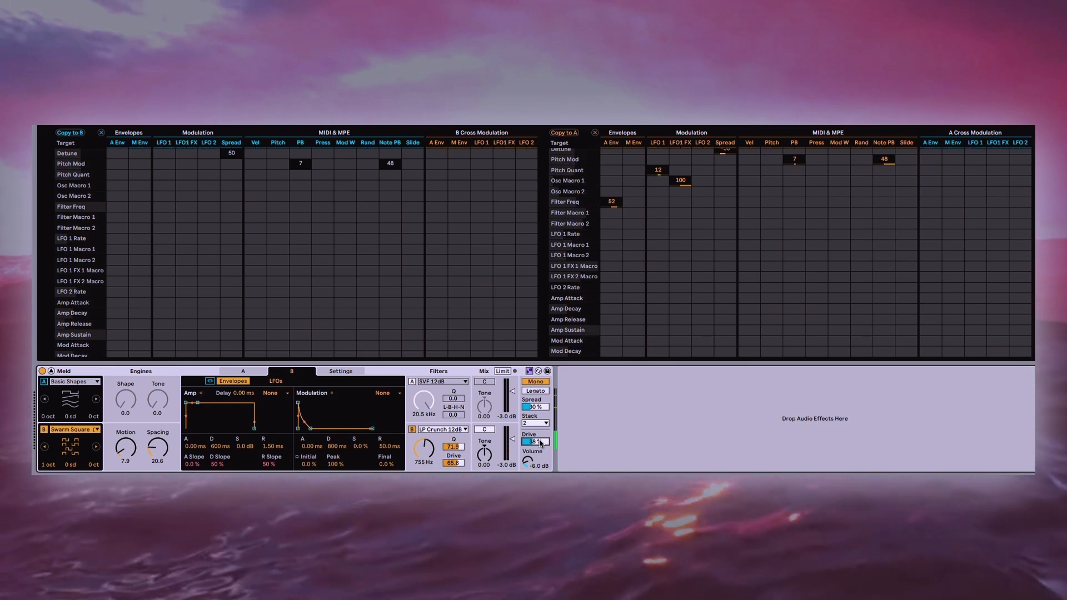
Set engine B's Spread modulation of Detune to 75, and cross-modulate its LFO 1 Macro 2 from engine A's LFO 2 at -25
{"action": "scroll", "coordinate": [725, 178], "scroll_direction": "up", "scroll_amount": 1}
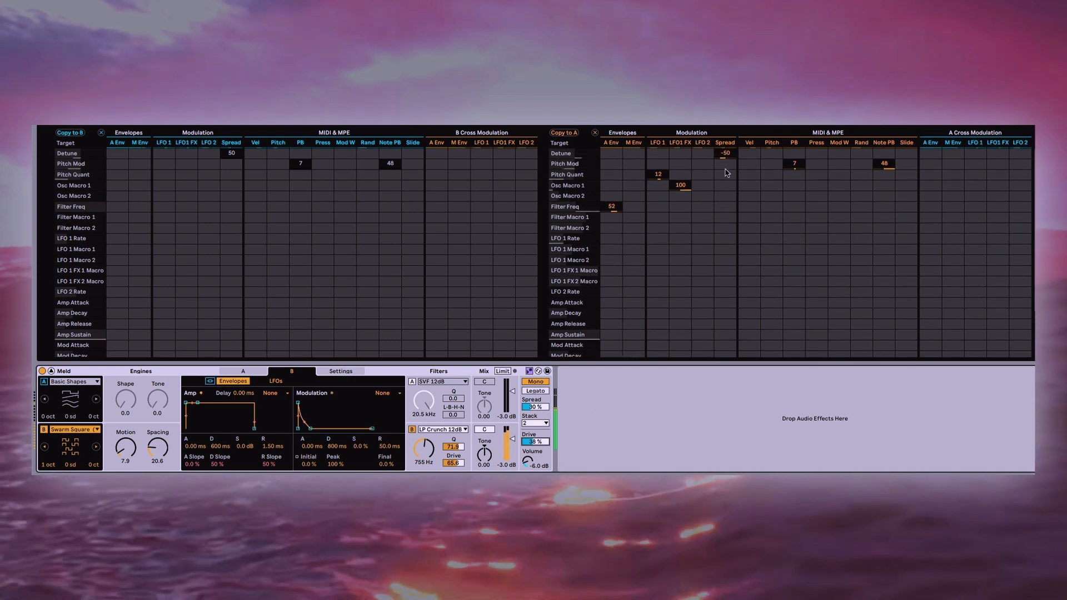
{"action": "left_click_drag", "start_coordinate": [726, 157], "coordinate": [728, 158]}
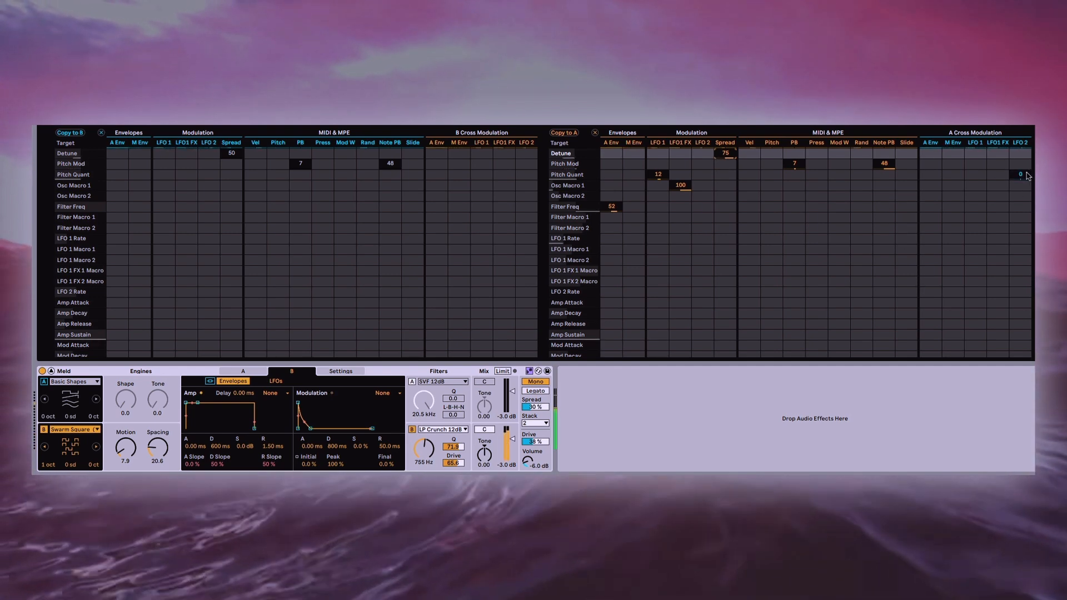
{"action": "left_click", "coordinate": [1021, 144]}
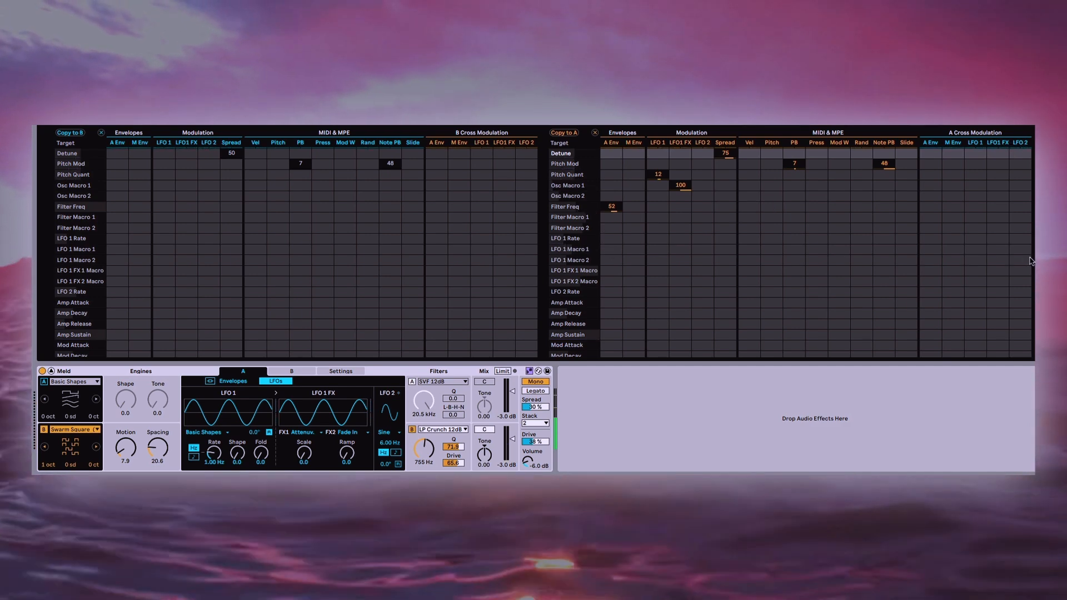
{"action": "left_click_drag", "start_coordinate": [1023, 262], "coordinate": [1022, 277]}
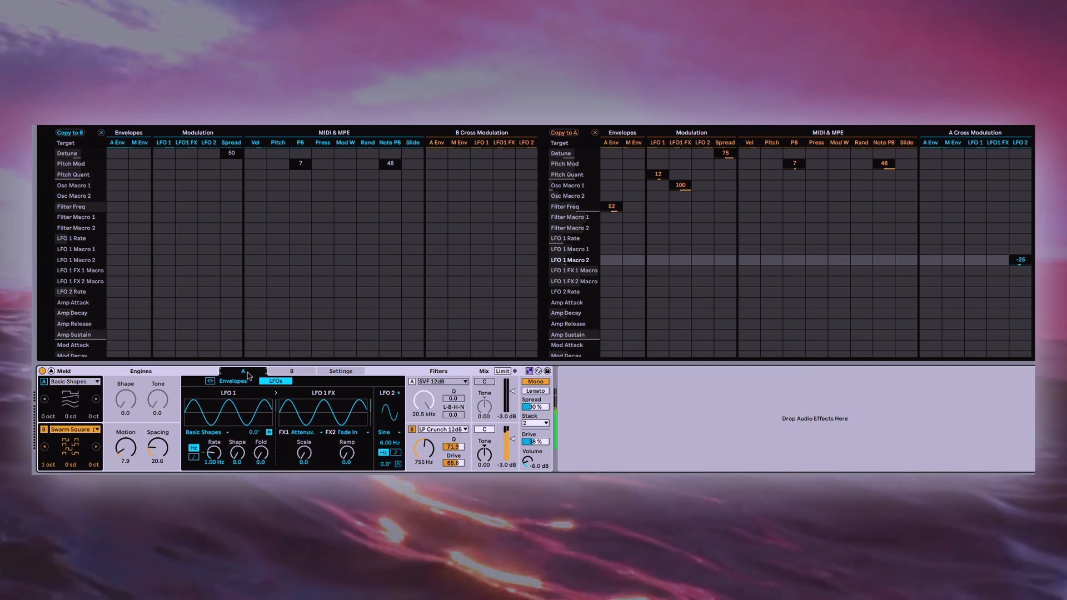
Set engine A's LFO 1 to a Wander waveform, tempo-synced at rate 2, with Morph 56.3 and Step 57.9
{"action": "left_click", "coordinate": [227, 433]}
{"action": "left_click", "coordinate": [214, 455]}
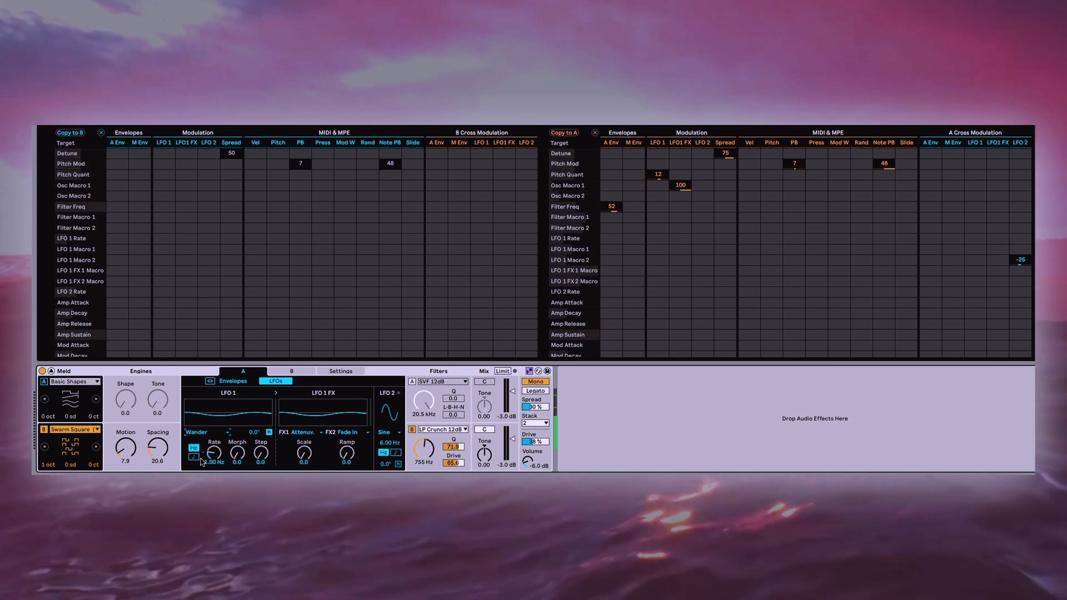
{"action": "left_click", "coordinate": [193, 457]}
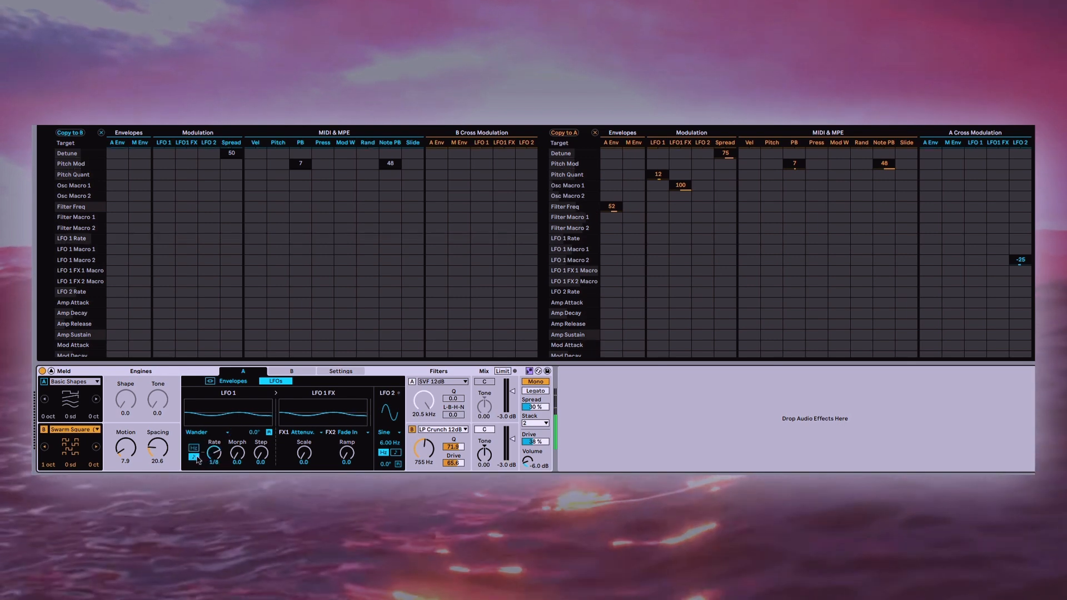
{"action": "left_click_drag", "start_coordinate": [213, 453], "coordinate": [213, 437]}
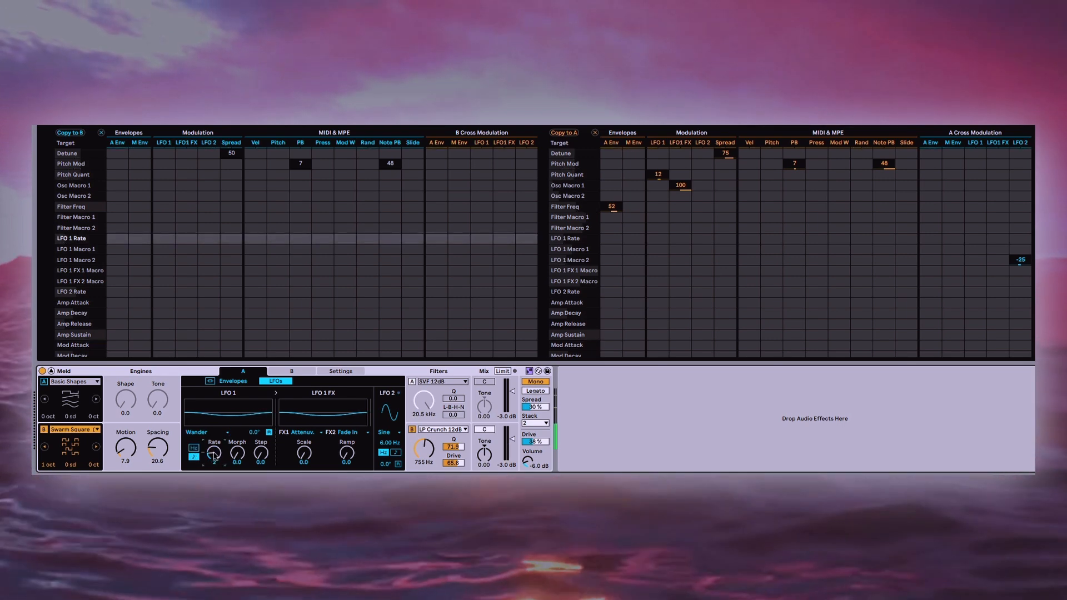
{"action": "left_click_drag", "start_coordinate": [237, 456], "coordinate": [260, 439]}
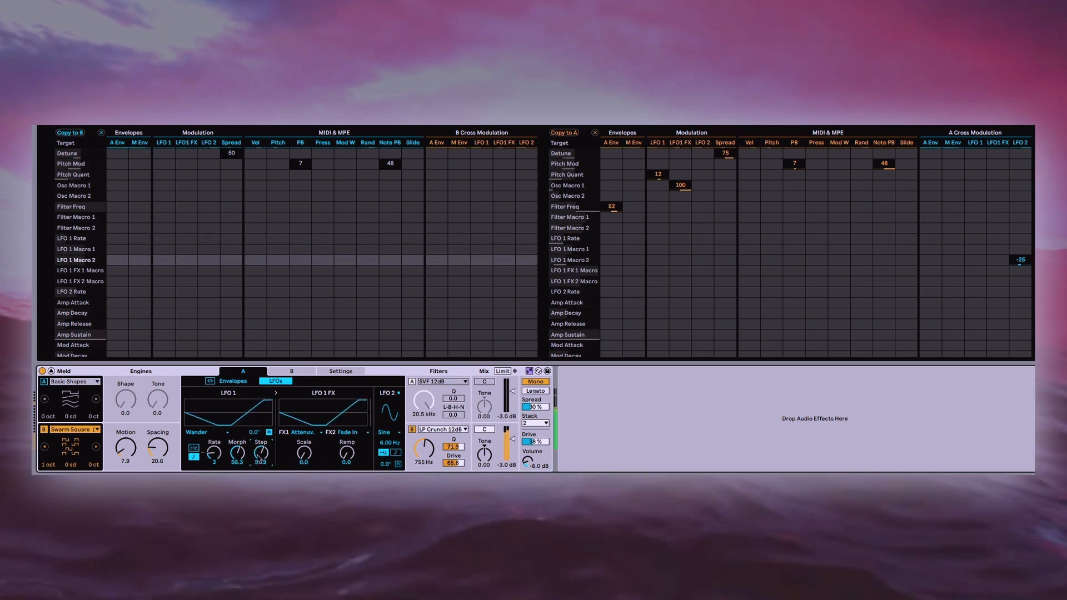
Set engine A's LFO 1 FX1 to Slew Up with a Slope of 34.1, and its Fade In Ramp to 54.8
{"action": "left_click", "coordinate": [310, 433]}
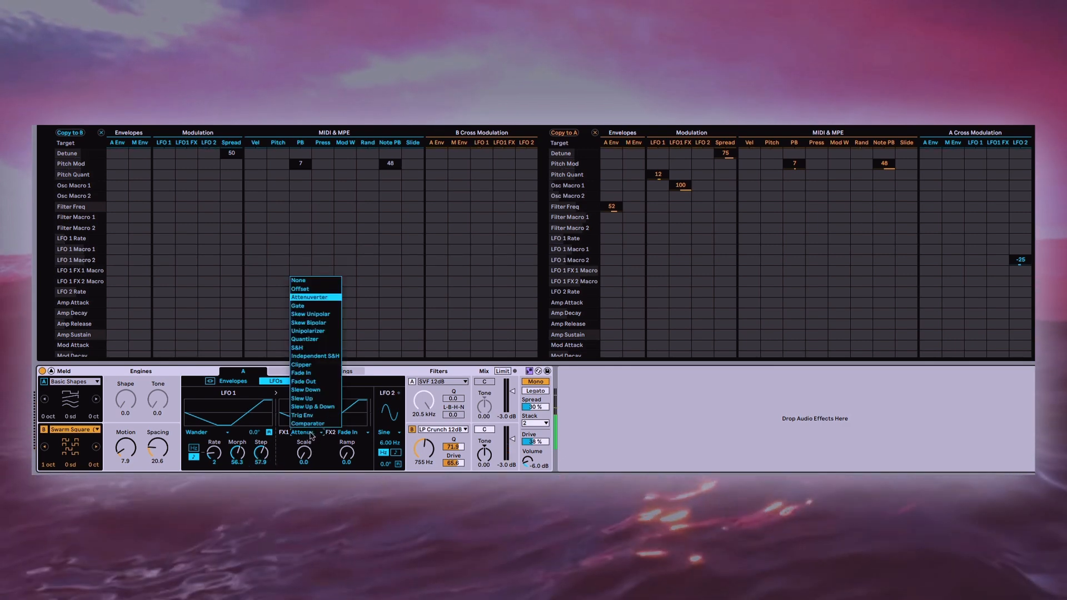
{"action": "left_click", "coordinate": [305, 398]}
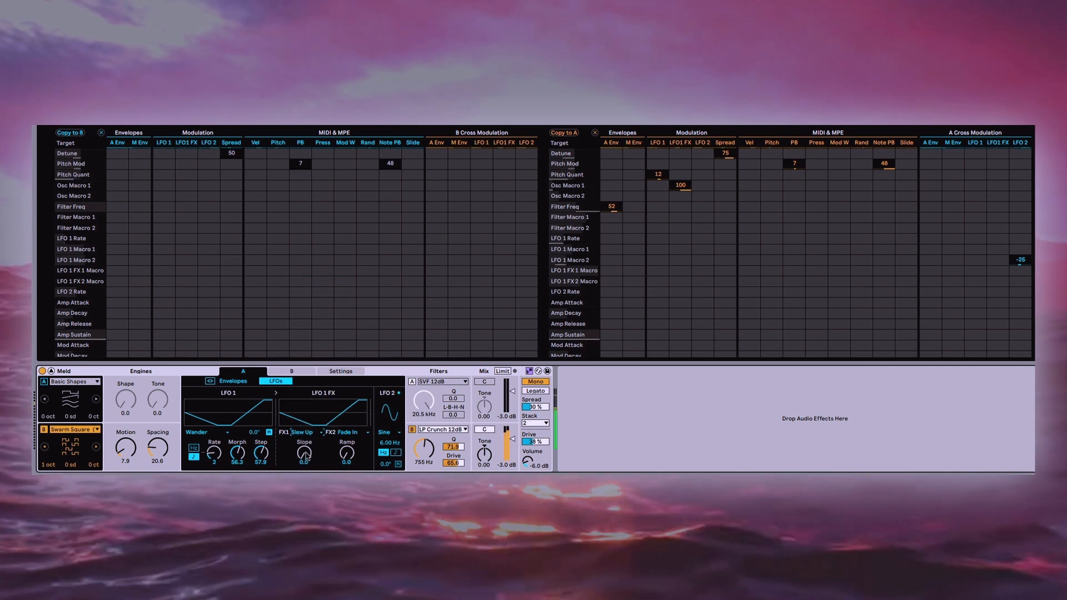
{"action": "left_click_drag", "start_coordinate": [302, 457], "coordinate": [303, 439]}
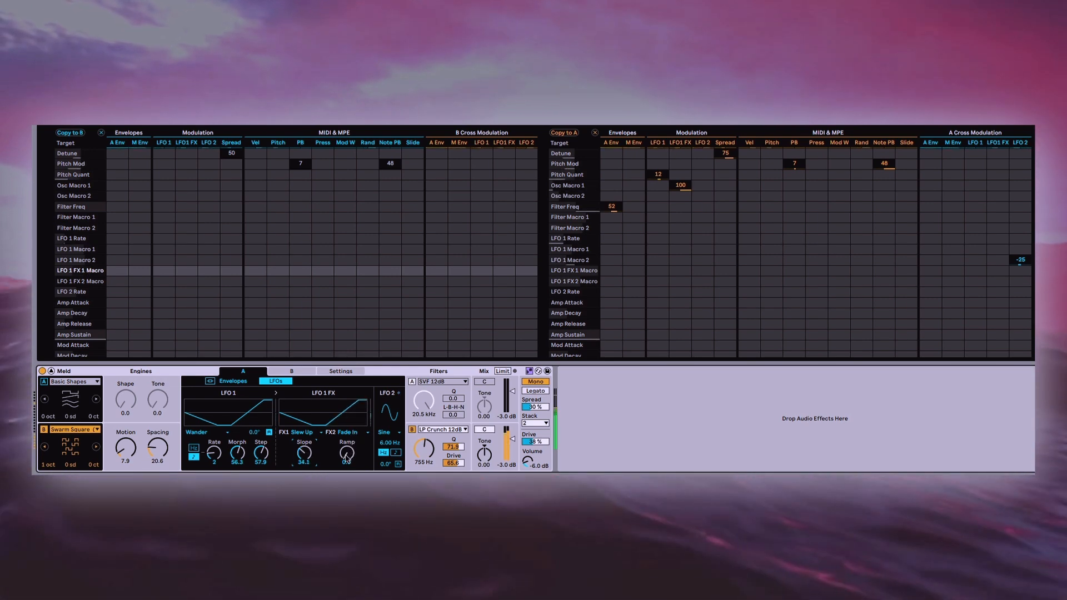
{"action": "left_click_drag", "start_coordinate": [346, 458], "coordinate": [346, 431]}
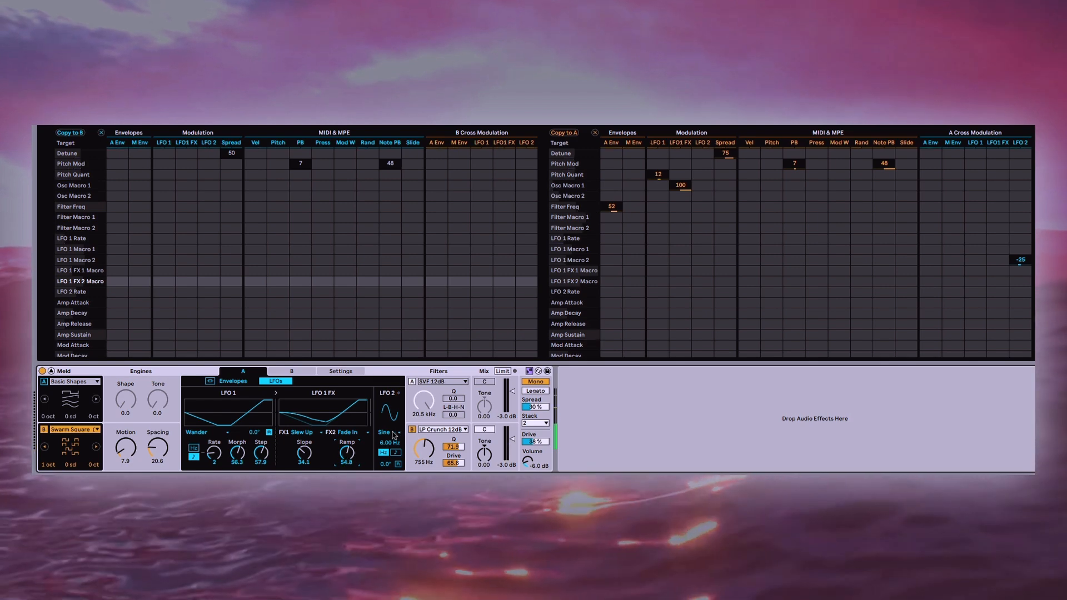
Switch engine A's LFO 2 to tempo sync at rate 8, and set engine B's Spread modulation of Detune to 38
{"action": "left_click", "coordinate": [395, 451]}
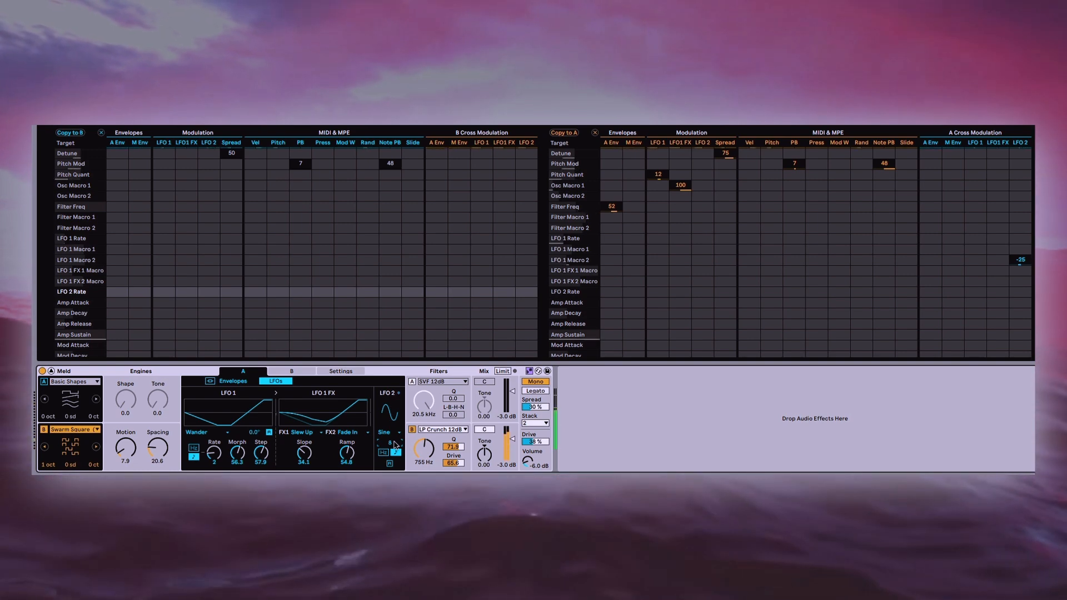
{"action": "left_click_drag", "start_coordinate": [726, 154], "coordinate": [725, 181]}
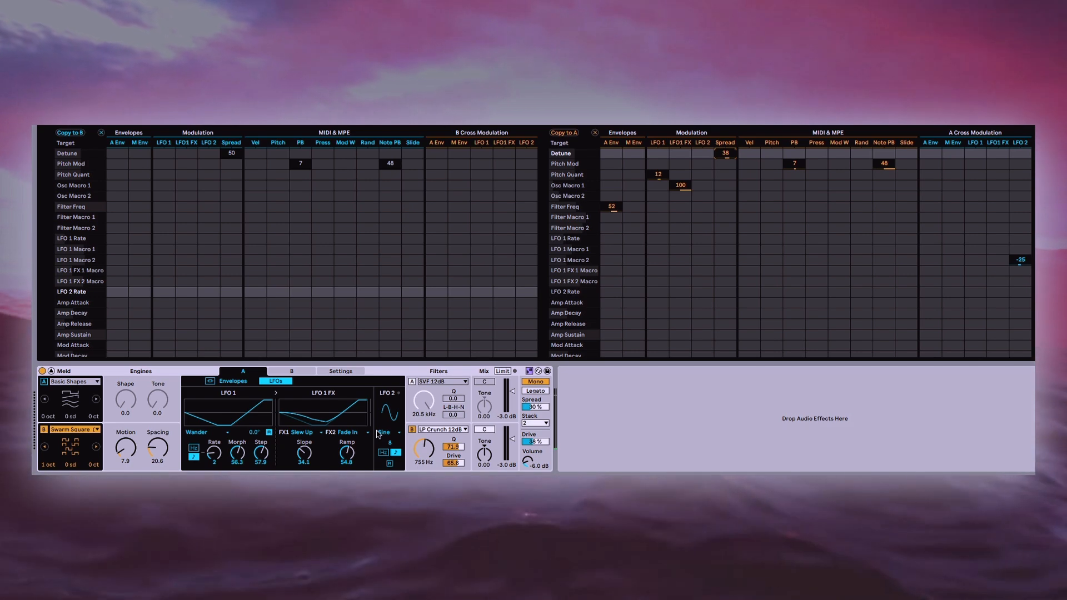
{"action": "left_click", "coordinate": [289, 371]}
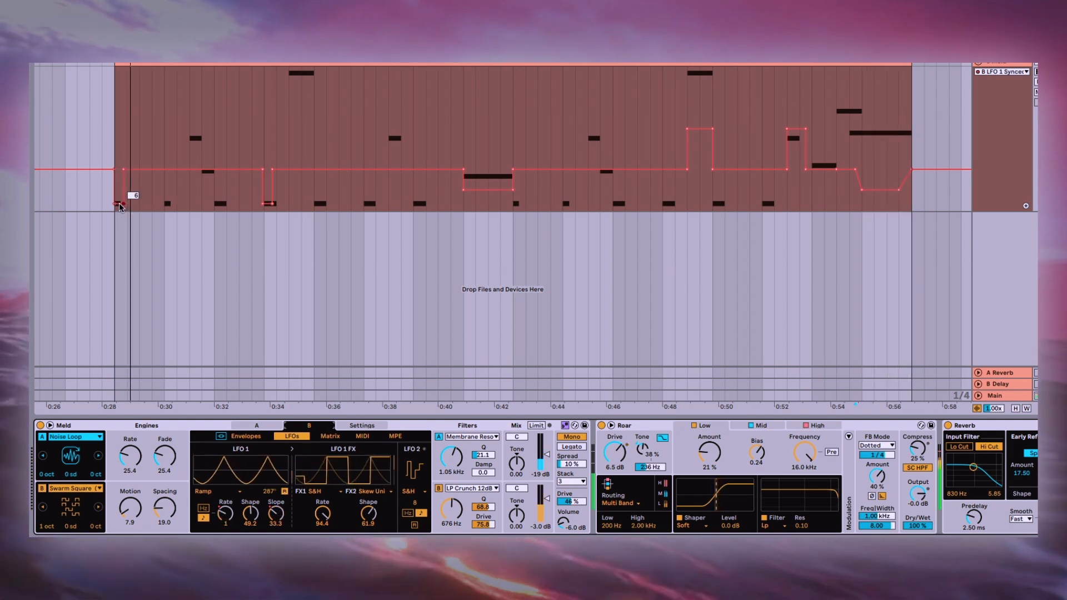
{"action": "scroll", "coordinate": [149, 202], "scroll_direction": "up", "scroll_amount": 3}
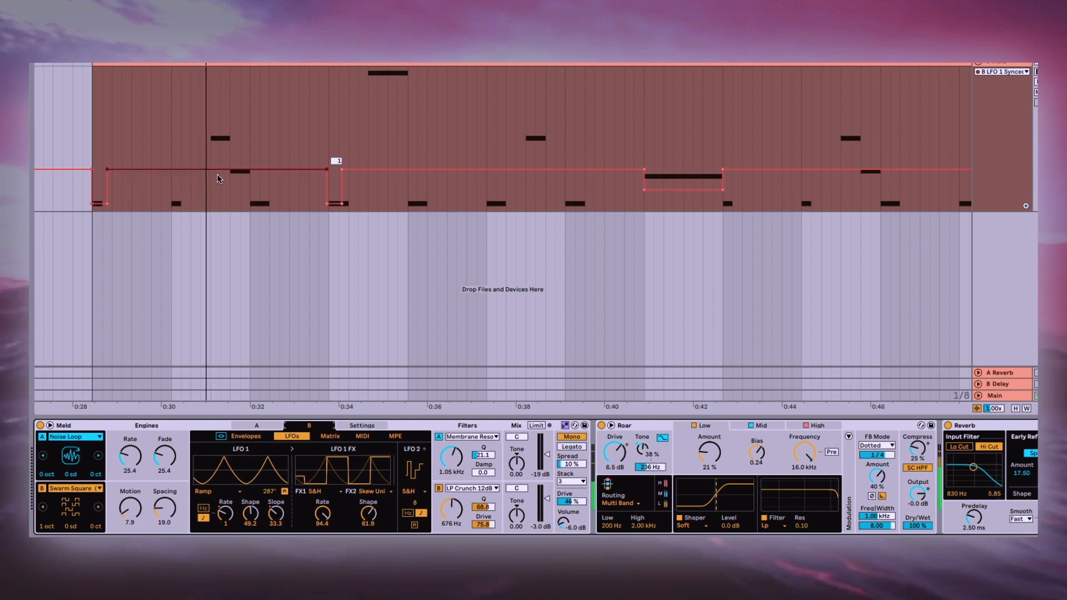
Examine engine B's LFO 1 synced rate automation along the In-Sen clip as it plays to its end
{"action": "scroll", "coordinate": [333, 189], "scroll_direction": "up", "scroll_amount": 2}
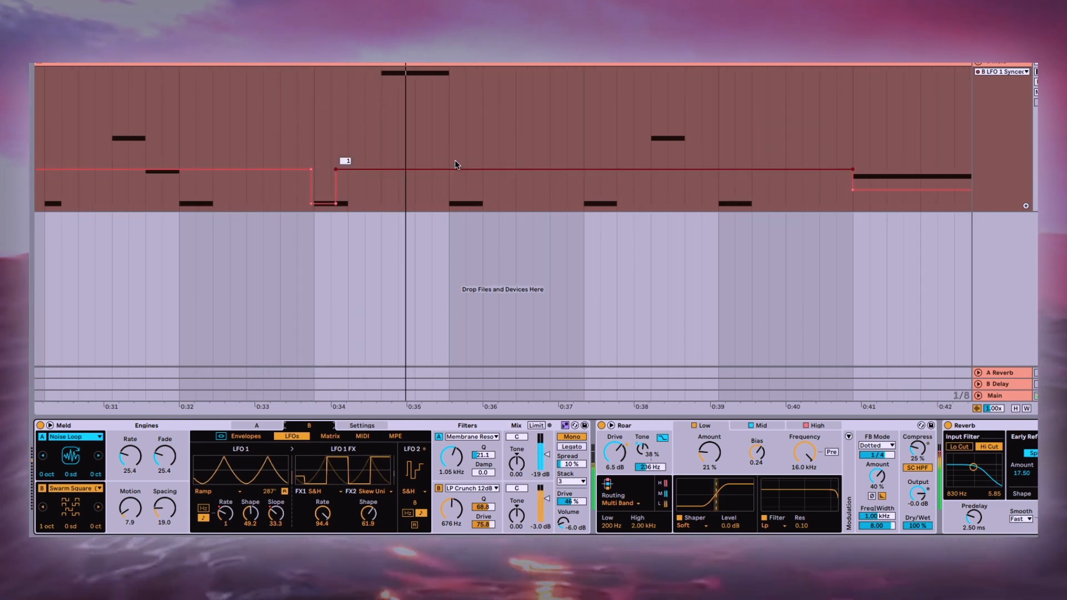
{"action": "scroll", "coordinate": [452, 169], "scroll_direction": "down", "scroll_amount": 2}
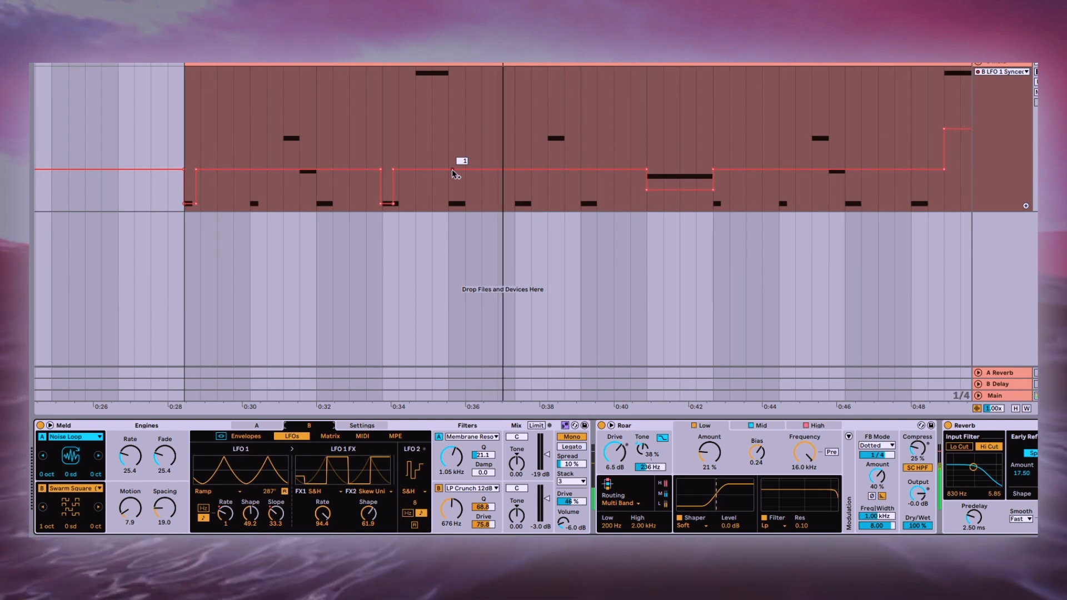
{"action": "scroll", "coordinate": [452, 169], "scroll_direction": "down", "scroll_amount": 1}
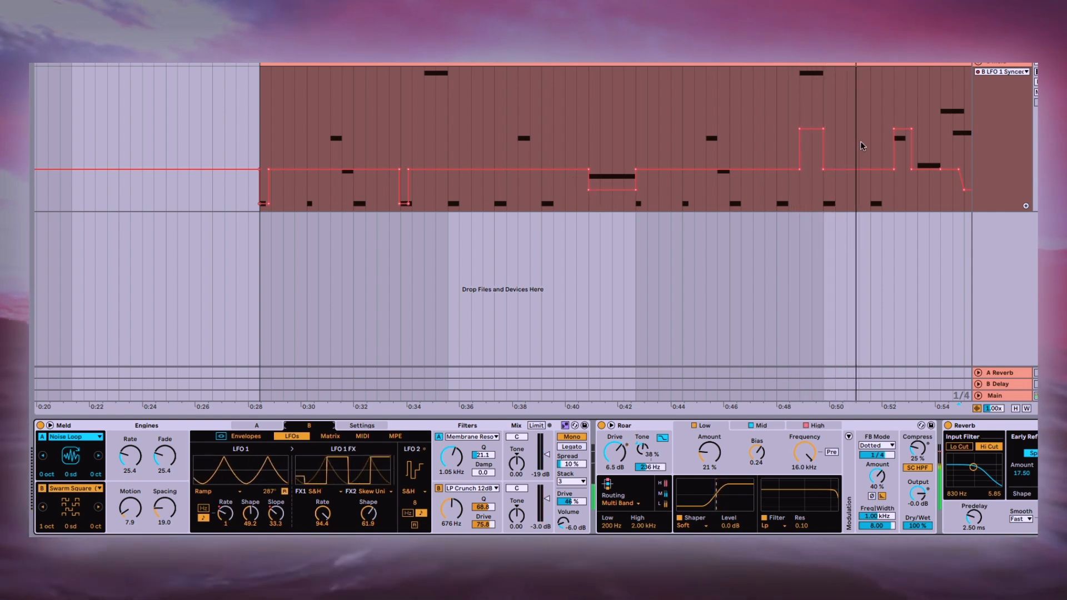
{"action": "scroll", "coordinate": [917, 156], "scroll_direction": "up", "scroll_amount": 3}
{"action": "scroll", "coordinate": [917, 156], "scroll_direction": "up", "scroll_amount": 1}
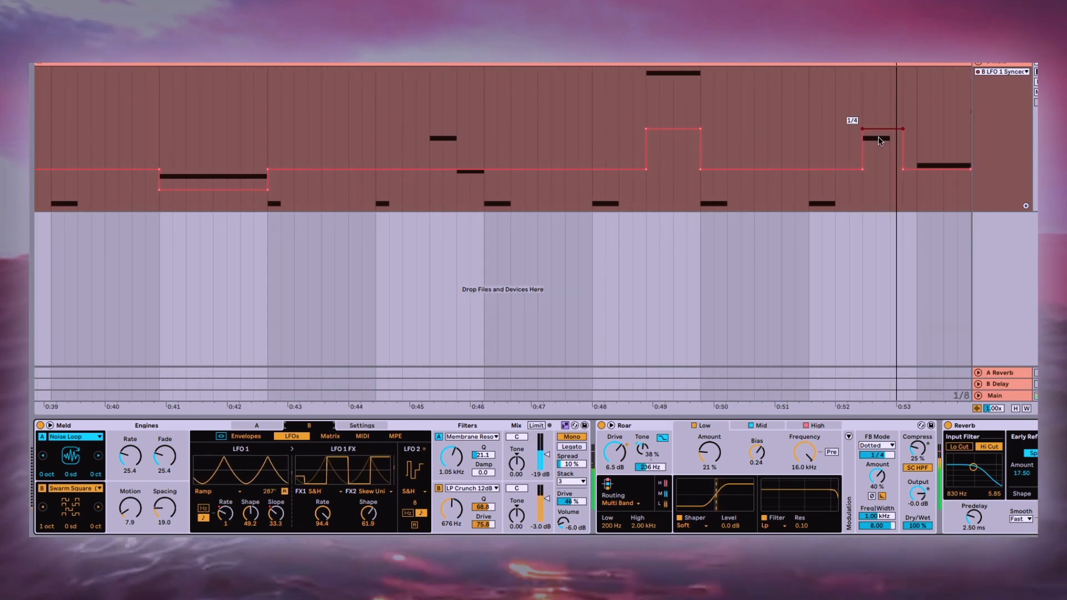
{"action": "scroll", "coordinate": [879, 140], "scroll_direction": "down", "scroll_amount": 3}
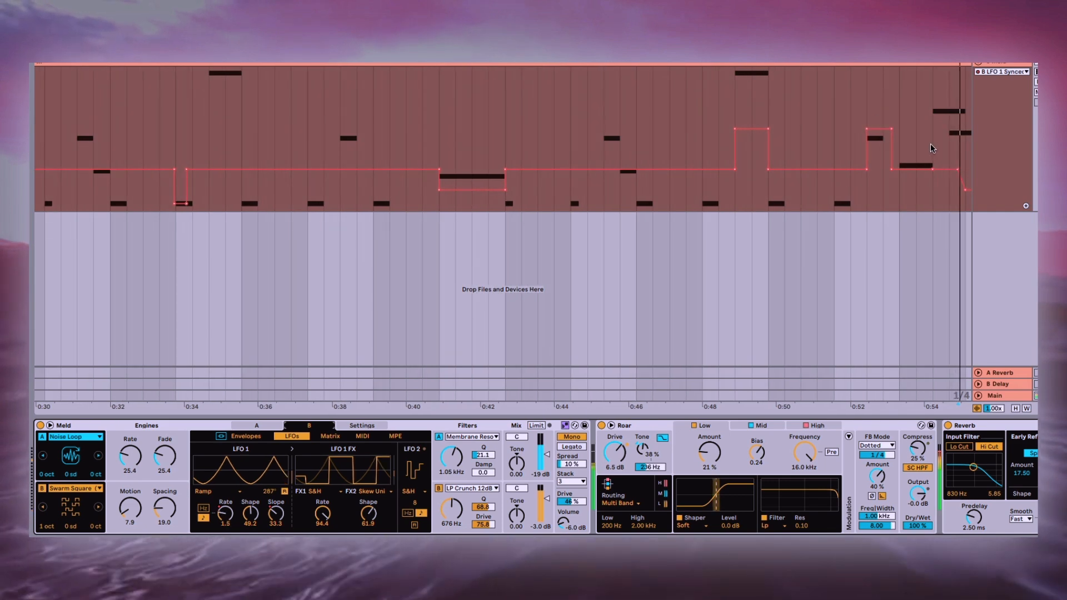
{"action": "key", "text": "space"}
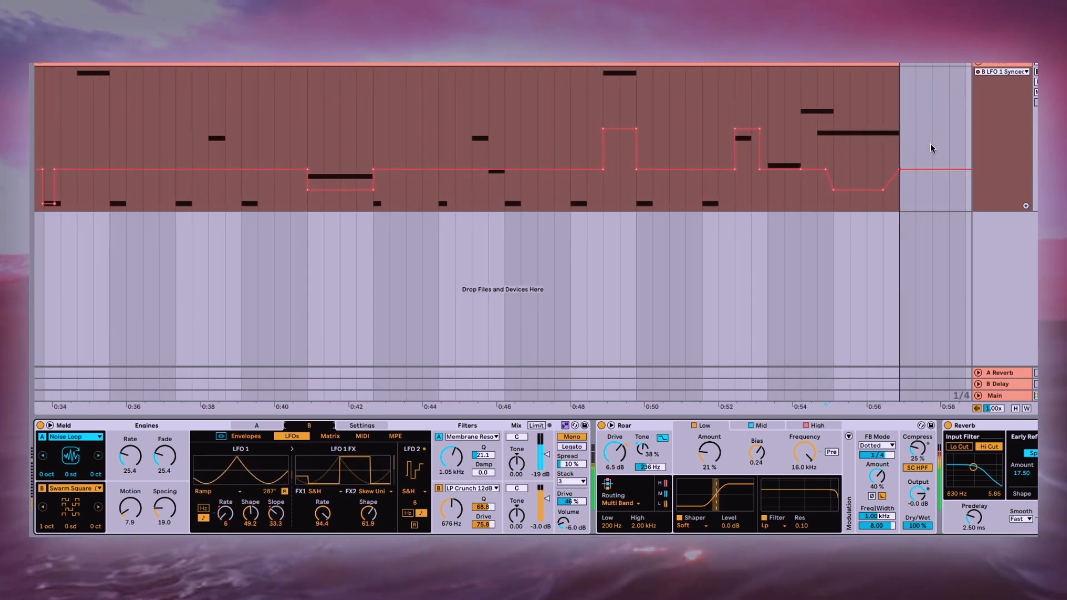
Show engine B's LFO 1 Slope automation on the track and examine its dips while playing the clip
{"action": "scroll", "coordinate": [584, 186], "scroll_direction": "left", "scroll_amount": 1}
{"action": "left_click", "coordinate": [1000, 72]}
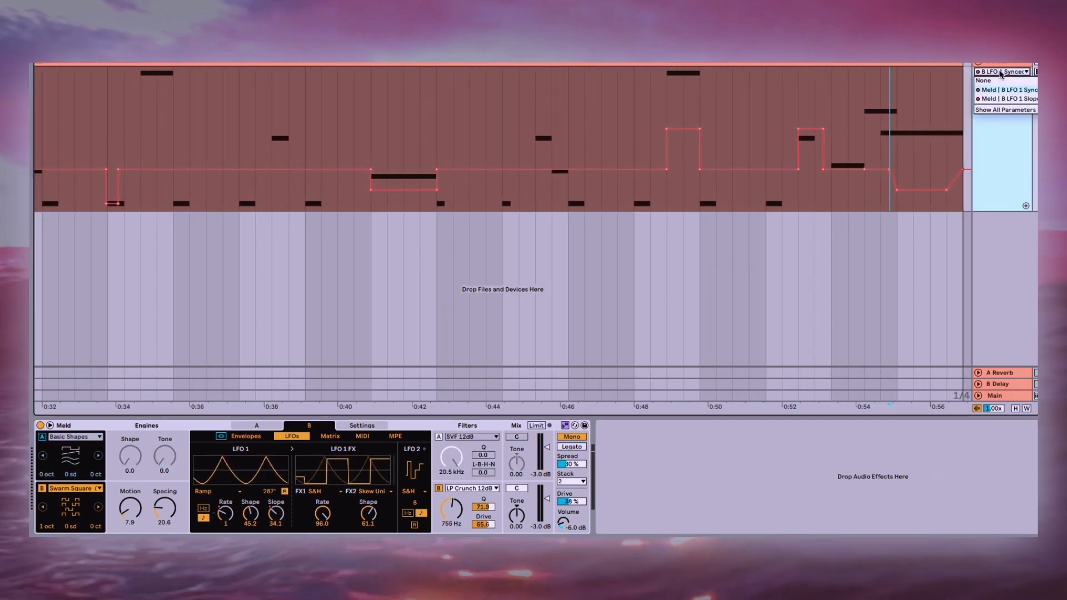
{"action": "left_click", "coordinate": [1005, 98]}
{"action": "scroll", "coordinate": [611, 278], "scroll_direction": "down", "scroll_amount": 2}
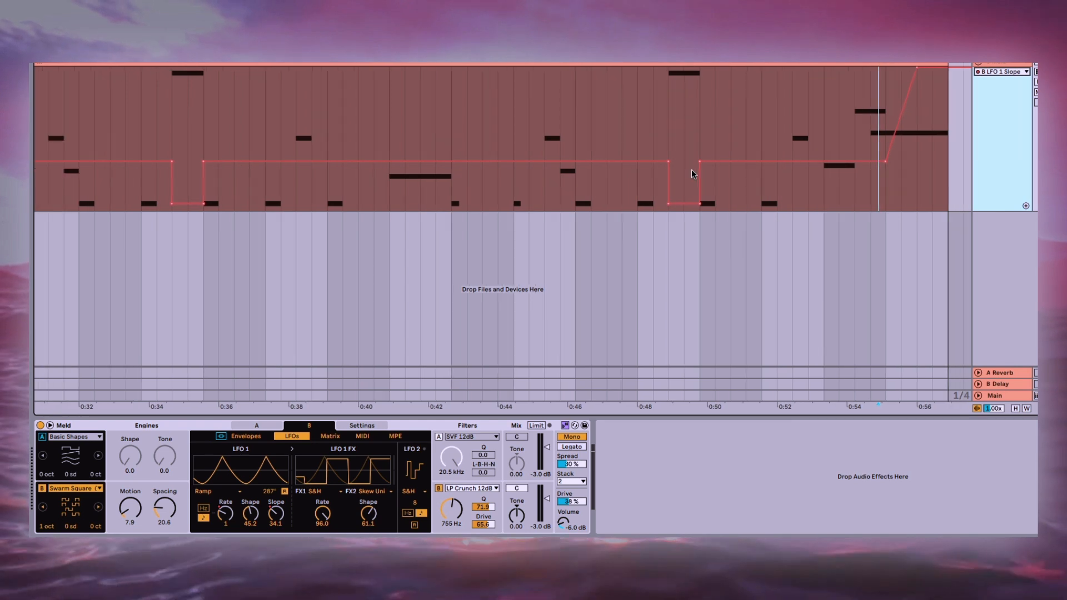
{"action": "key", "text": "space"}
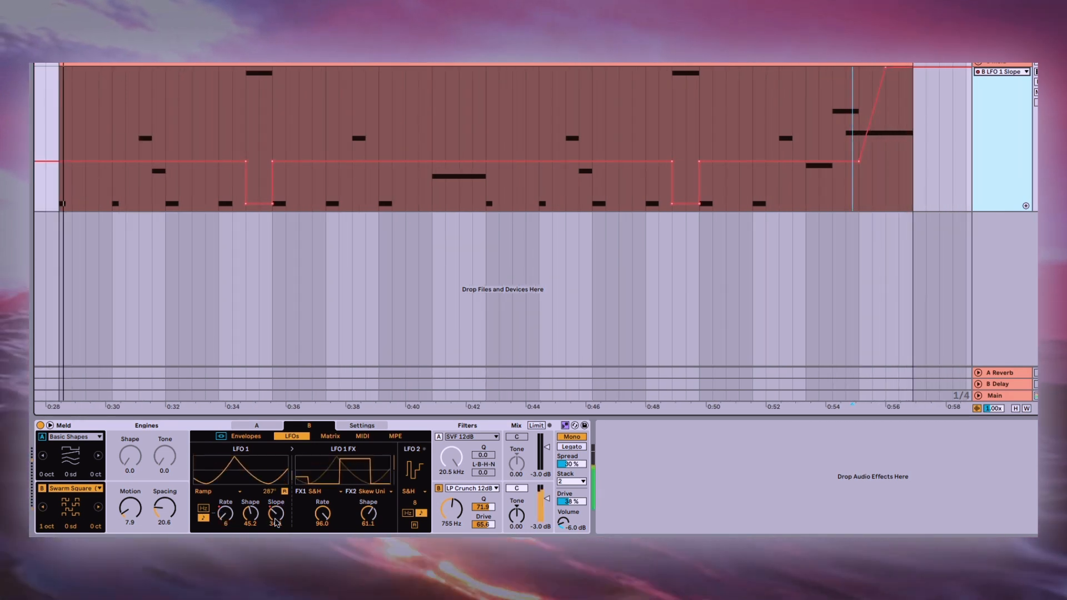
{"action": "scroll", "coordinate": [253, 142], "scroll_direction": "up", "scroll_amount": 3}
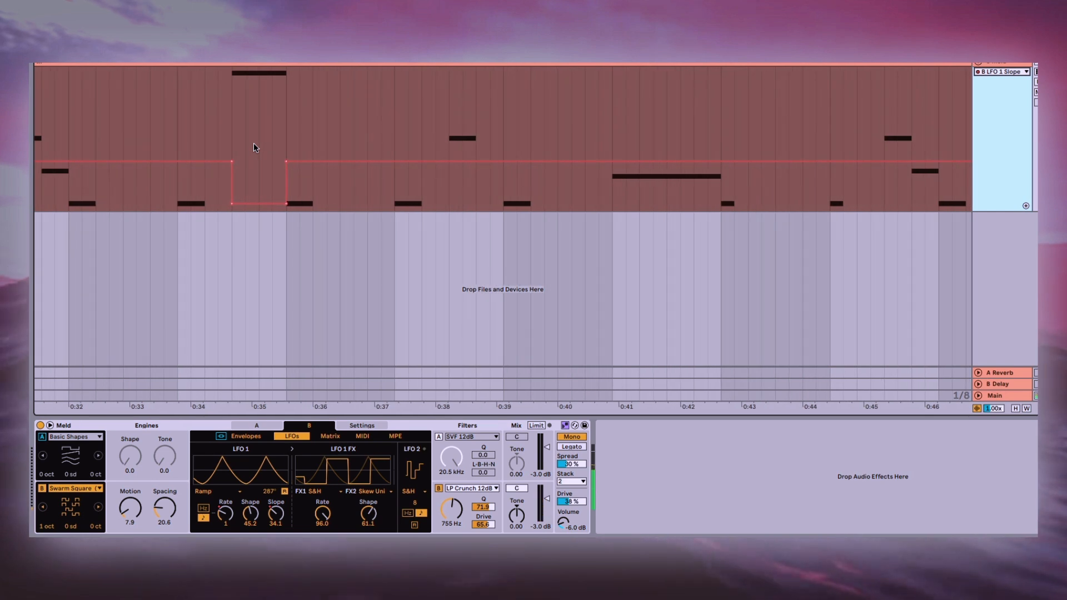
{"action": "scroll", "coordinate": [255, 159], "scroll_direction": "down", "scroll_amount": 1}
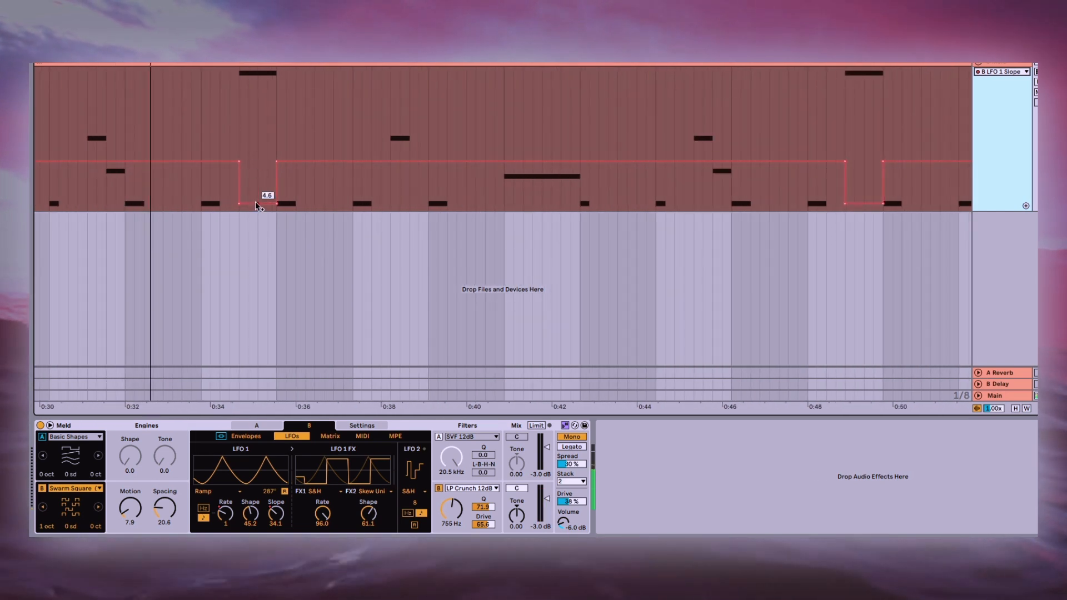
Set engine B's LFO 1 Slope automation low under the first highest note and near maximum under the second
{"action": "mouse_move", "coordinate": [254, 208]}
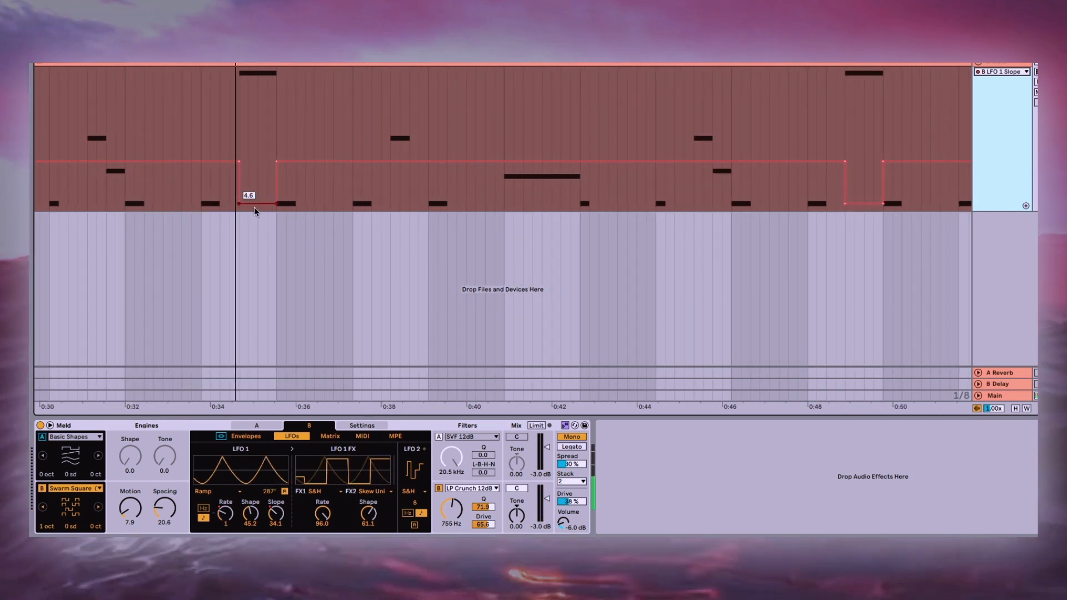
{"action": "left_click_drag", "start_coordinate": [255, 206], "coordinate": [231, 115]}
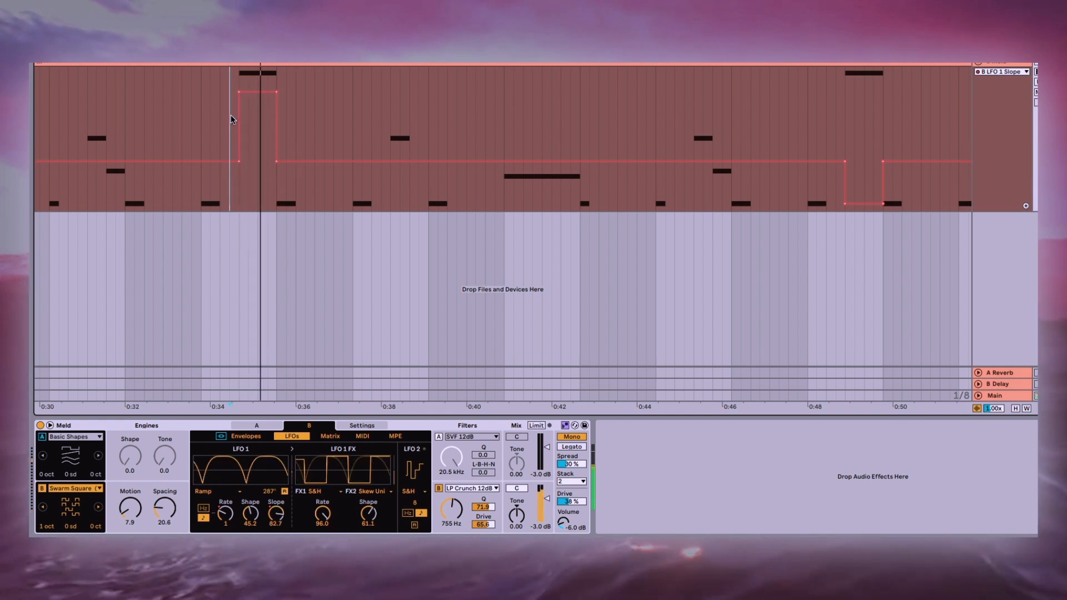
{"action": "left_click_drag", "start_coordinate": [261, 108], "coordinate": [281, 187]}
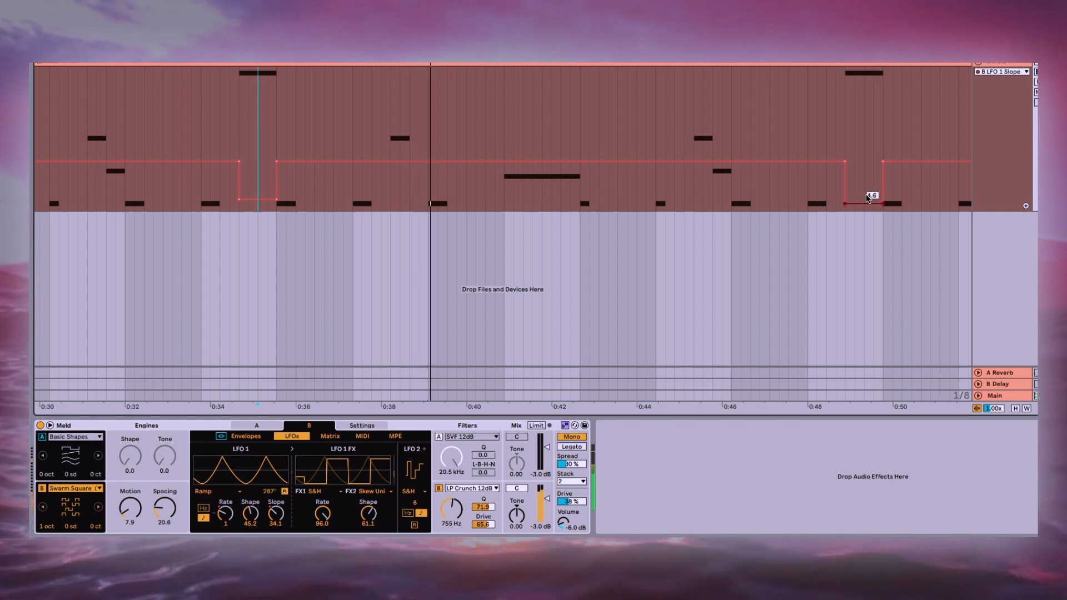
{"action": "left_click_drag", "start_coordinate": [876, 202], "coordinate": [870, 82]}
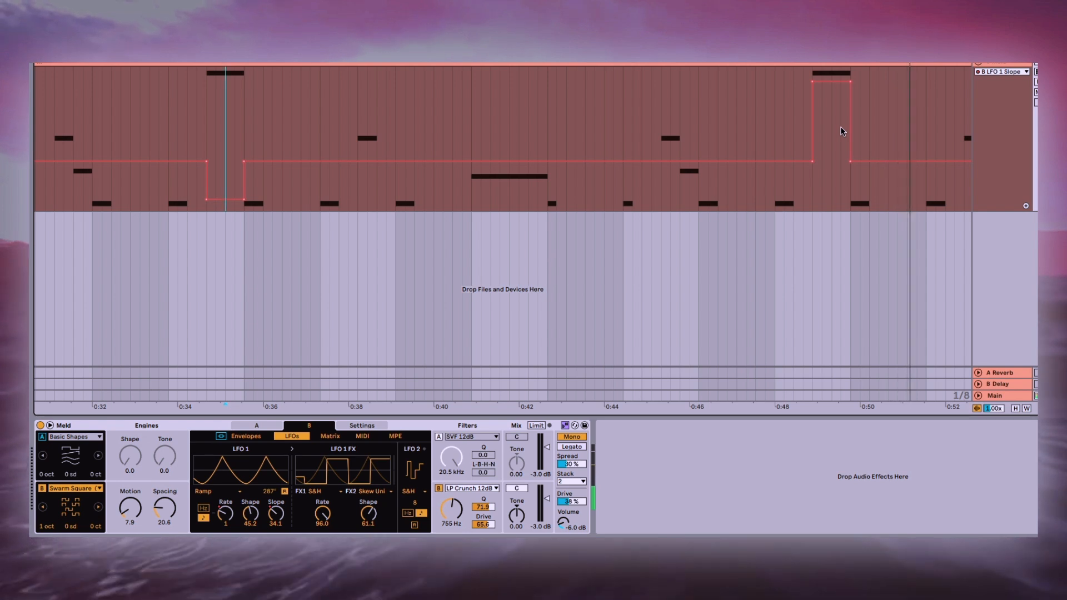
{"action": "scroll", "coordinate": [840, 129], "scroll_direction": "down", "scroll_amount": 5}
{"action": "scroll", "coordinate": [840, 129], "scroll_direction": "right", "scroll_amount": 3}
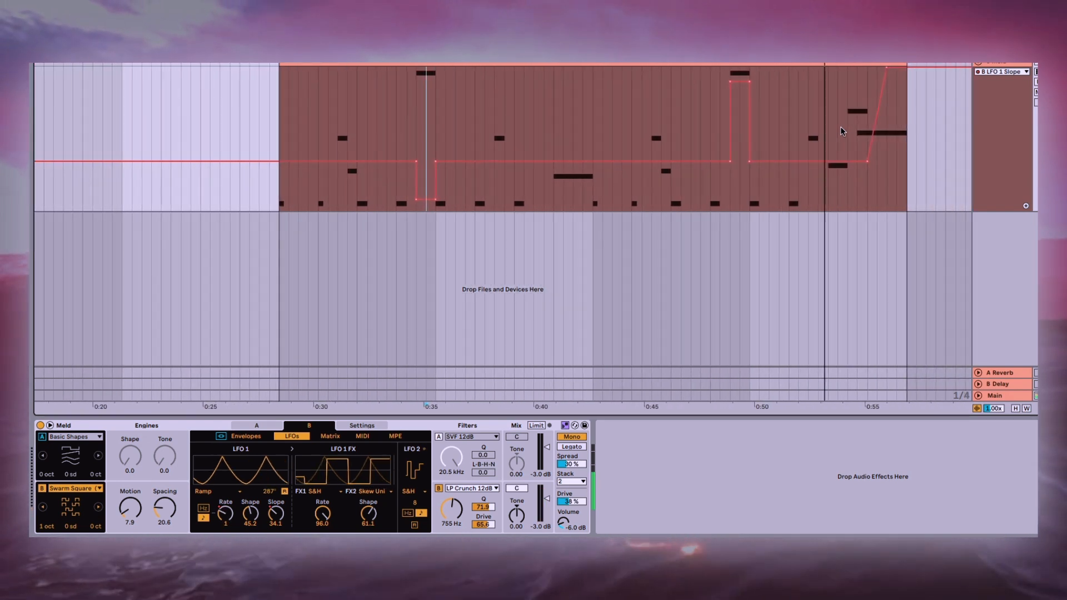
{"action": "scroll", "coordinate": [840, 128], "scroll_direction": "right", "scroll_amount": 2}
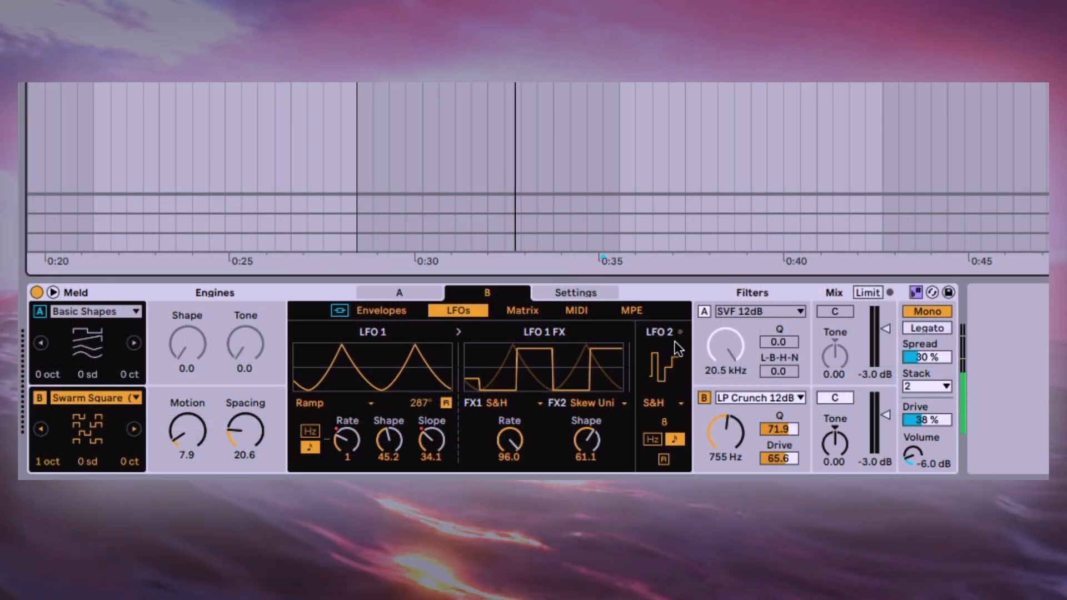
Turn on engine A in Meld as a Noise Loop oscillator with Rate 21.4 and Fade 18.3
{"action": "left_click", "coordinate": [39, 311]}
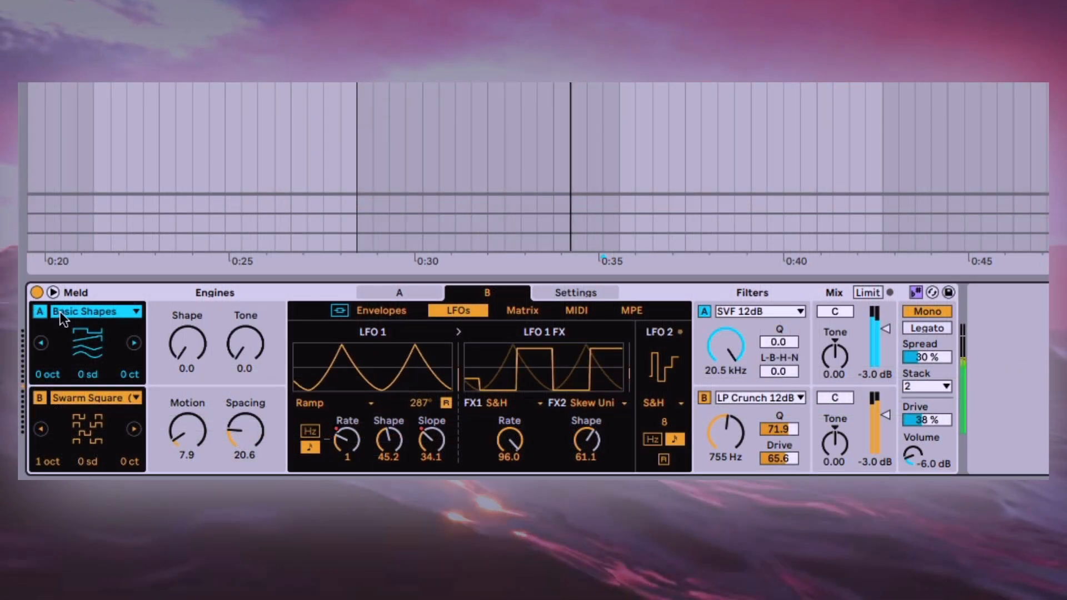
{"action": "left_click", "coordinate": [93, 311]}
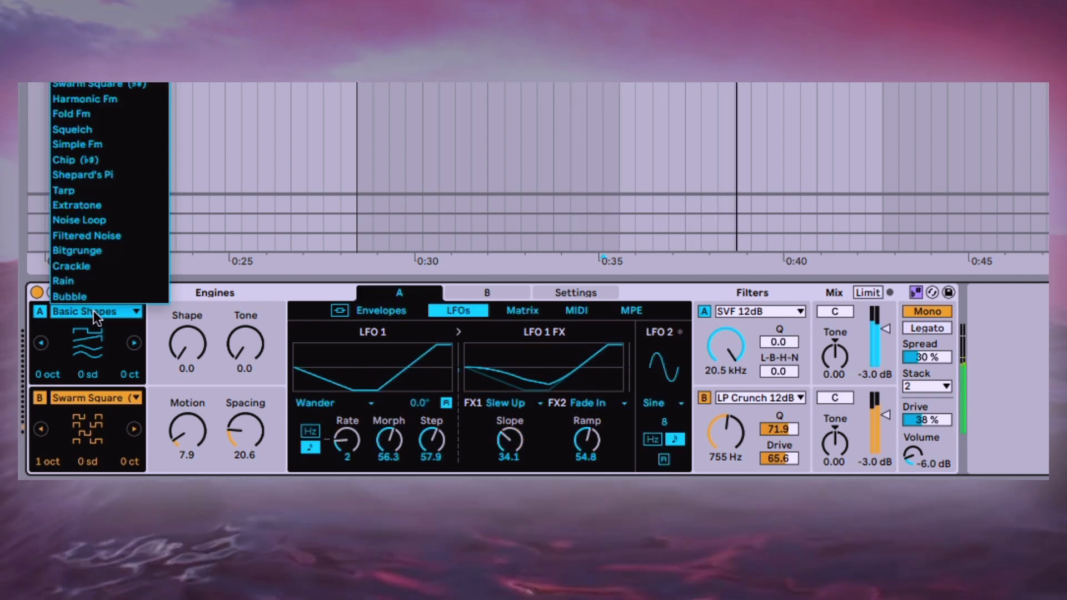
{"action": "left_click", "coordinate": [90, 220]}
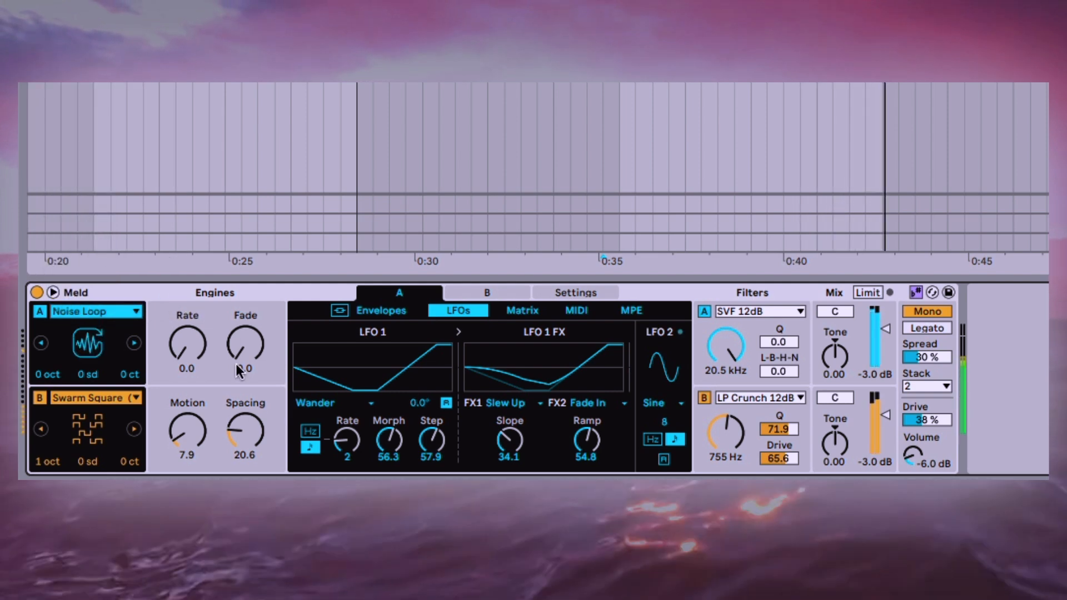
{"action": "left_click_drag", "start_coordinate": [246, 351], "coordinate": [185, 333]}
{"action": "left_click", "coordinate": [187, 349]}
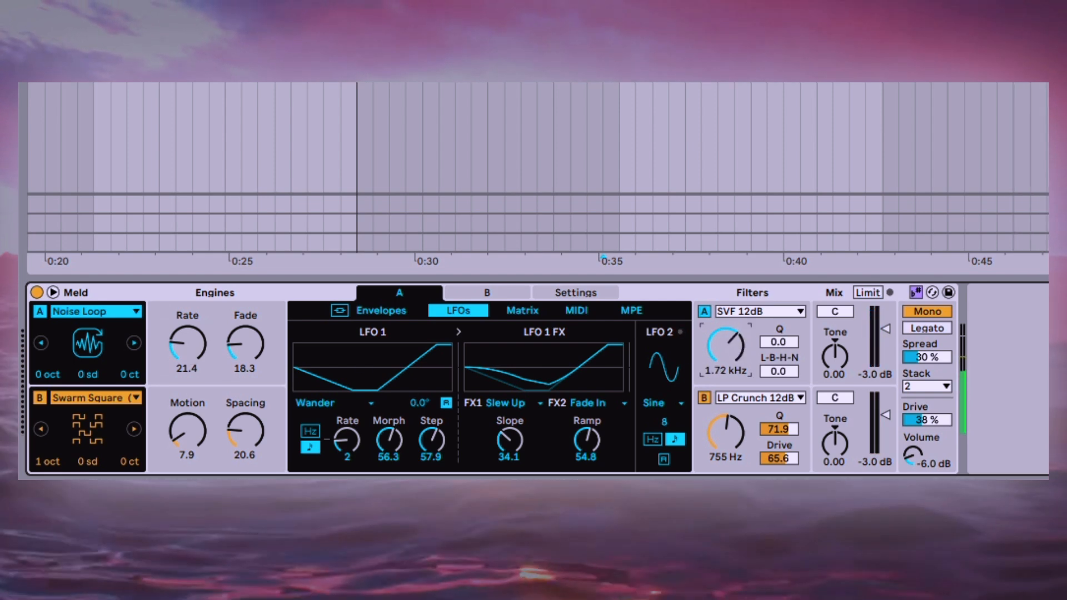
Set engine A's filter frequency to 1.72 kHz, pan it to 7R and lower its level to -7.4 dB
{"action": "left_click_drag", "start_coordinate": [734, 340], "coordinate": [734, 336]}
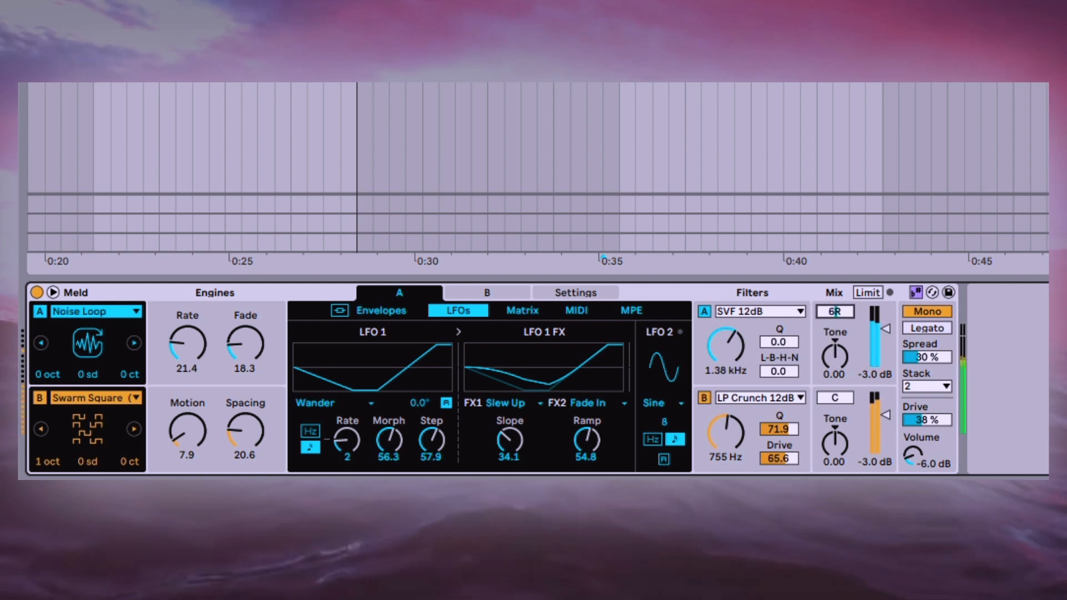
{"action": "left_click_drag", "start_coordinate": [868, 323], "coordinate": [856, 332]}
{"action": "left_click_drag", "start_coordinate": [728, 342], "coordinate": [729, 340]}
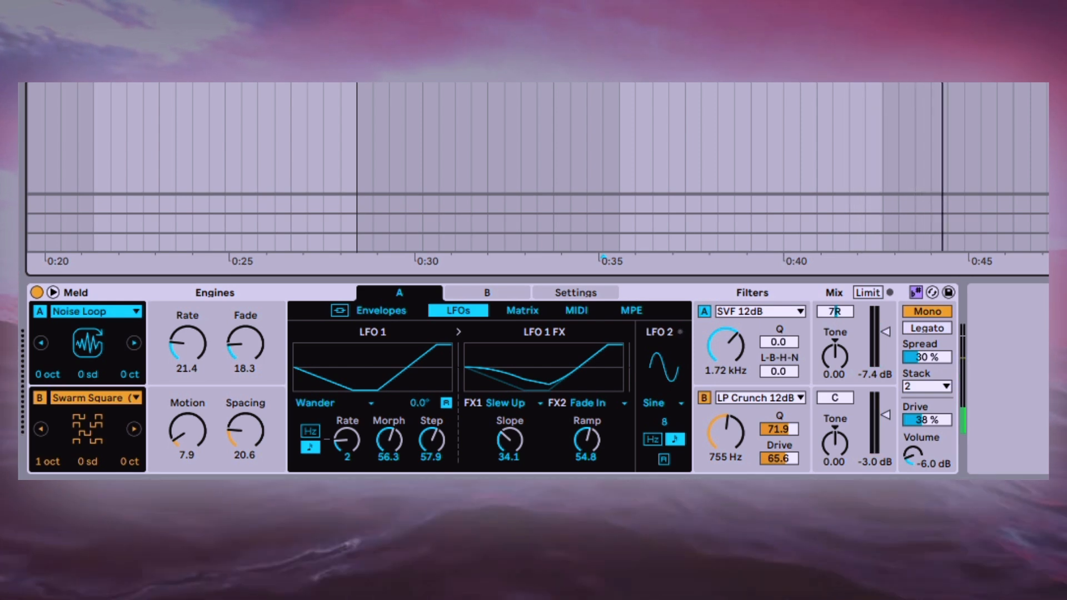
Add Roar after Meld on the track and set its routing to Multi Band
{"action": "key", "text": "ctrl+alt+b"}
{"action": "scroll", "coordinate": [356, 167], "scroll_direction": "down", "scroll_amount": 20}
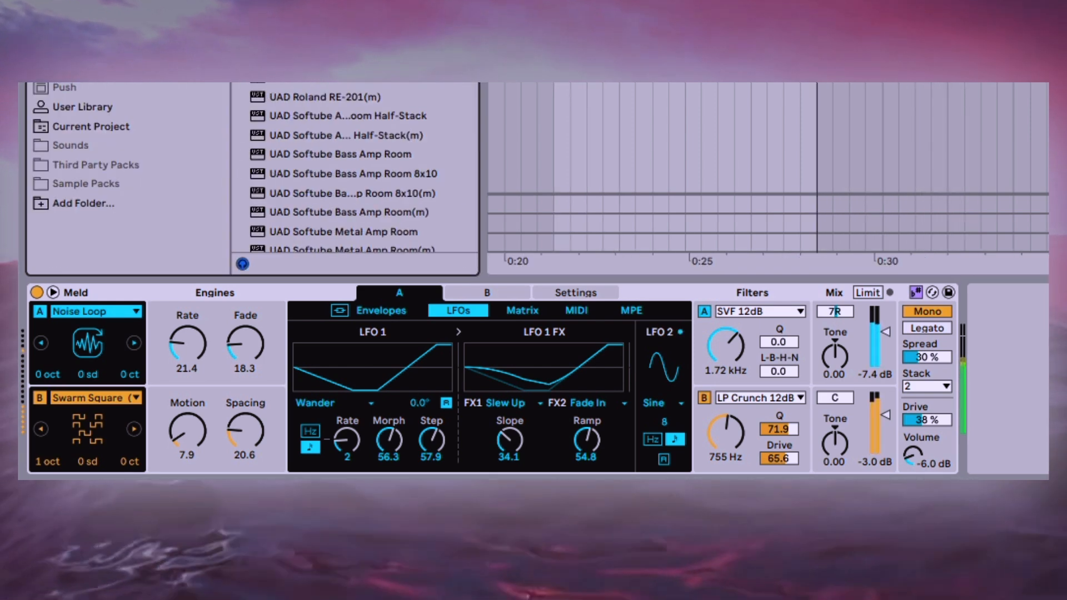
{"action": "left_click_drag", "start_coordinate": [311, 154], "coordinate": [1035, 344]}
{"action": "left_click_drag", "start_coordinate": [305, 409], "coordinate": [345, 425]}
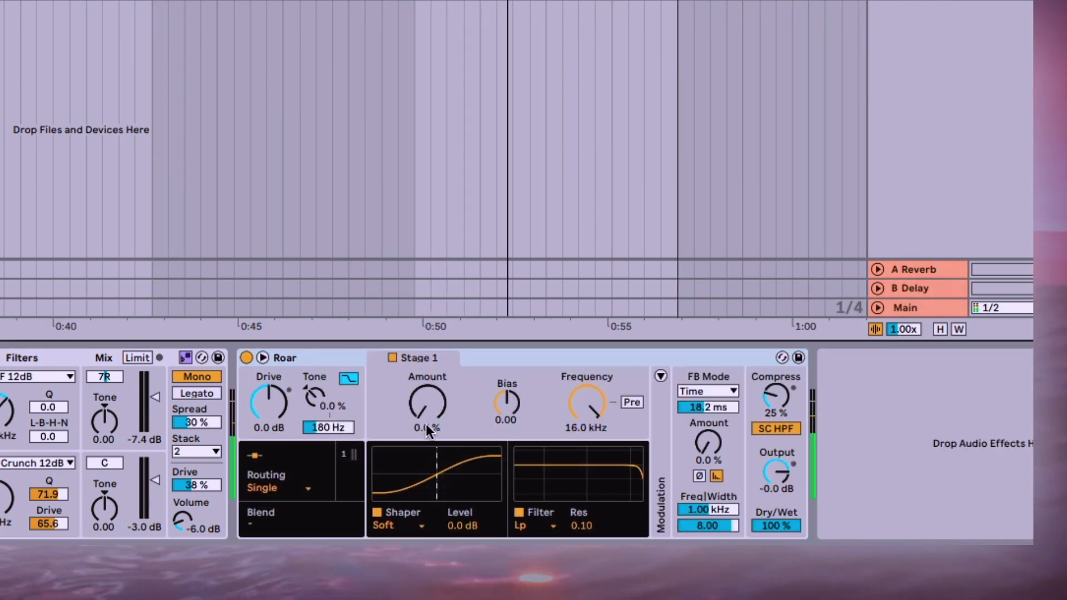
{"action": "left_click", "coordinate": [309, 488]}
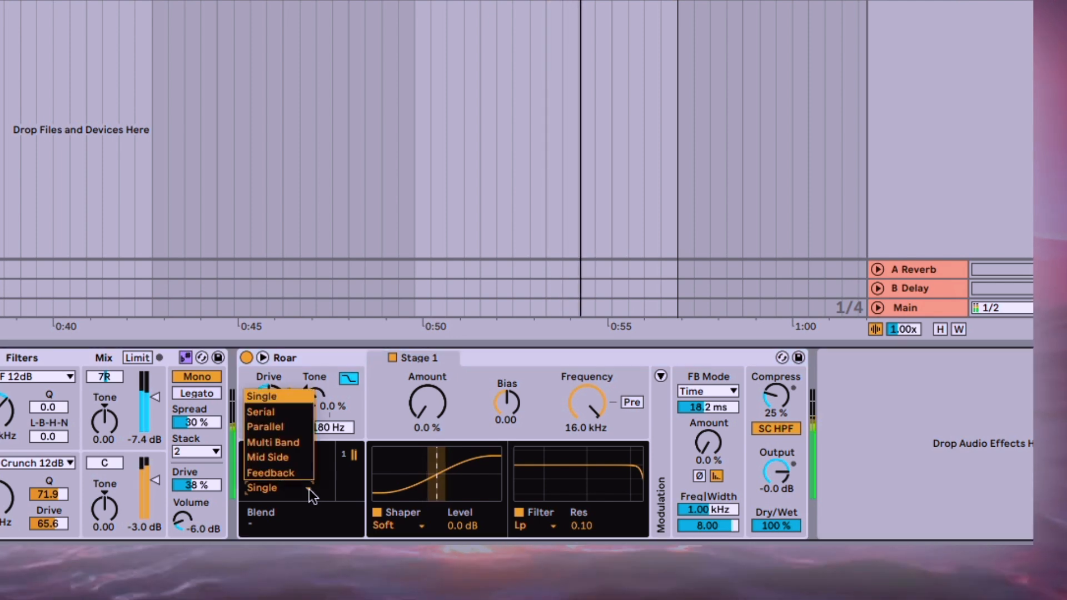
{"action": "left_click", "coordinate": [285, 441]}
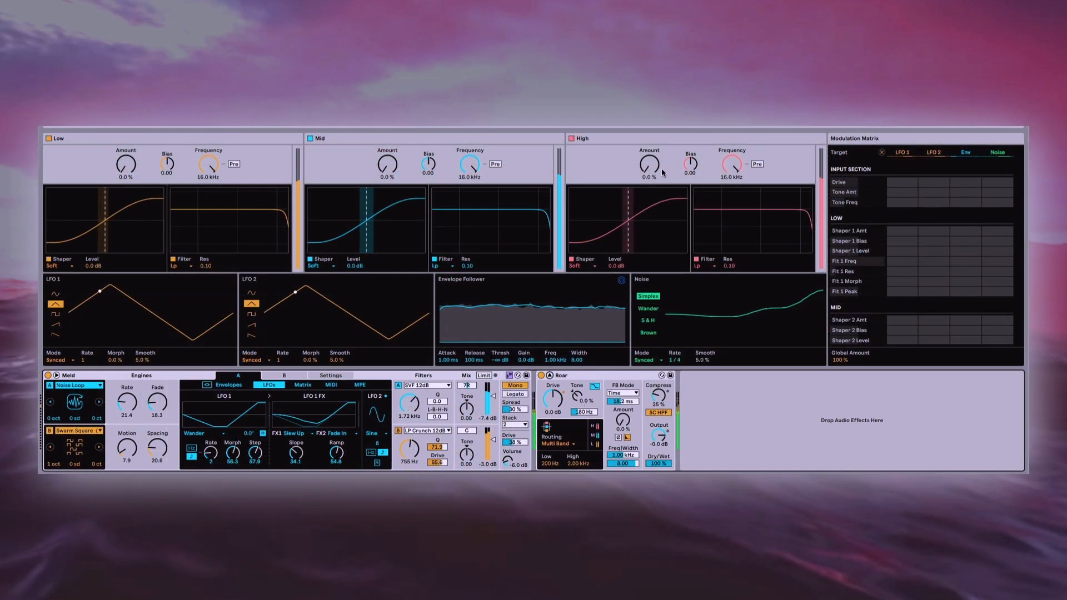
Set Roar's high band to Amount 25% and Bias 0.27, and its feedback to Dotted 1/4 with Amount 28%
{"action": "left_click_drag", "start_coordinate": [655, 168], "coordinate": [694, 167]}
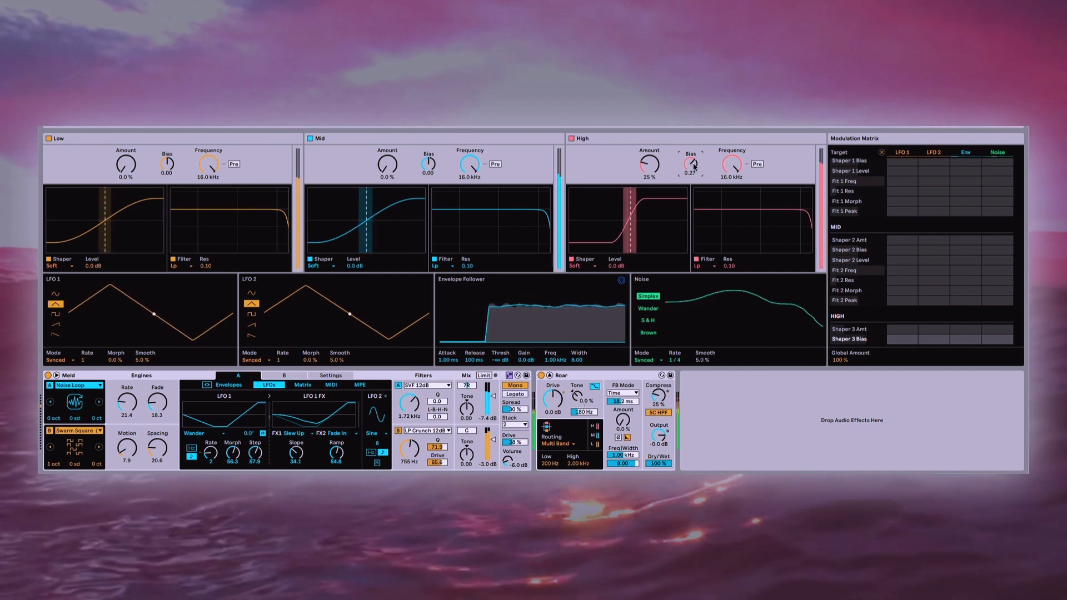
{"action": "left_click", "coordinate": [622, 393]}
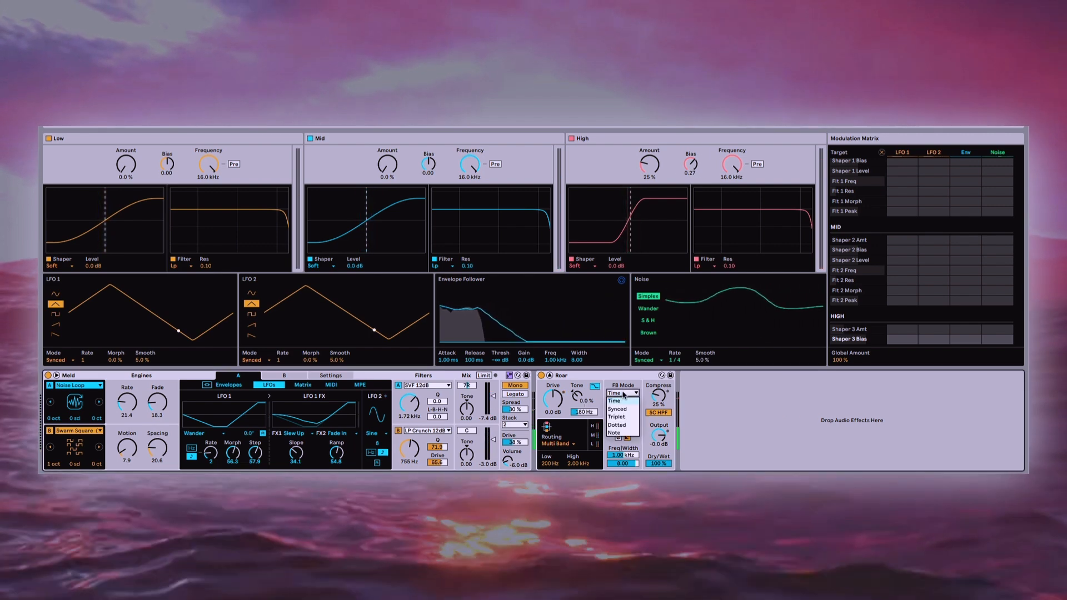
{"action": "left_click", "coordinate": [617, 425]}
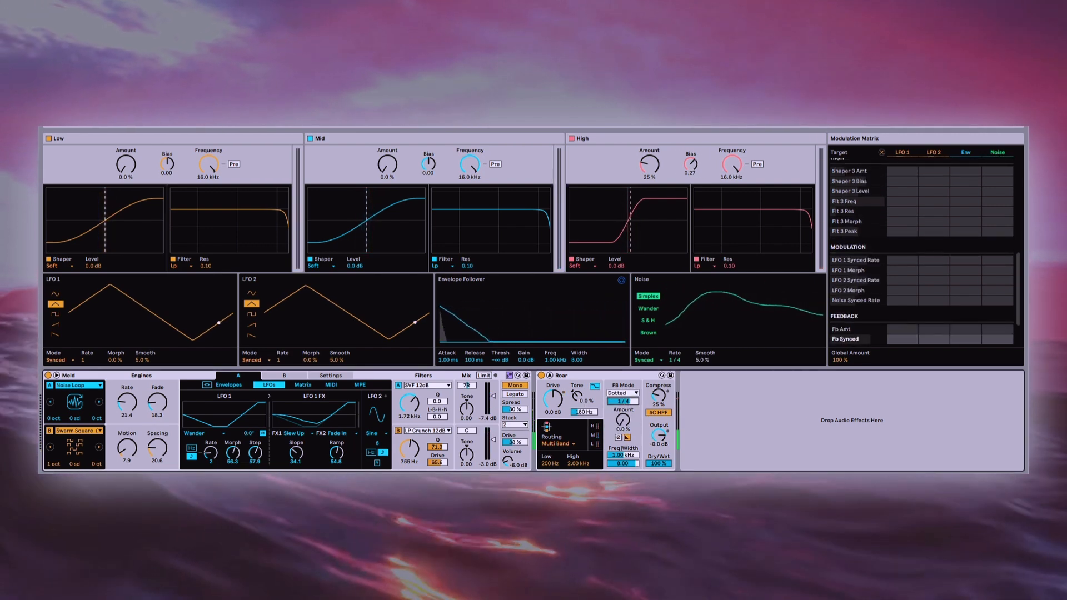
{"action": "left_click_drag", "start_coordinate": [623, 423], "coordinate": [622, 400]}
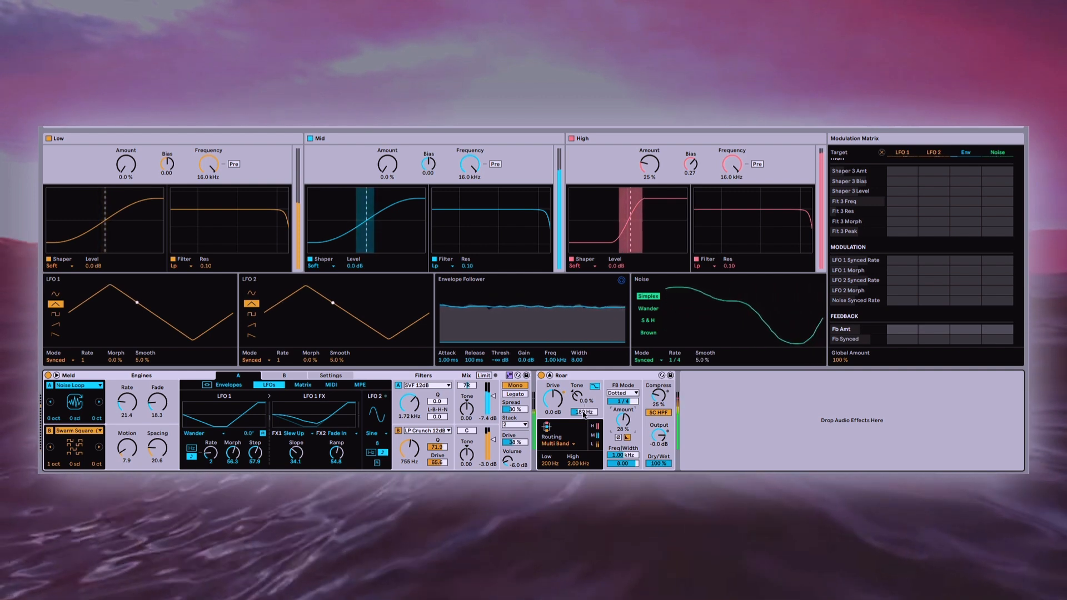
Set Roar's Tone amount to 36% and Drive to 6.1 dB, and raise the tone frequency
{"action": "left_click", "coordinate": [579, 399]}
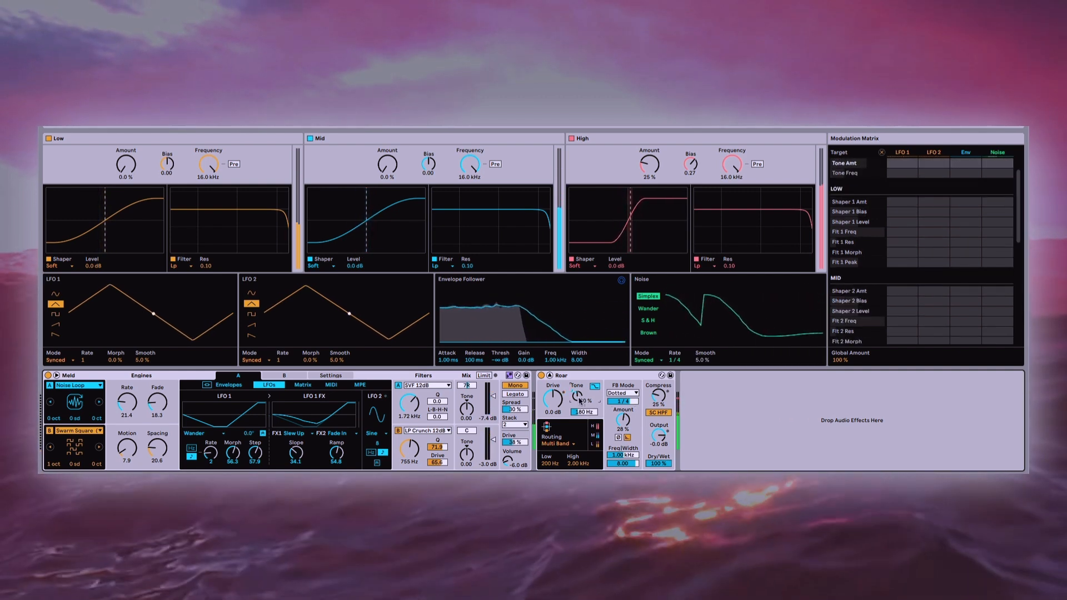
{"action": "left_click_drag", "start_coordinate": [558, 404], "coordinate": [557, 389]}
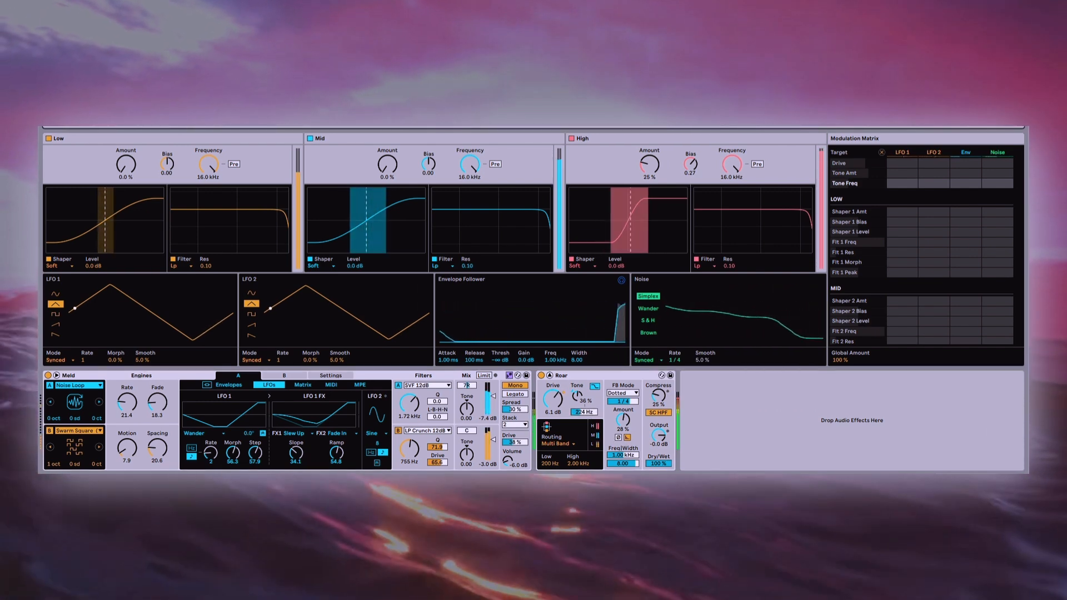
{"action": "key", "text": "XF86AudioLowerVolume"}
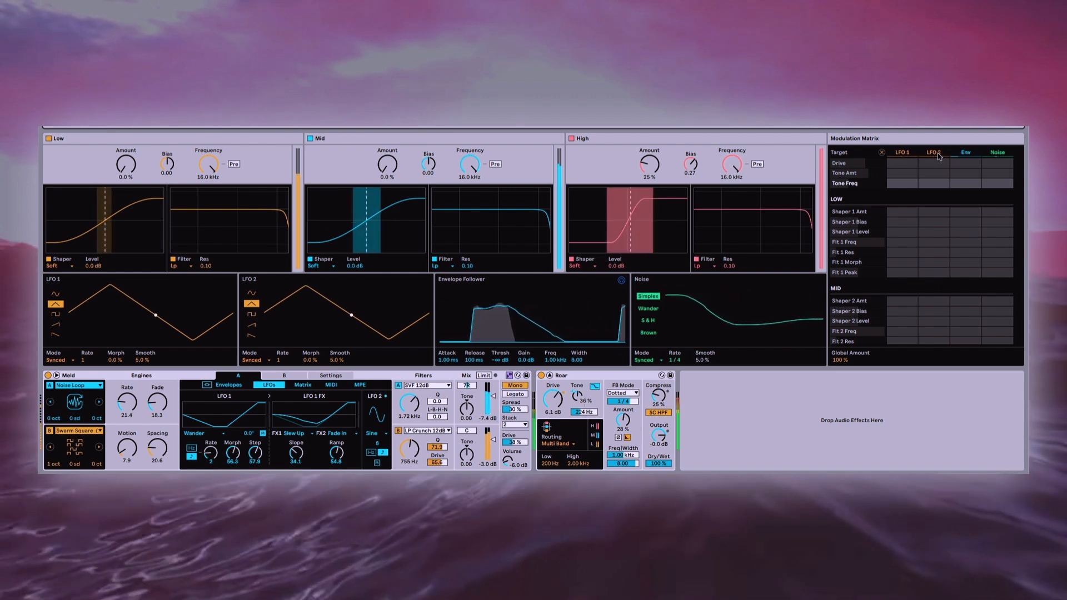
Modulate the high band's Shaper 3 Bias from LFO 2 by 38 in Roar's modulation matrix
{"action": "scroll", "coordinate": [936, 219], "scroll_direction": "down", "scroll_amount": 1}
{"action": "scroll", "coordinate": [936, 222], "scroll_direction": "down", "scroll_amount": 5}
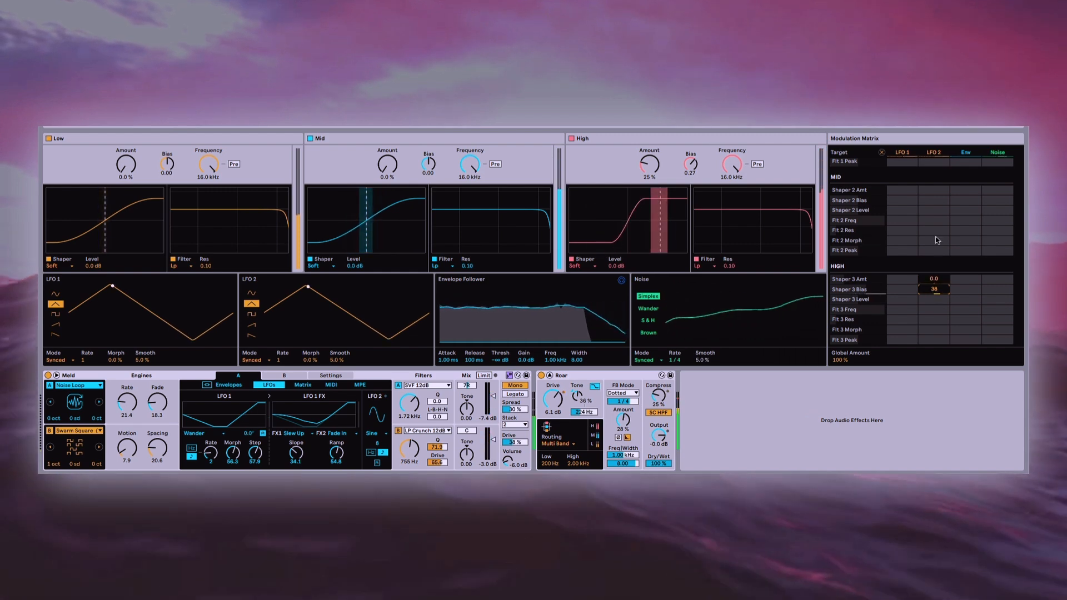
Modulate Shaper 2 Bias by 39 and Shaper 1 Bias by 33 from LFO 2 in Roar's modulation matrix
{"action": "left_click_drag", "start_coordinate": [939, 201], "coordinate": [939, 189]}
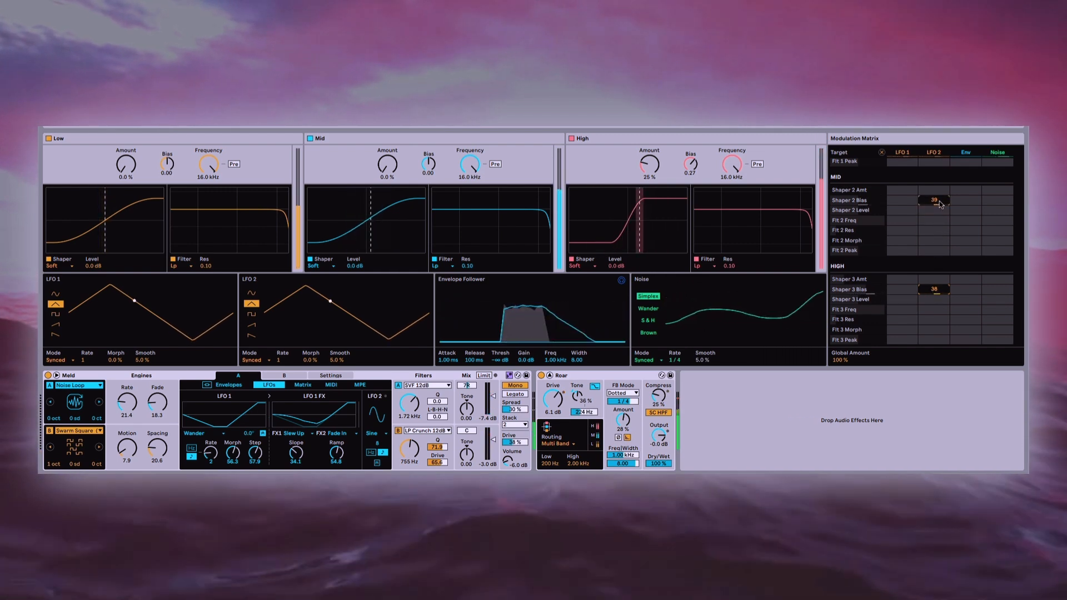
{"action": "scroll", "coordinate": [939, 206], "scroll_direction": "up", "scroll_amount": 5}
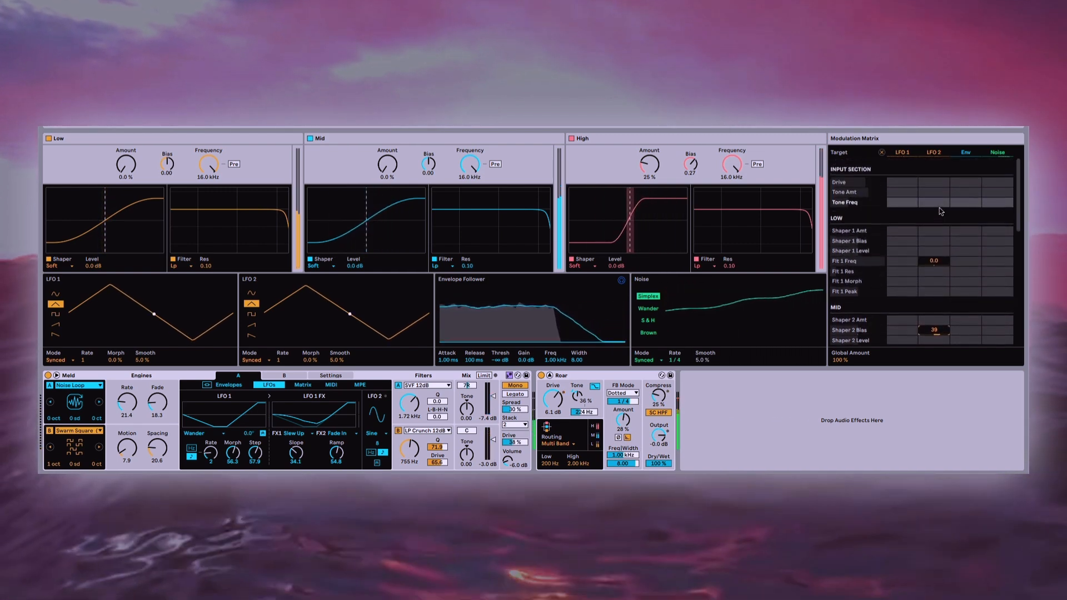
{"action": "scroll", "coordinate": [940, 225], "scroll_direction": "down", "scroll_amount": 1}
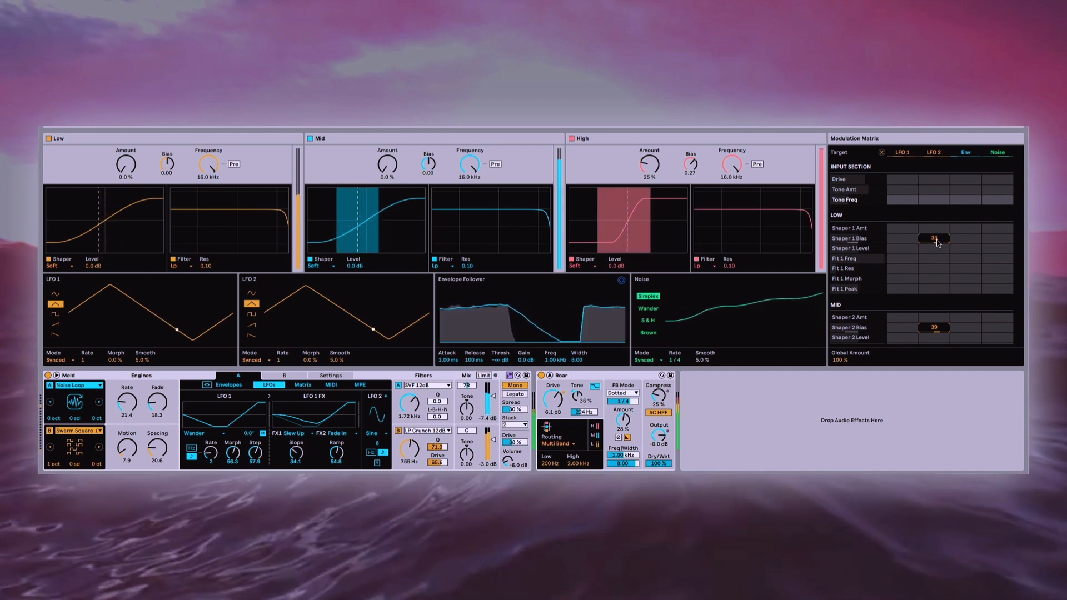
Set Roar's mid band to Amount 17% and Bias 0.10, its low band to 12% and 0.14, and LFO 2 Smooth to 70%
{"action": "left_click_drag", "start_coordinate": [432, 165], "coordinate": [388, 150]}
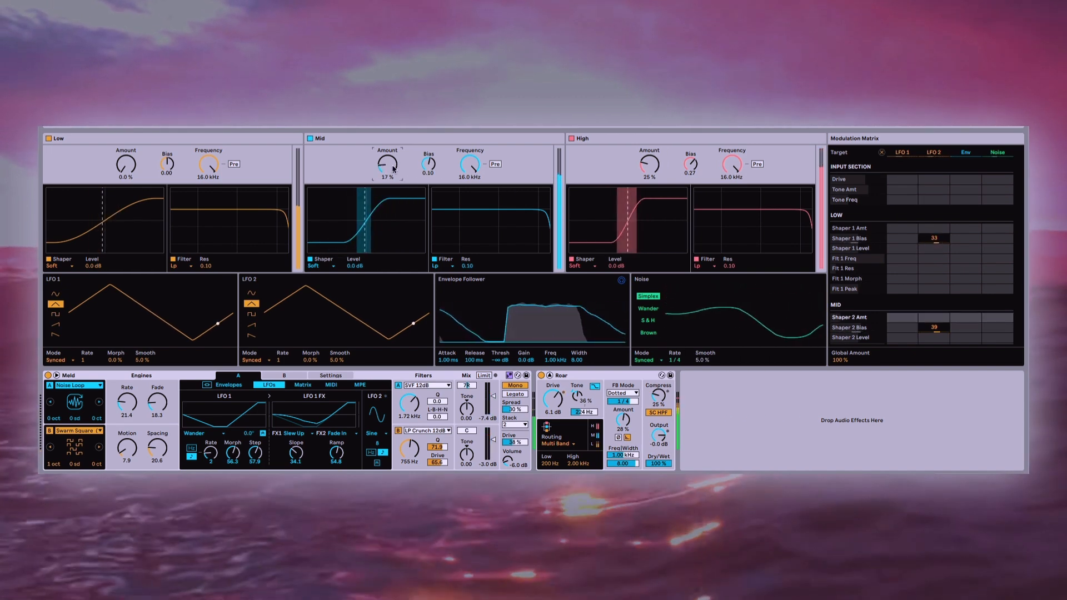
{"action": "left_click_drag", "start_coordinate": [125, 167], "coordinate": [168, 166]}
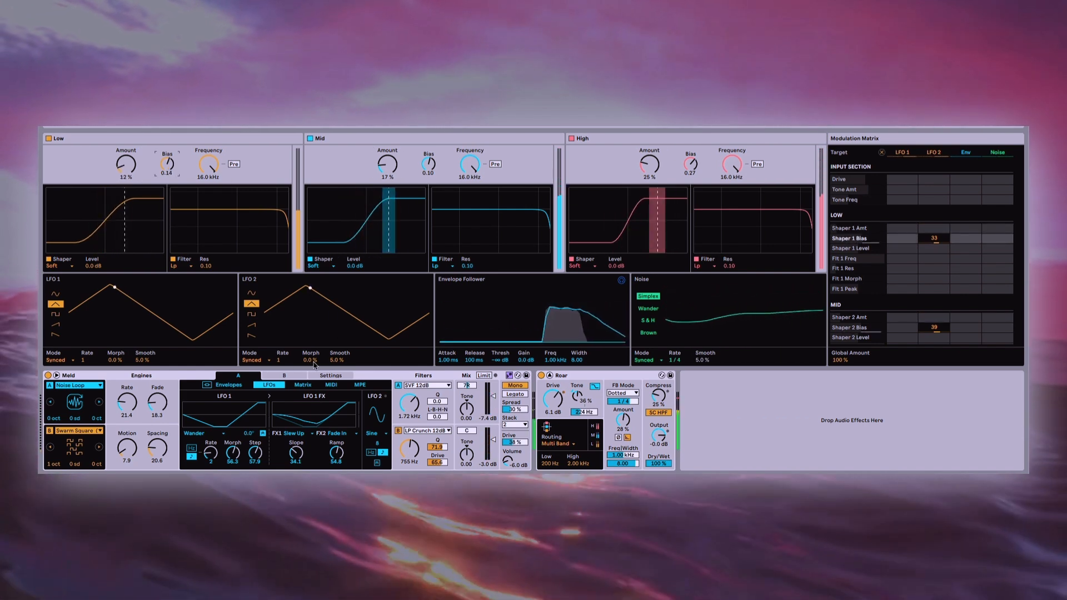
{"action": "left_click_drag", "start_coordinate": [339, 361], "coordinate": [340, 339]}
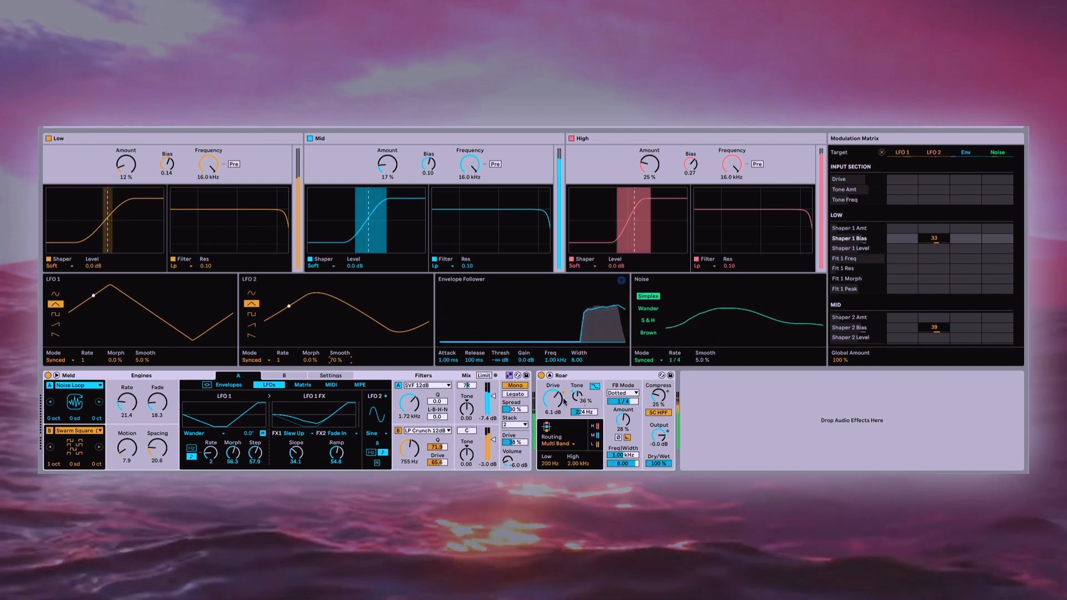
Raise Roar's Drive to 11 dB and Meld's engine A filter frequency to 4.90 kHz
{"action": "left_click_drag", "start_coordinate": [550, 401], "coordinate": [550, 395]}
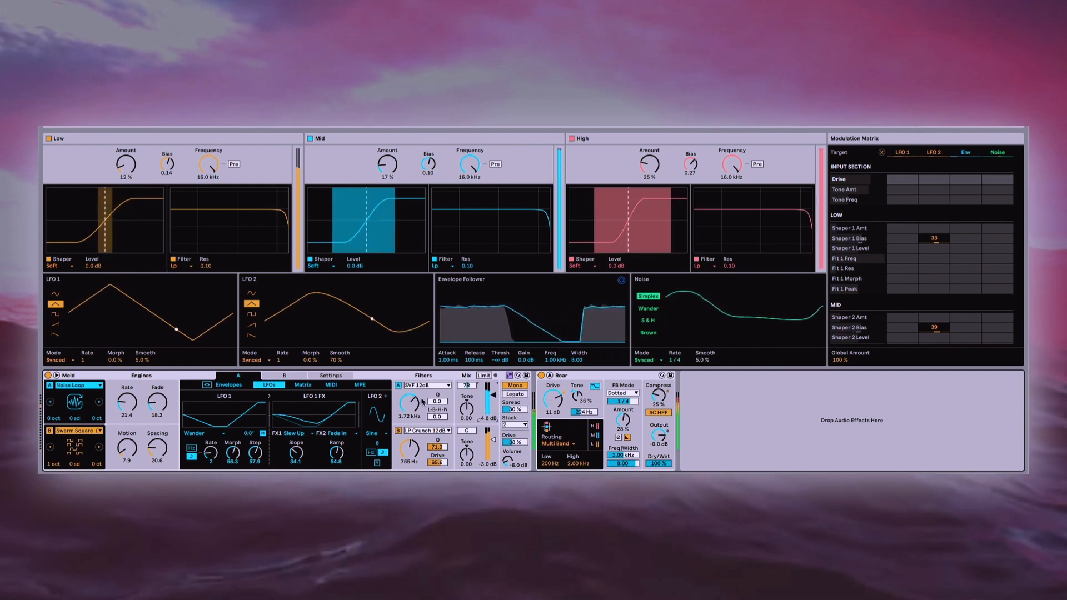
{"action": "left_click_drag", "start_coordinate": [414, 404], "coordinate": [414, 396]}
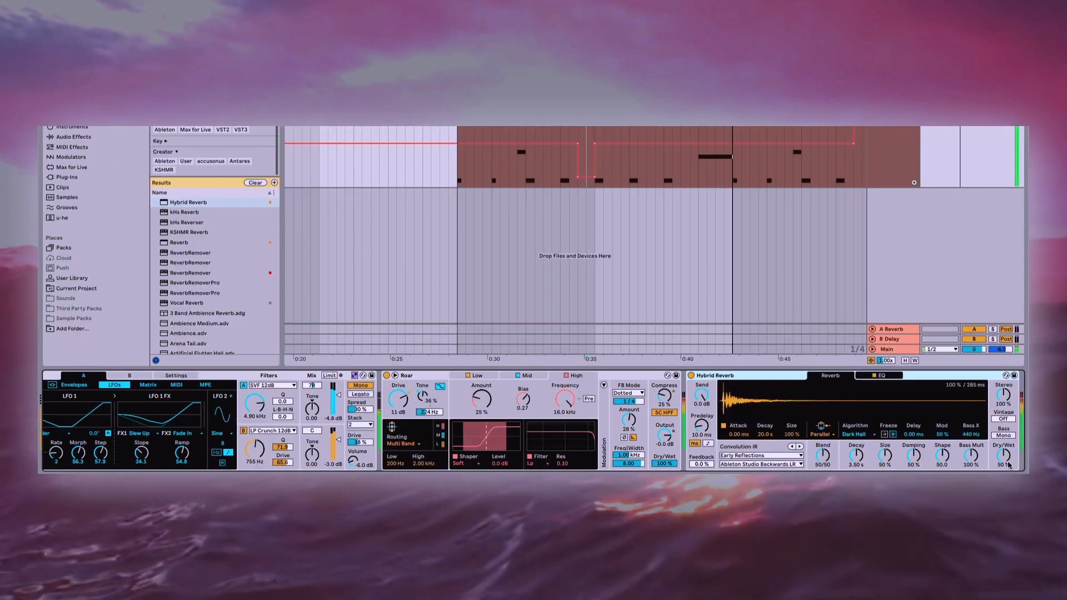
Set Hybrid Reverb's Decay to 3.86 s, Size to 32% and Dry/Wet to 25%
{"action": "left_click_drag", "start_coordinate": [1007, 463], "coordinate": [1007, 478]}
{"action": "mouse_move", "coordinate": [886, 456]}
{"action": "left_mouse_down"}
{"action": "mouse_move", "coordinate": [886, 466]}
{"action": "mouse_move", "coordinate": [887, 458]}
{"action": "left_mouse_up"}
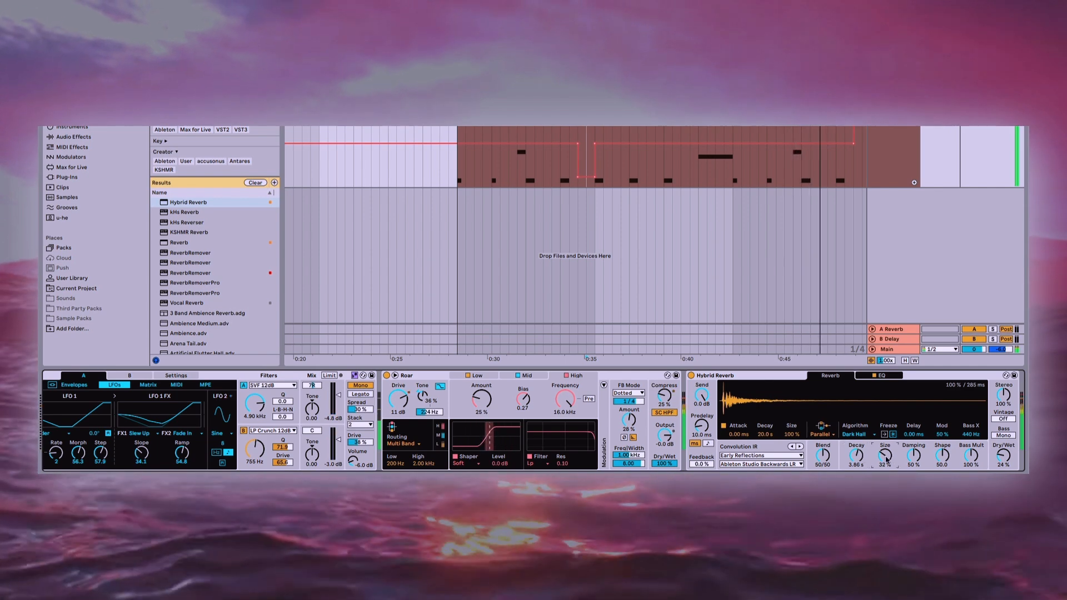
{"action": "left_click", "coordinate": [1004, 456]}
{"action": "left_click_drag", "start_coordinate": [1004, 457], "coordinate": [1004, 456]}
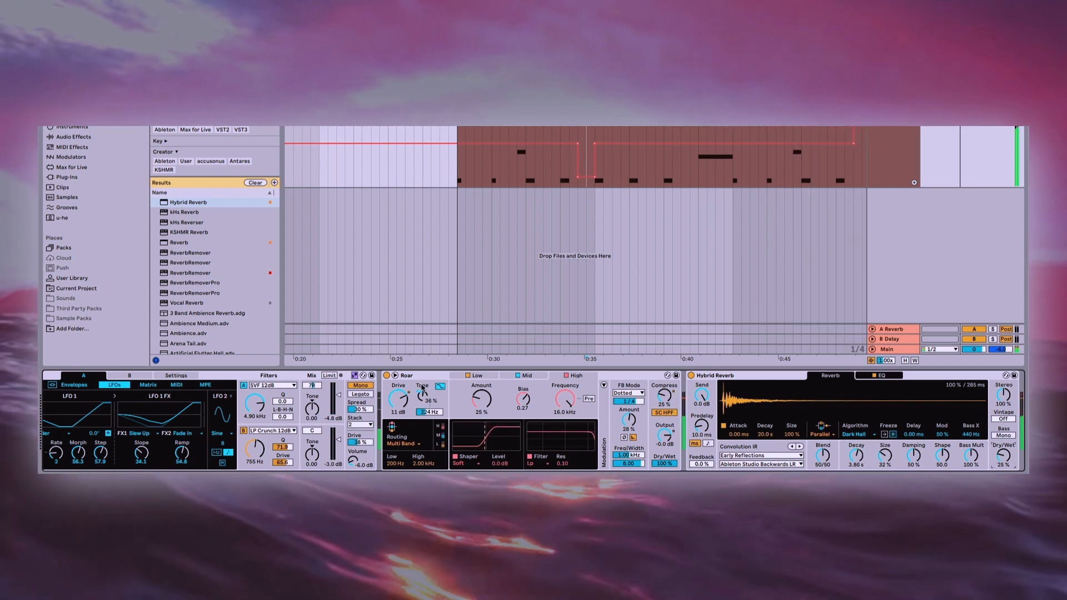
Try modulating Roar's Tone Freq from LFO 2 with positive and negative amounts, and reset the modulation to zero
{"action": "left_click", "coordinate": [395, 376]}
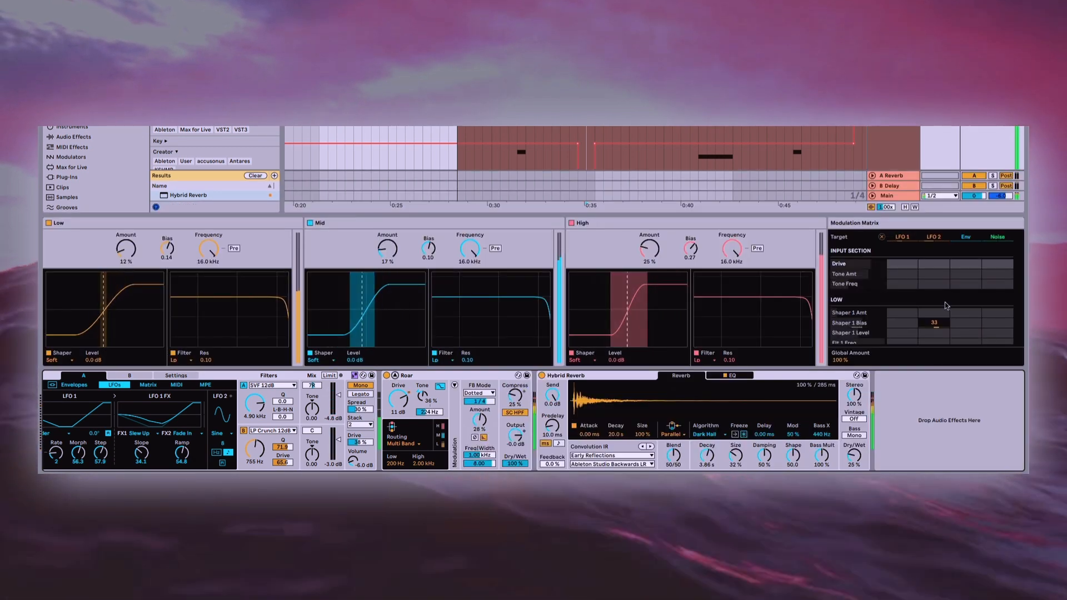
{"action": "scroll", "coordinate": [934, 286], "scroll_direction": "up", "scroll_amount": 1}
{"action": "mouse_move", "coordinate": [934, 286]}
{"action": "left_mouse_down"}
{"action": "mouse_move", "coordinate": [938, 254]}
{"action": "mouse_move", "coordinate": [938, 277]}
{"action": "left_mouse_up"}
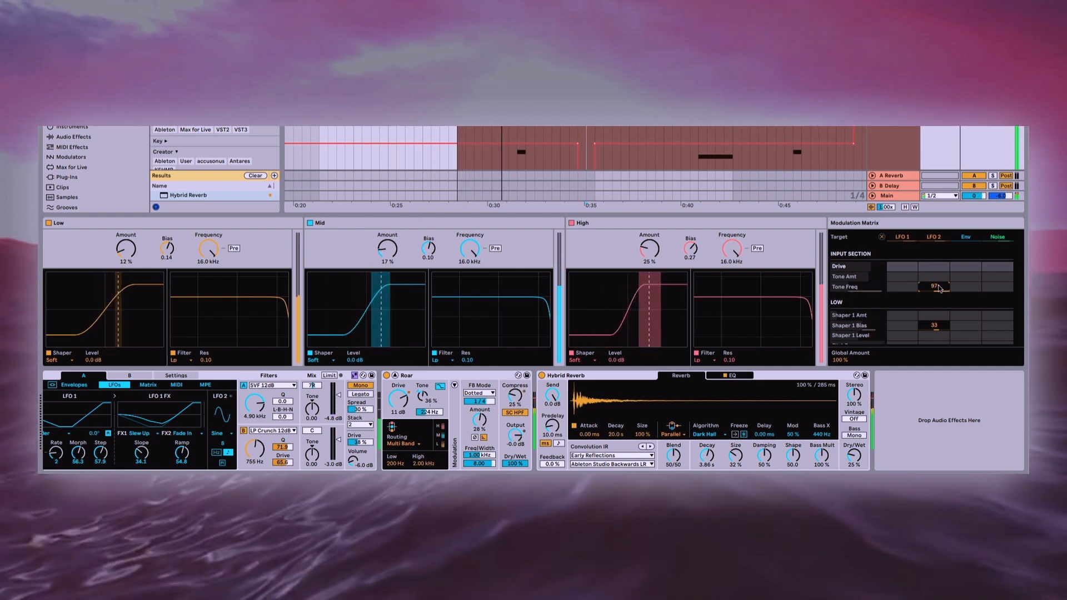
{"action": "left_click_drag", "start_coordinate": [940, 288], "coordinate": [939, 350]}
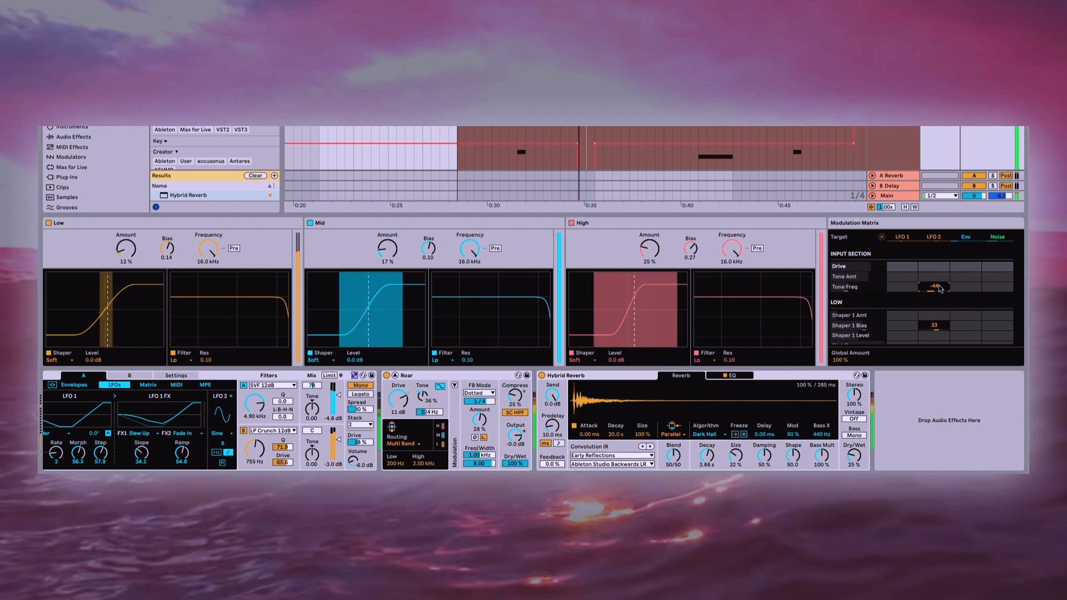
{"action": "left_click_drag", "start_coordinate": [939, 289], "coordinate": [940, 216]}
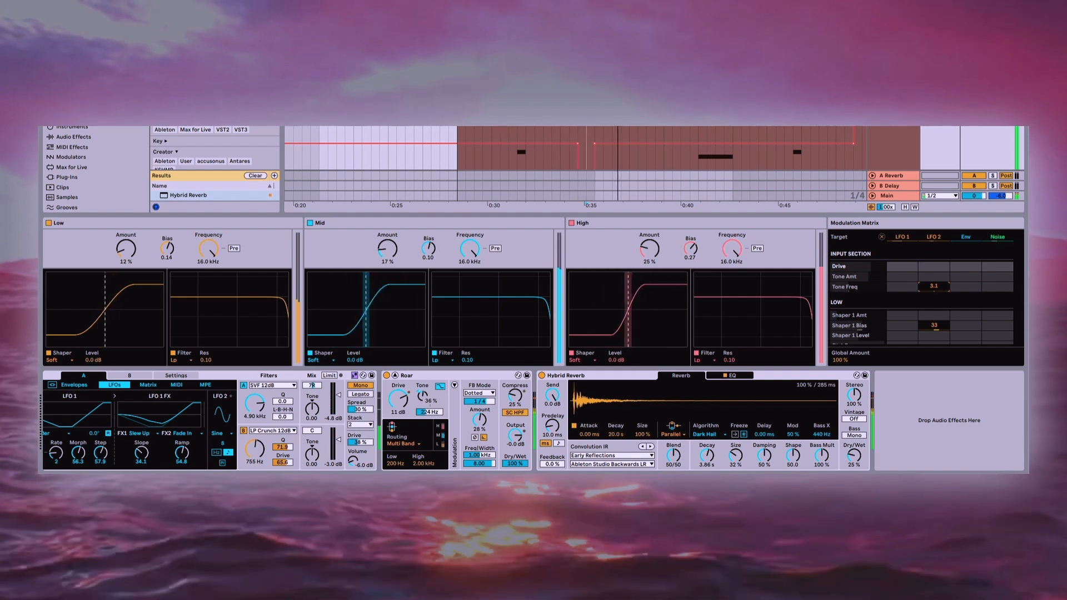
{"action": "double_click", "coordinate": [939, 289]}
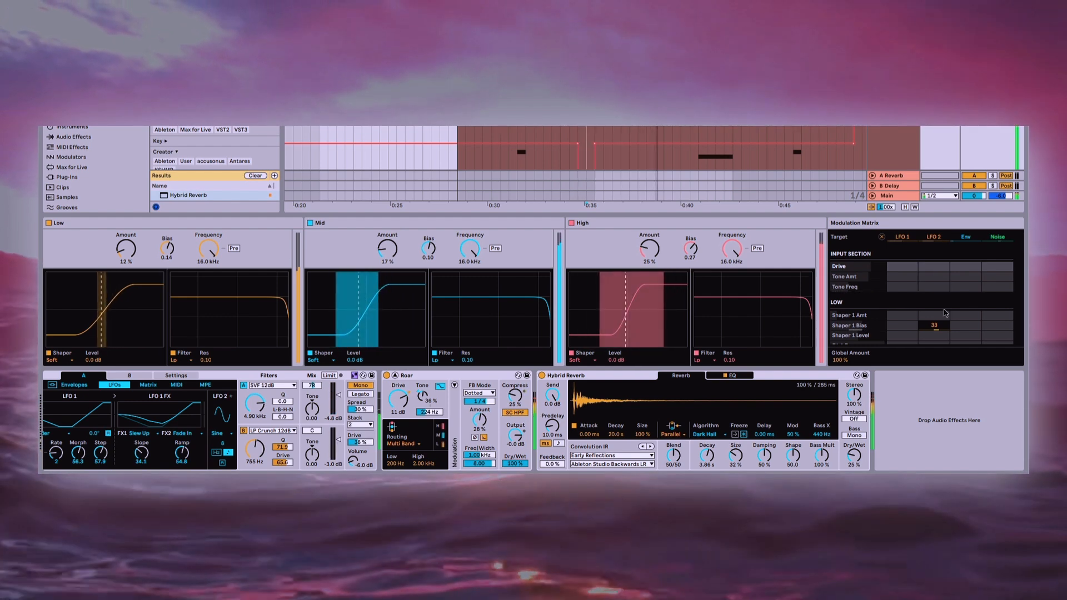
Set Roar's mid band Bias to 0.43 and its high band Amount to 29%
{"action": "scroll", "coordinate": [947, 309], "scroll_direction": "down", "scroll_amount": 5}
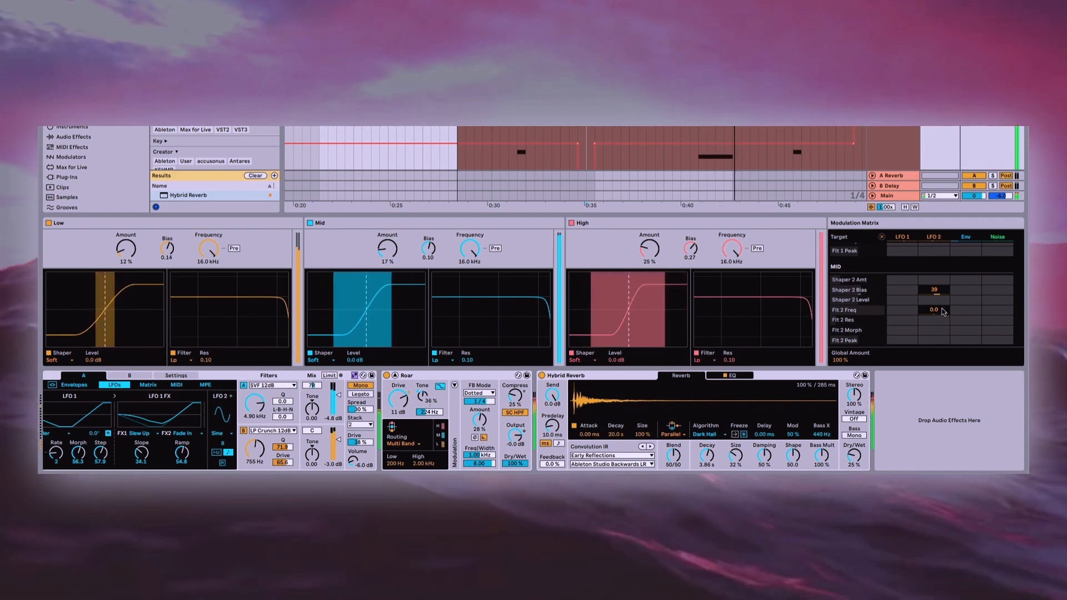
{"action": "mouse_move", "coordinate": [429, 245]}
{"action": "left_mouse_down"}
{"action": "mouse_move", "coordinate": [430, 236]}
{"action": "mouse_move", "coordinate": [430, 247]}
{"action": "left_mouse_up"}
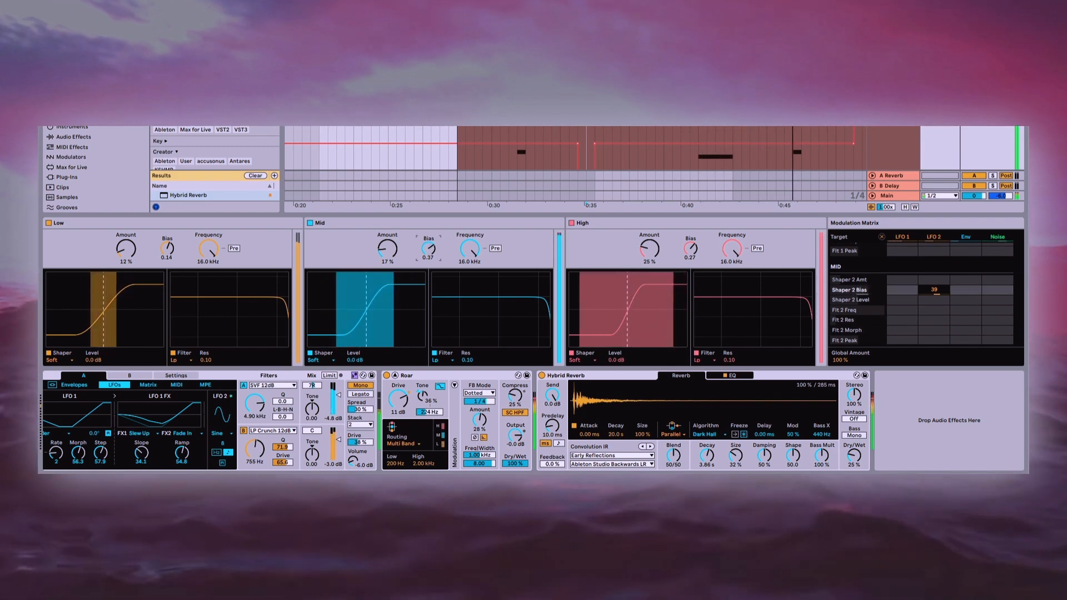
{"action": "left_click", "coordinate": [661, 252]}
{"action": "left_click_drag", "start_coordinate": [655, 254], "coordinate": [655, 250]}
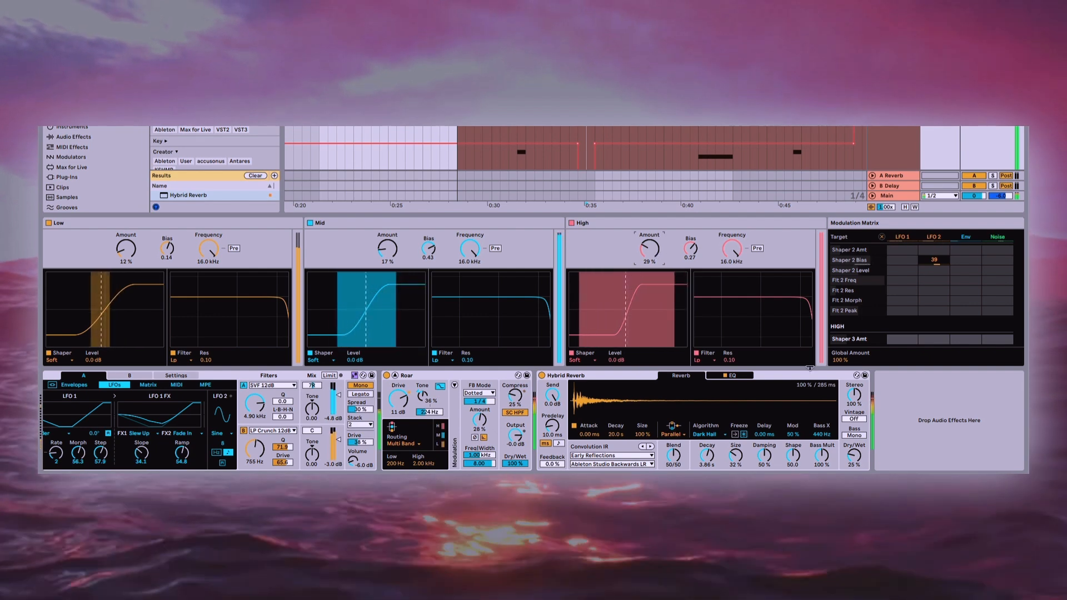
Find EQ Eight in the browser by searching for "eq" and add it after Hybrid Reverb on the track
{"action": "key", "text": "ctrl+f"}
{"action": "type", "text": "eq"}
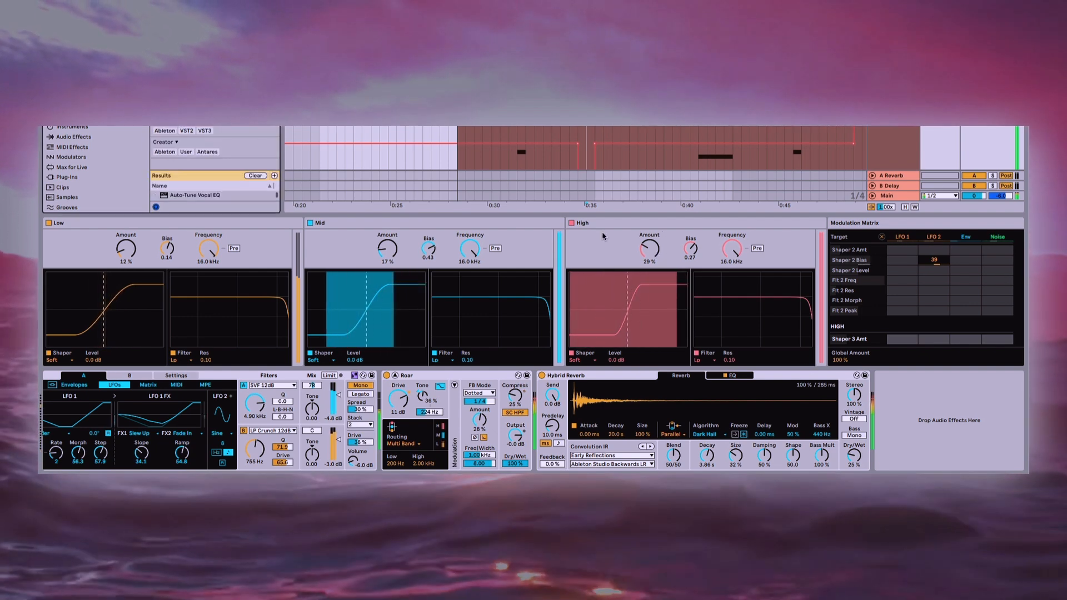
{"action": "left_click_drag", "start_coordinate": [237, 215], "coordinate": [1020, 398]}
{"action": "left_click", "coordinate": [185, 233]}
Shape EQ Eight with a low cut, a slight band 2 dip at 141 Hz, and band 6 at 2.50 kHz and -1.12 dB
{"action": "left_click_drag", "start_coordinate": [795, 428], "coordinate": [862, 420]}
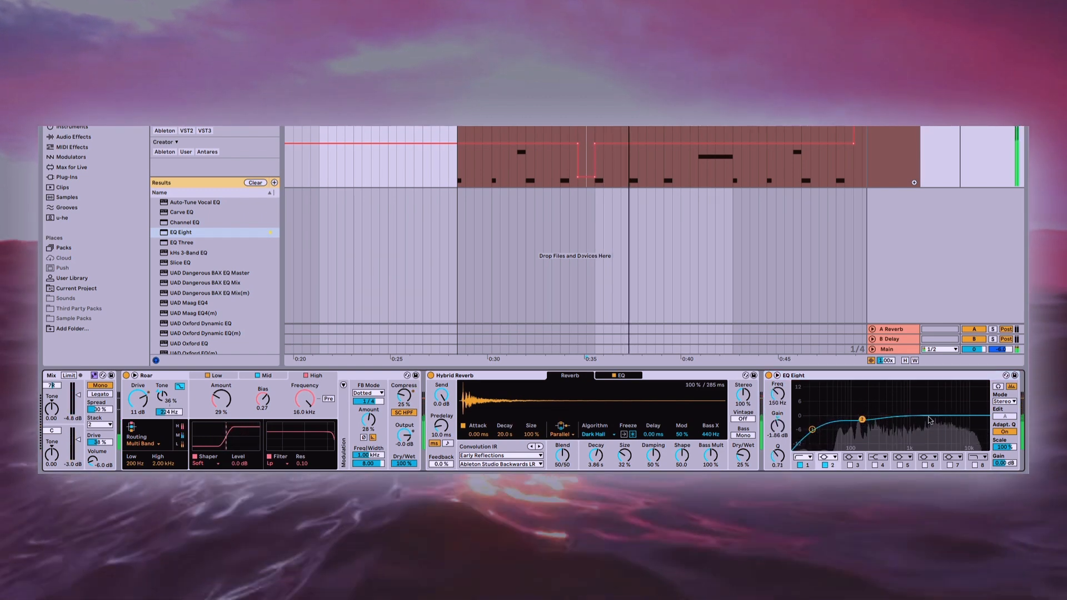
{"action": "left_click", "coordinate": [928, 457]}
{"action": "left_click", "coordinate": [925, 421]}
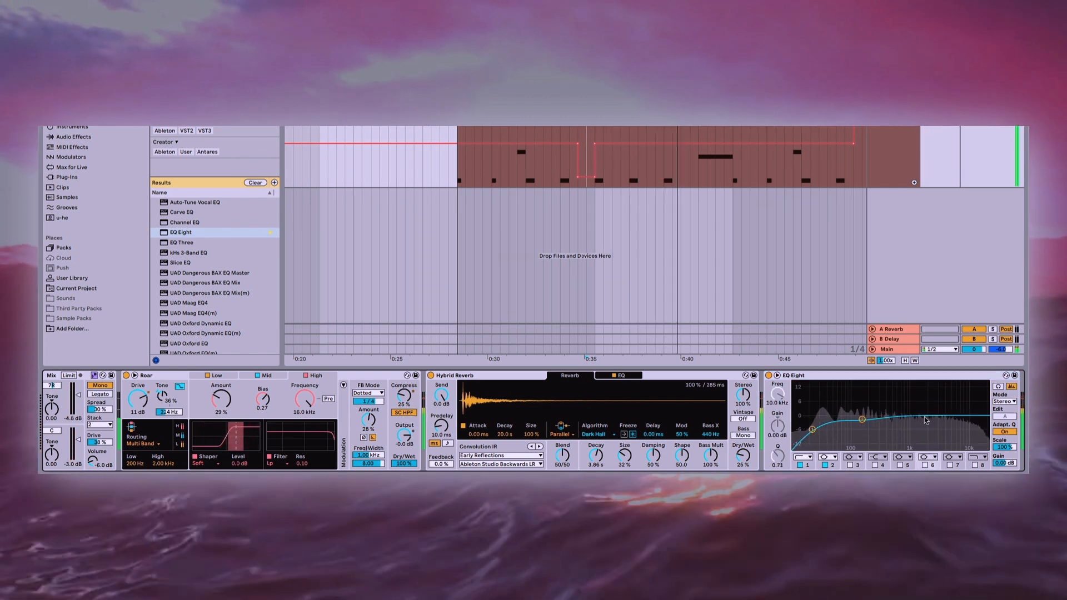
{"action": "left_click", "coordinate": [925, 465]}
{"action": "left_click_drag", "start_coordinate": [969, 416], "coordinate": [937, 413]}
{"action": "left_click_drag", "start_coordinate": [863, 420], "coordinate": [869, 414]}
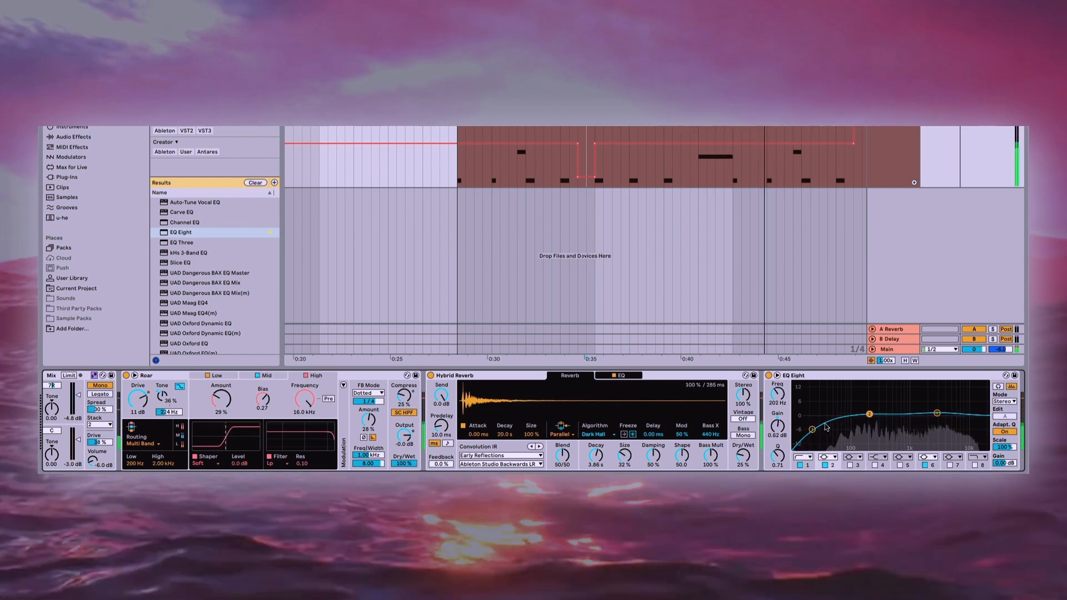
{"action": "left_click_drag", "start_coordinate": [811, 430], "coordinate": [860, 417]}
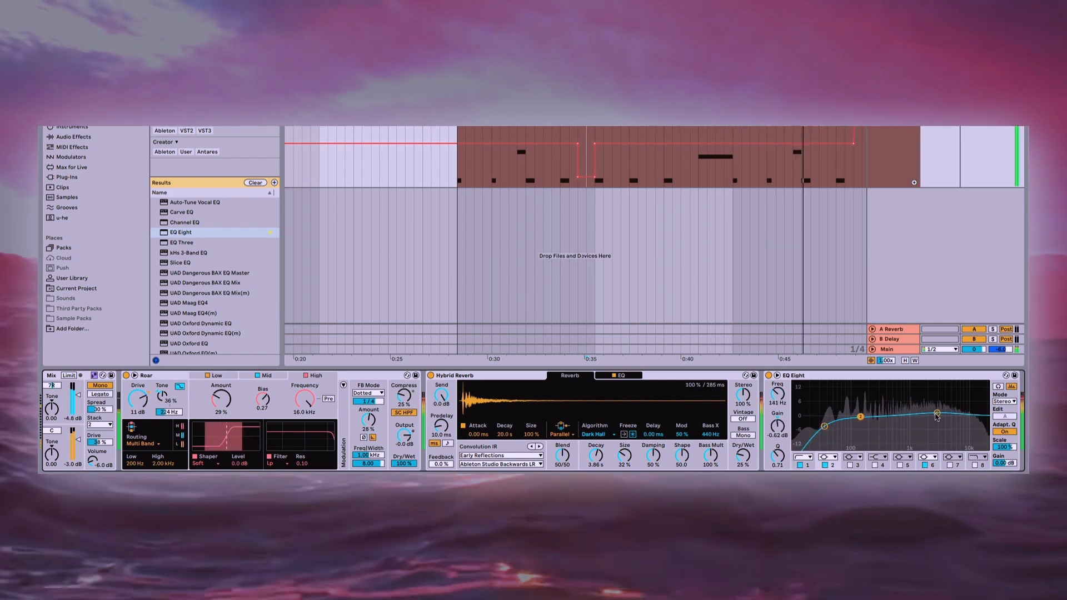
{"action": "left_click_drag", "start_coordinate": [932, 417], "coordinate": [932, 418]}
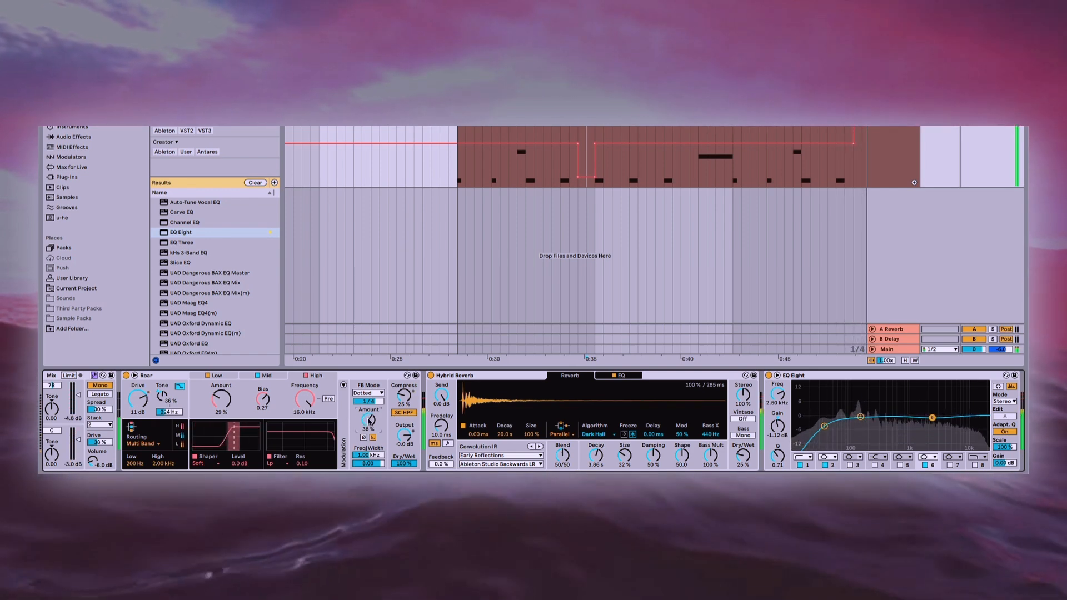
Set Roar's feedback Amount to 41% and listen to the pattern
{"action": "left_click_drag", "start_coordinate": [368, 421], "coordinate": [368, 419]}
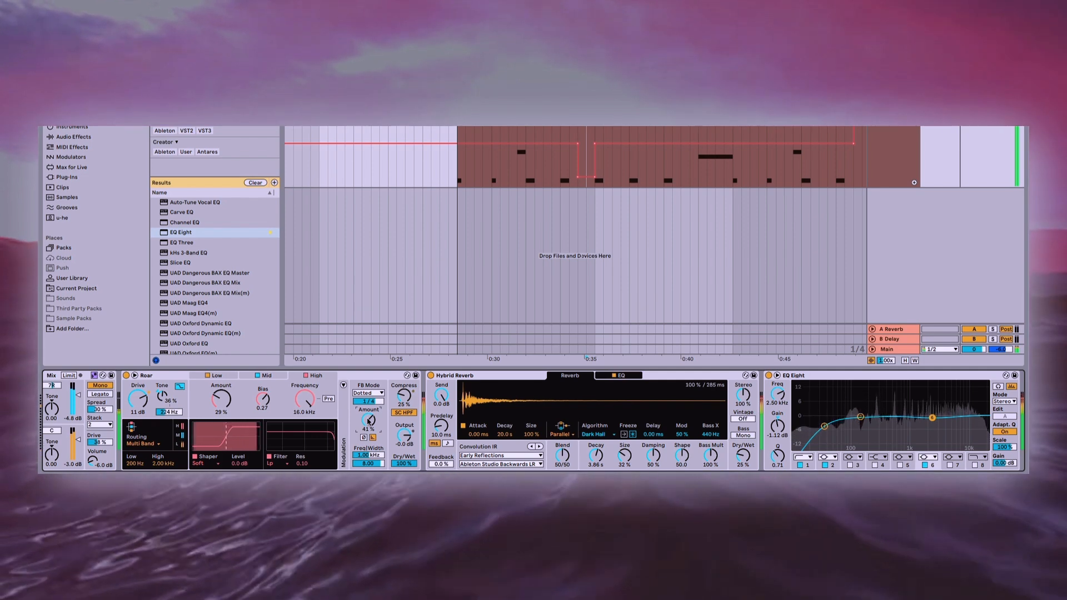
{"action": "scroll", "coordinate": [698, 248], "scroll_direction": "down", "scroll_amount": 5}
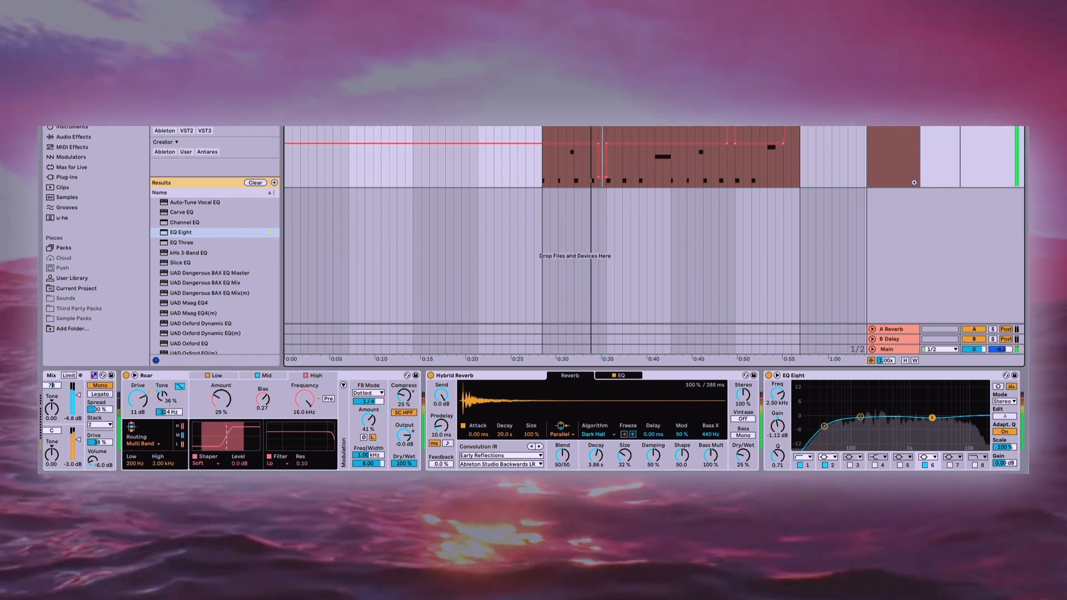
{"action": "key", "text": "XF86AudioRaiseVolume"}
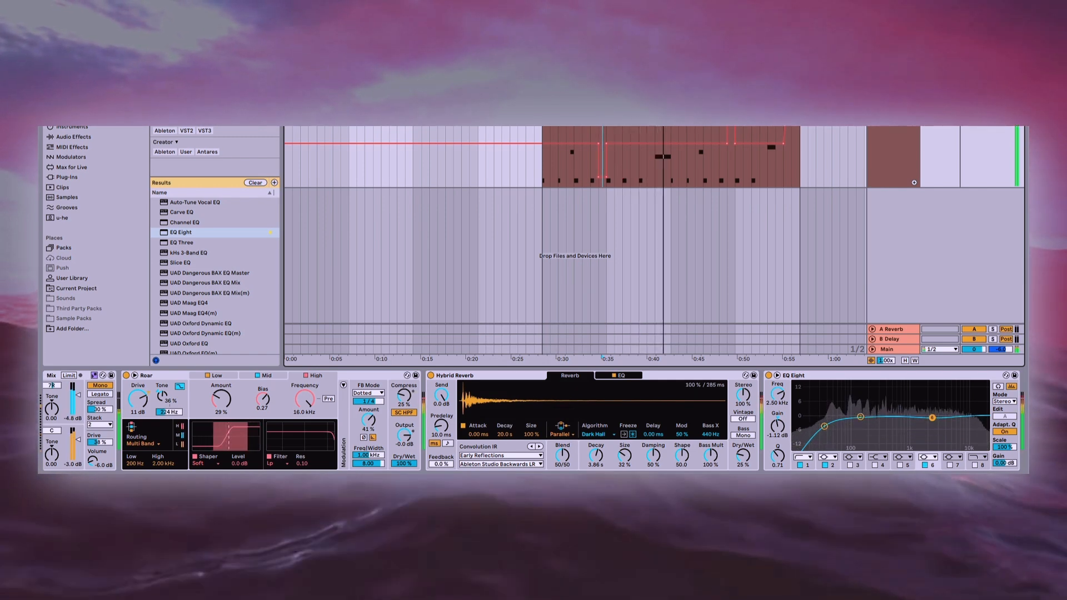
{"action": "key", "text": "XF86AudioRaiseVolume"}
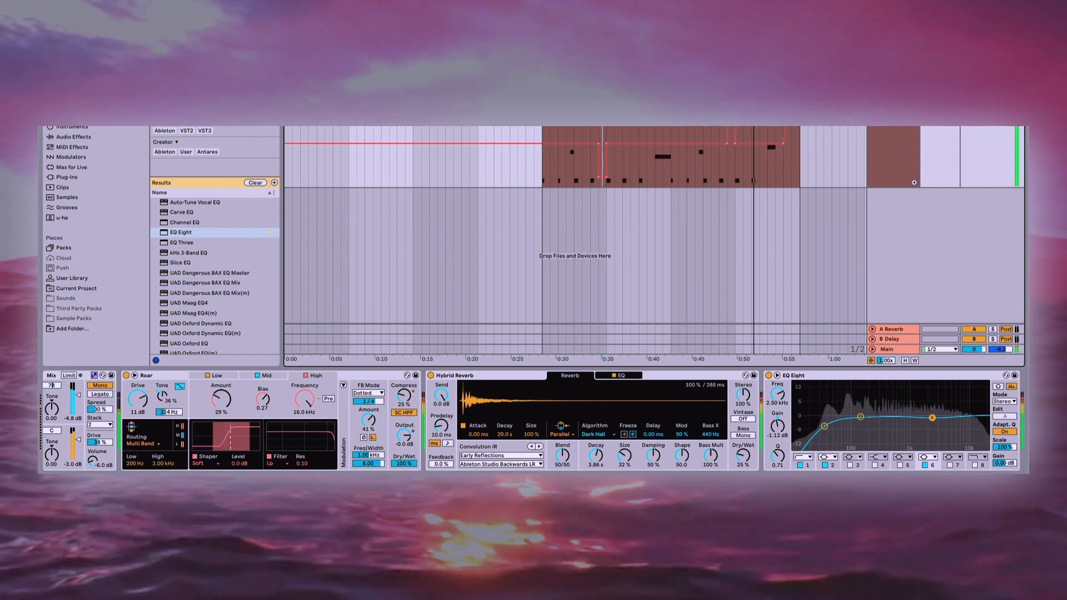
Show the mixer and raise the Pad track's volume to -14.3 dB
{"action": "left_click", "coordinate": [945, 117]}
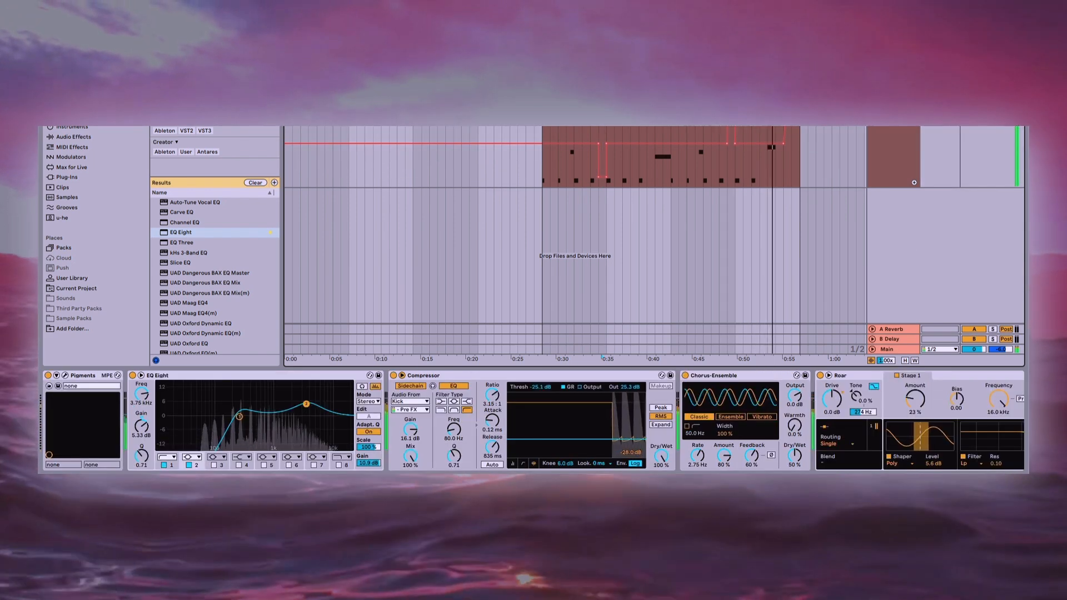
{"action": "key", "text": "ctrl+alt+m"}
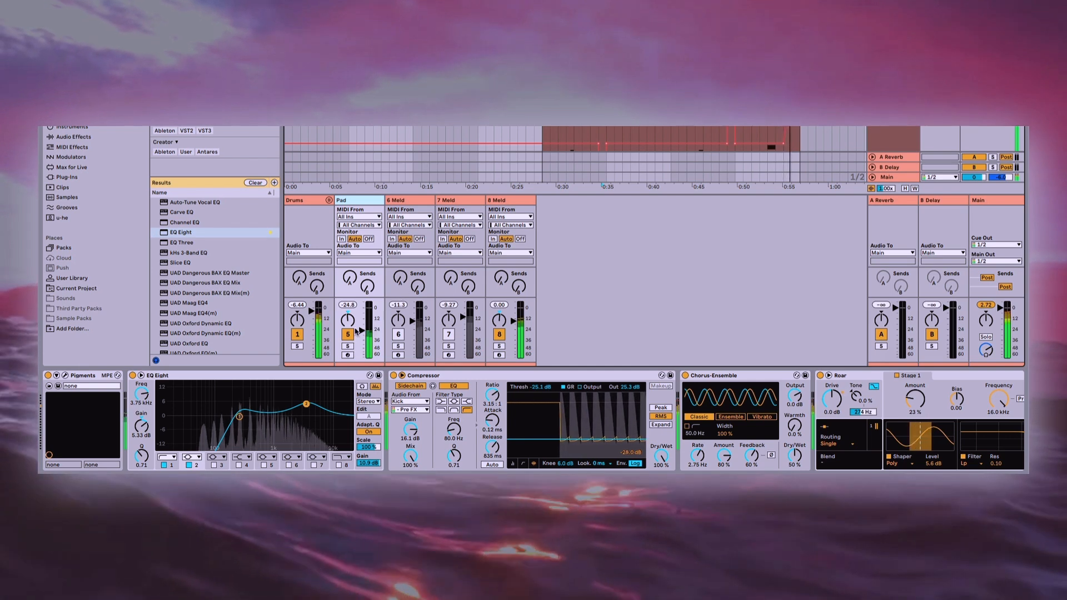
{"action": "mouse_move", "coordinate": [362, 331]}
{"action": "left_mouse_down"}
{"action": "mouse_move", "coordinate": [347, 315]}
{"action": "mouse_move", "coordinate": [362, 324]}
{"action": "mouse_move", "coordinate": [353, 322]}
{"action": "left_mouse_up"}
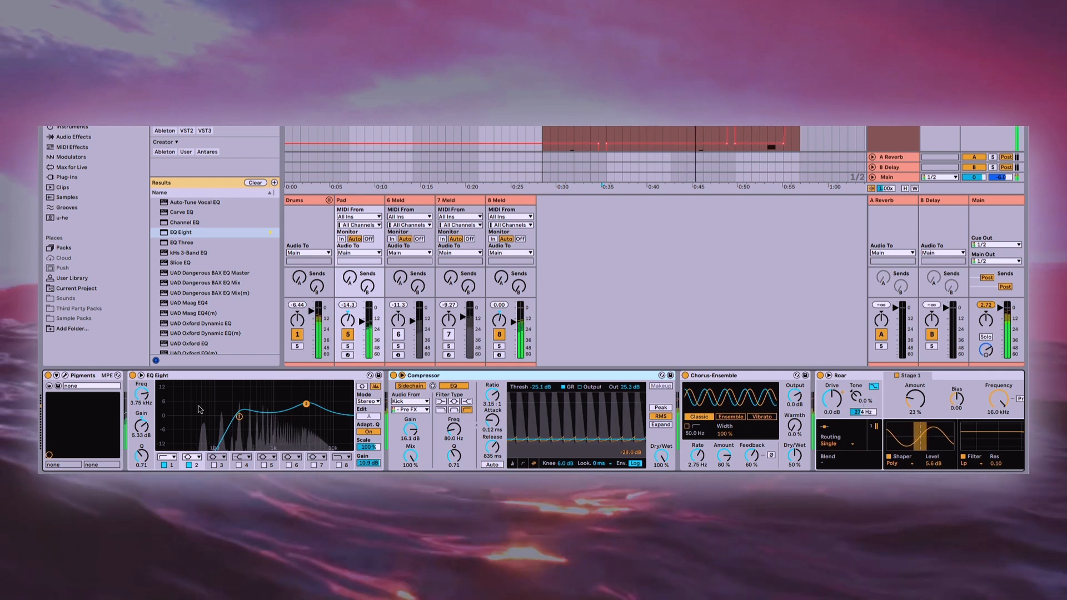
Try a different octave for Meld's engine B on the 8 Meld track
{"action": "left_click", "coordinate": [503, 200]}
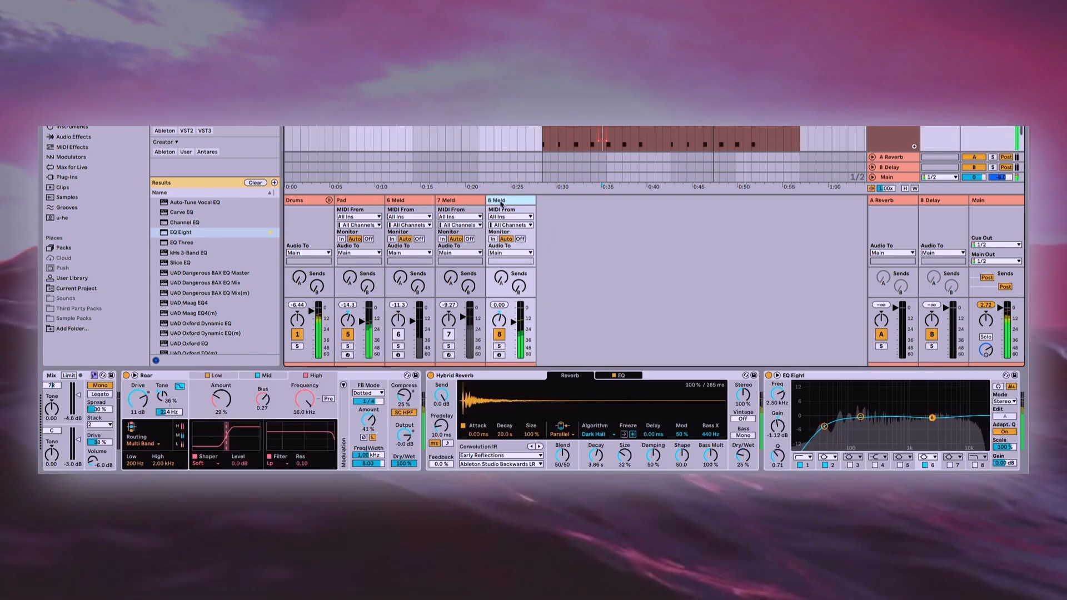
{"action": "scroll", "coordinate": [90, 451], "scroll_direction": "left", "scroll_amount": 5}
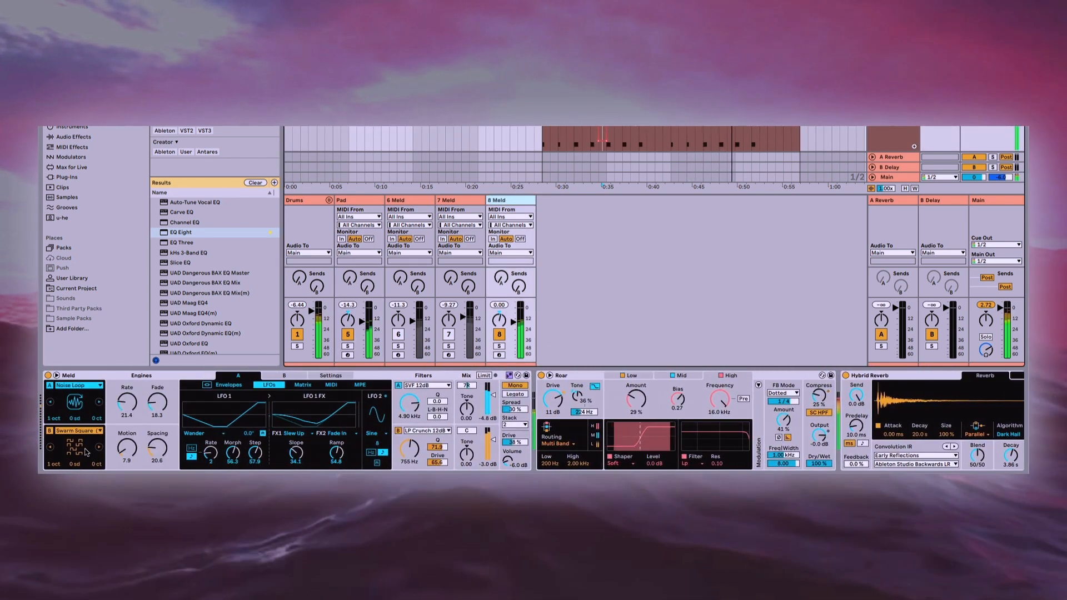
{"action": "left_click", "coordinate": [49, 463]}
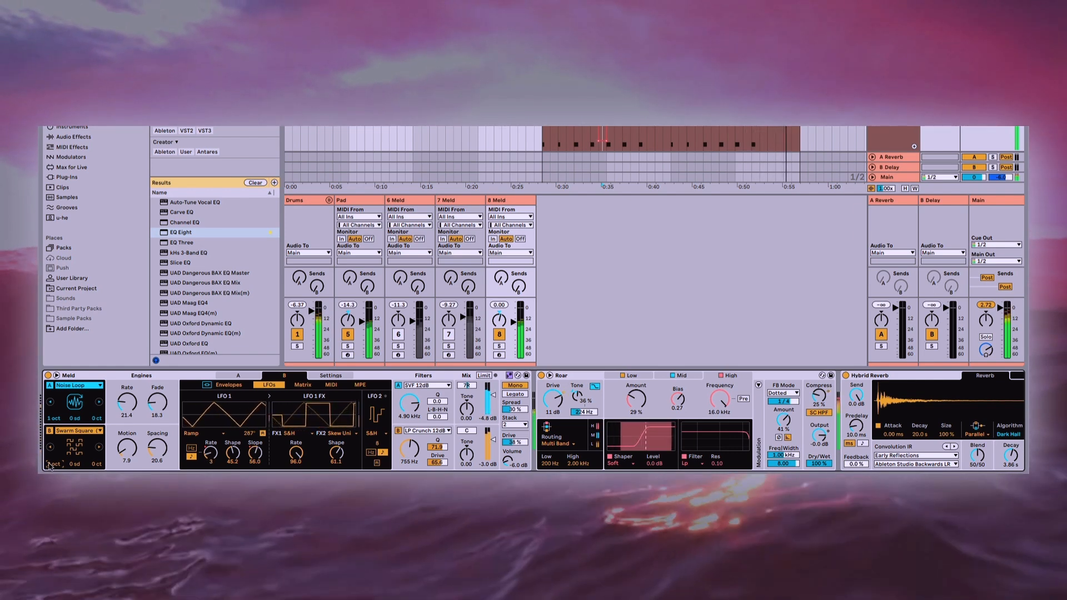
{"action": "left_click_drag", "start_coordinate": [49, 463], "coordinate": [49, 454]}
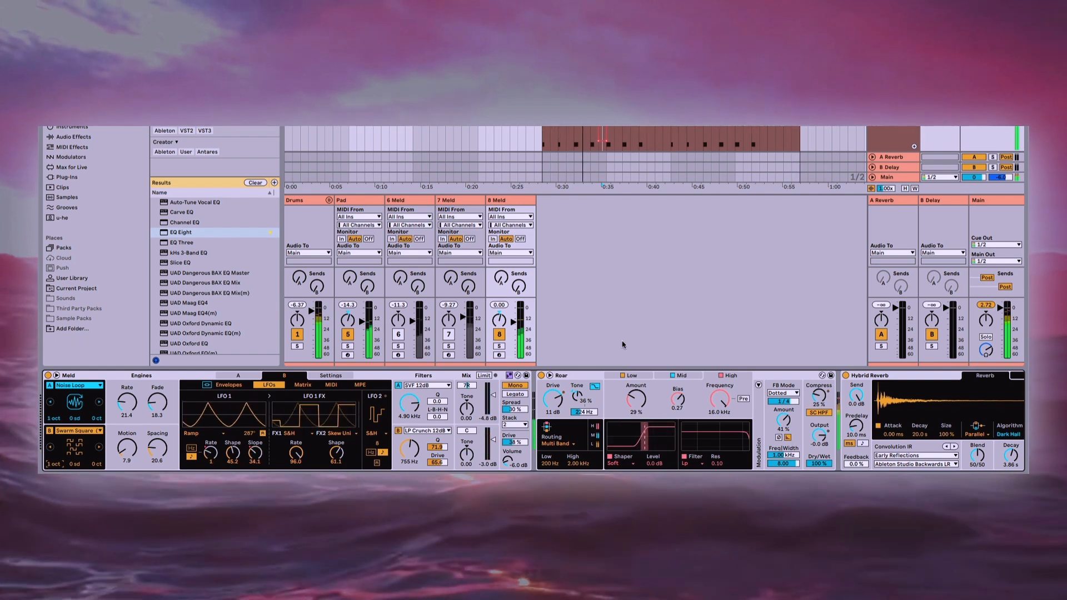
Solo the 8 Meld track, change its clip's scale to Minor Pentatonic and listen to the pattern, including its ending
{"action": "left_click", "coordinate": [499, 346]}
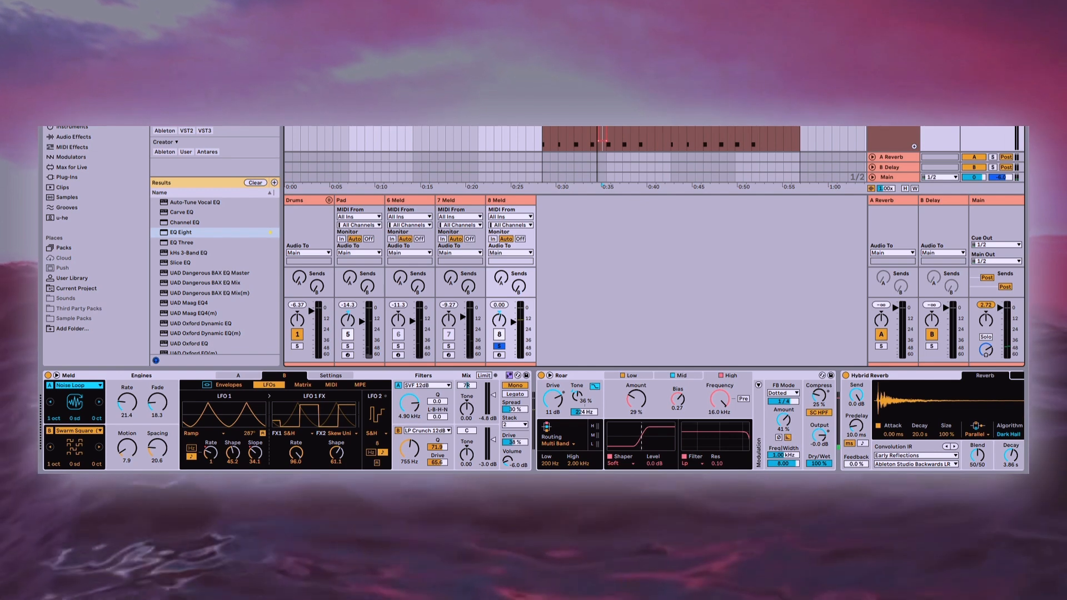
{"action": "double_click", "coordinate": [671, 130]}
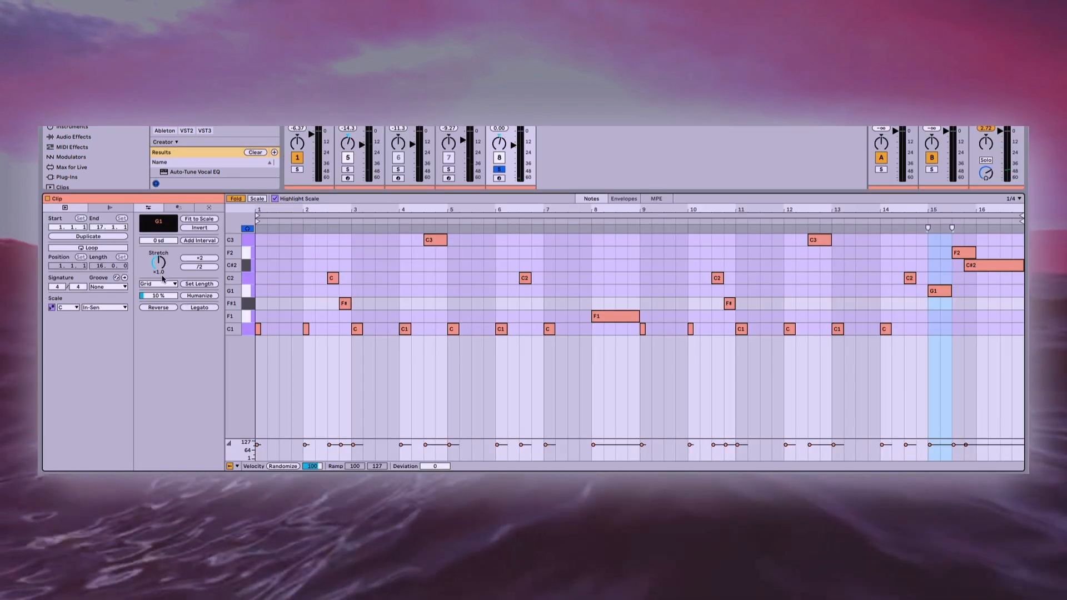
{"action": "left_click", "coordinate": [110, 309]}
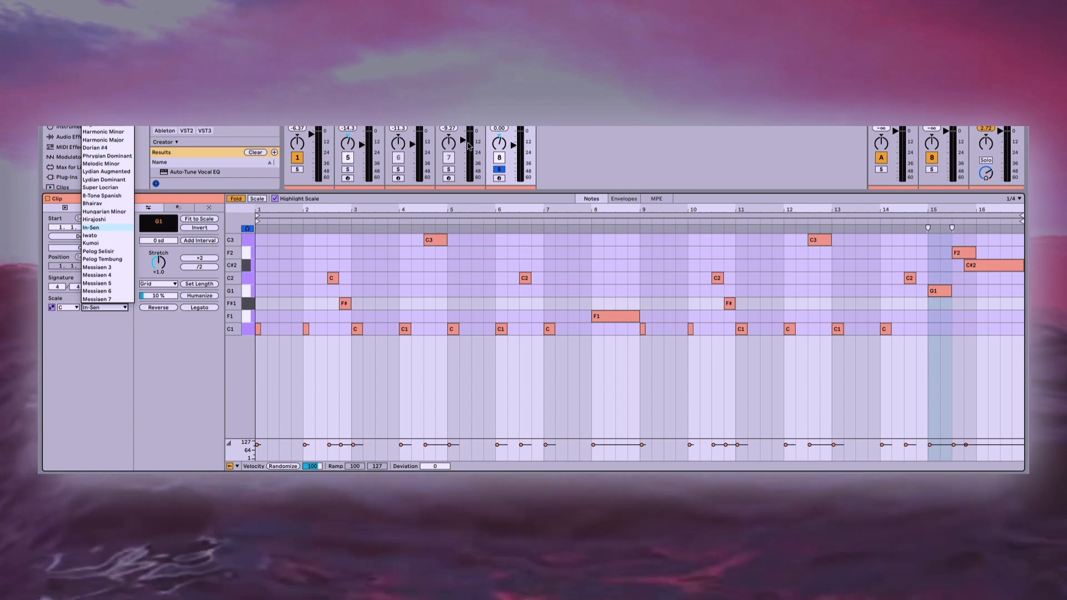
{"action": "left_click", "coordinate": [104, 116]}
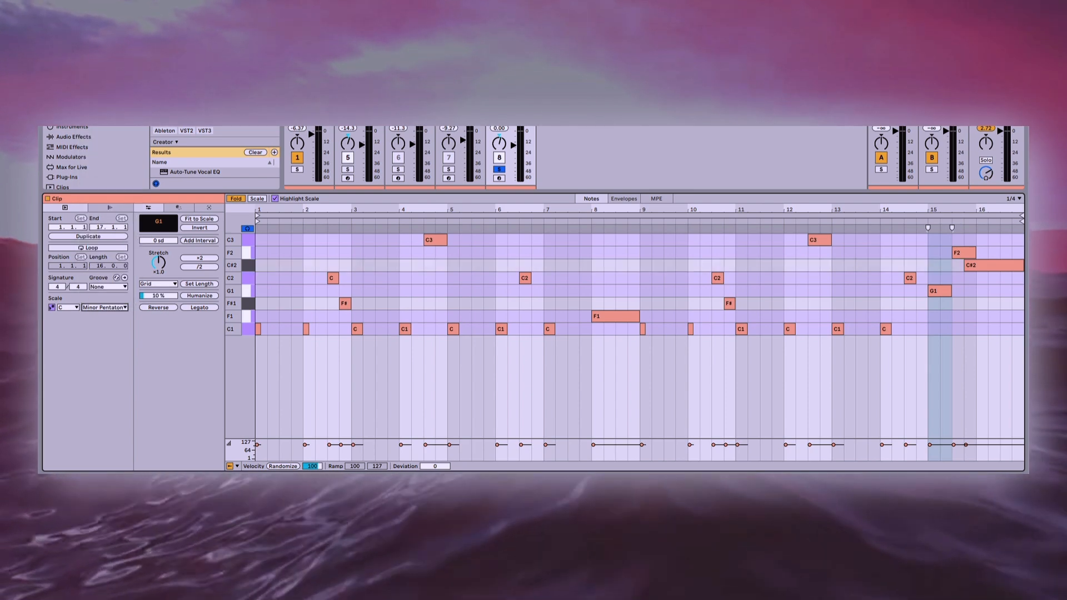
{"action": "key", "text": "space"}
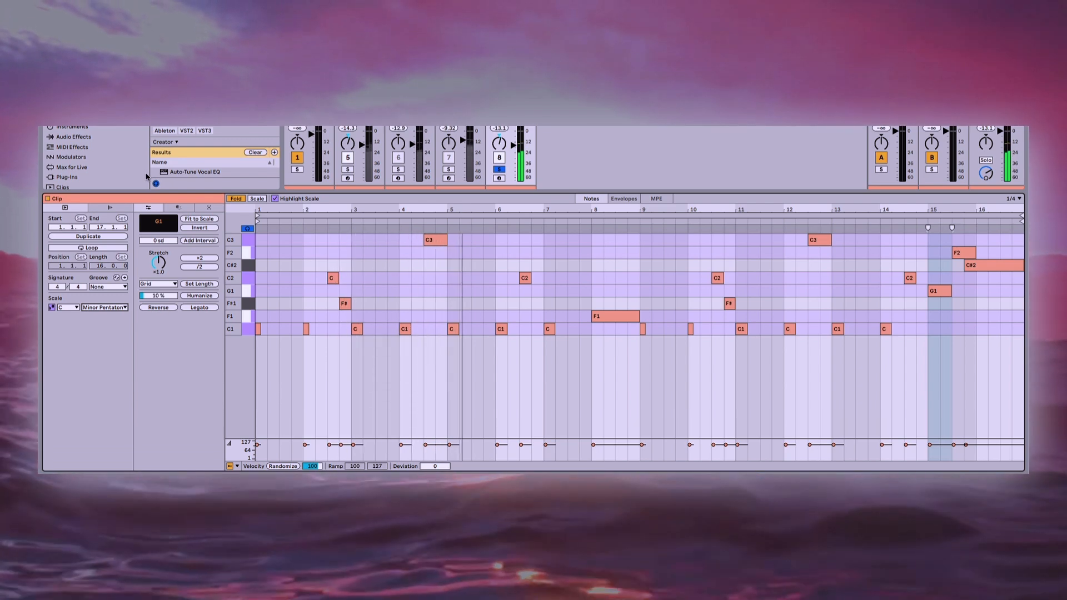
{"action": "left_click", "coordinate": [879, 221]}
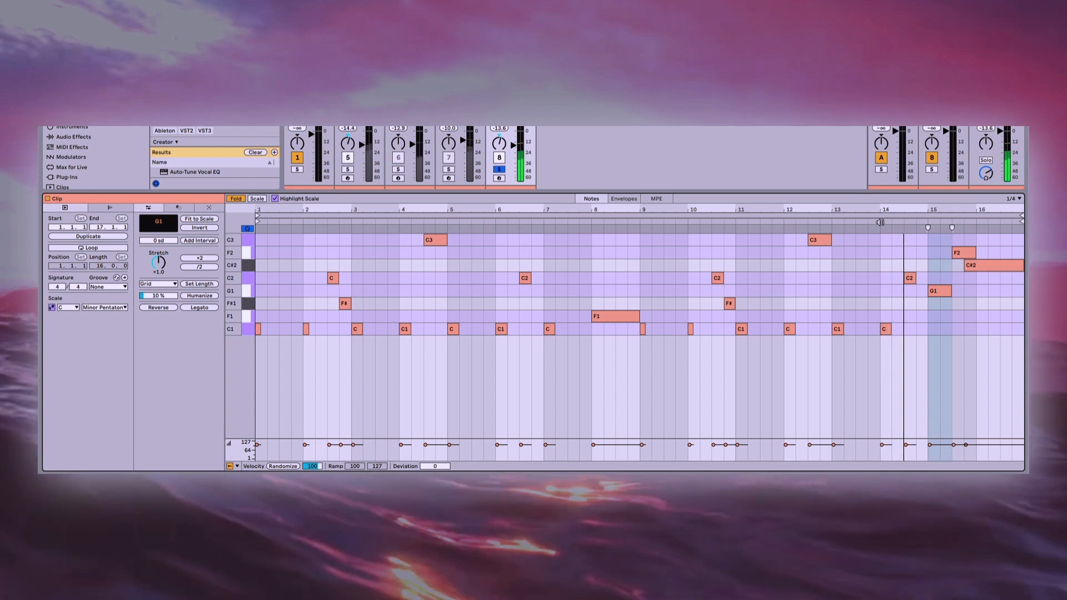
{"action": "left_click", "coordinate": [880, 222]}
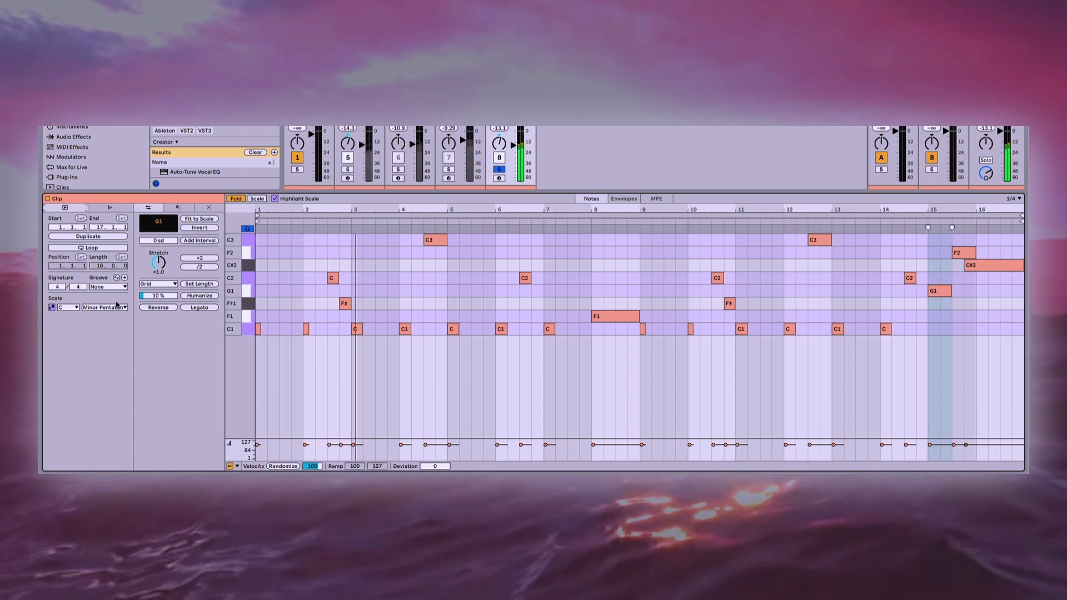
Try the Messiaen 6 scale on the clip, and return the scale to In-Sen
{"action": "left_click", "coordinate": [104, 307]}
{"action": "left_click", "coordinate": [105, 291]}
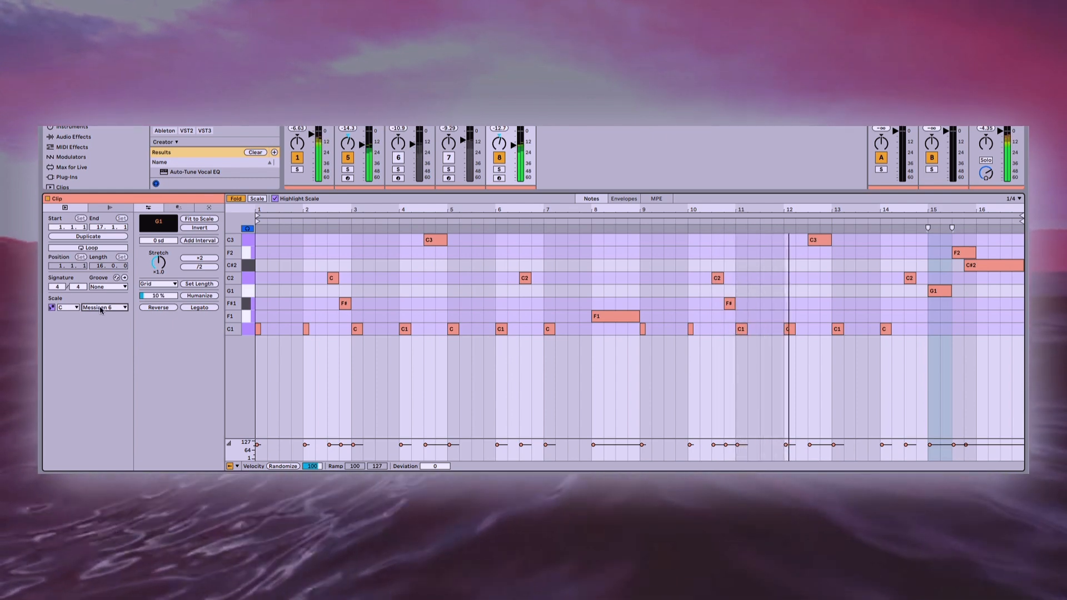
{"action": "left_click", "coordinate": [107, 307]}
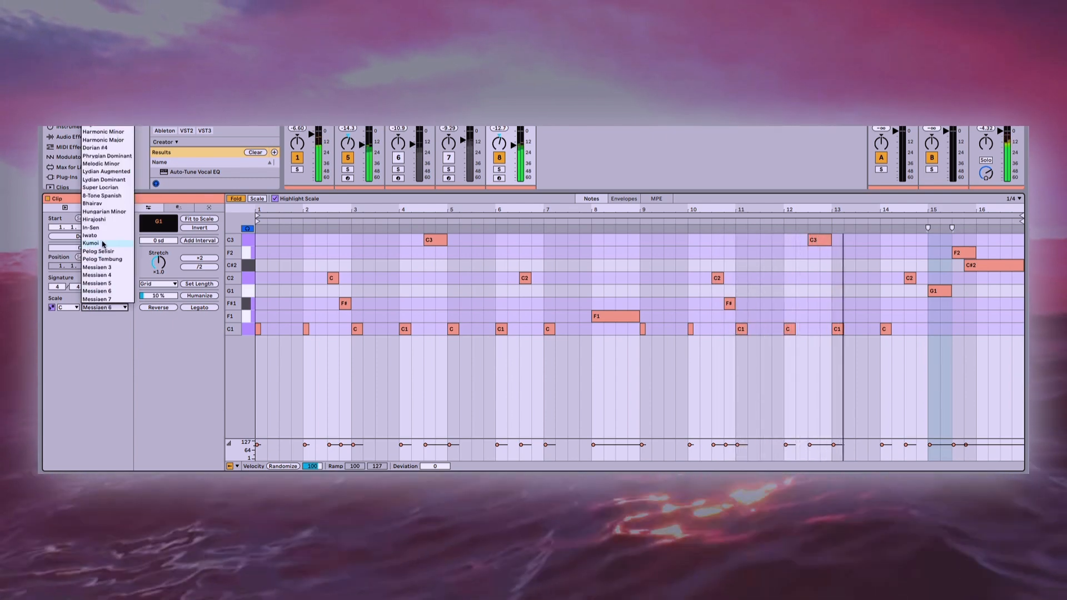
{"action": "left_click", "coordinate": [101, 228]}
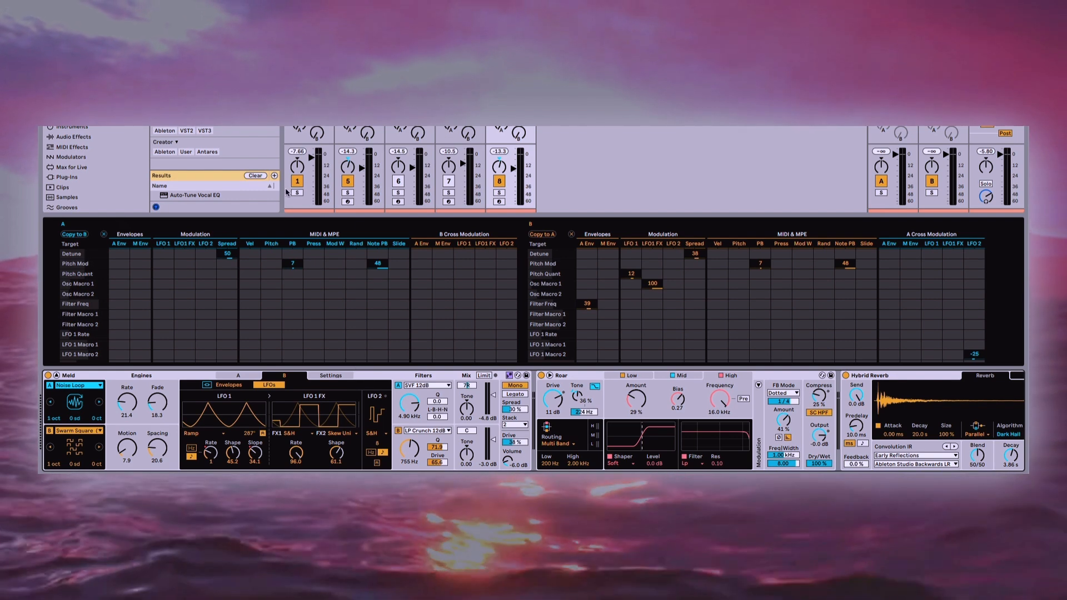
Hide the browser and device view, and show the 8 Meld clip with its automation in the arrangement
{"action": "key", "text": "ctrl+alt+b"}
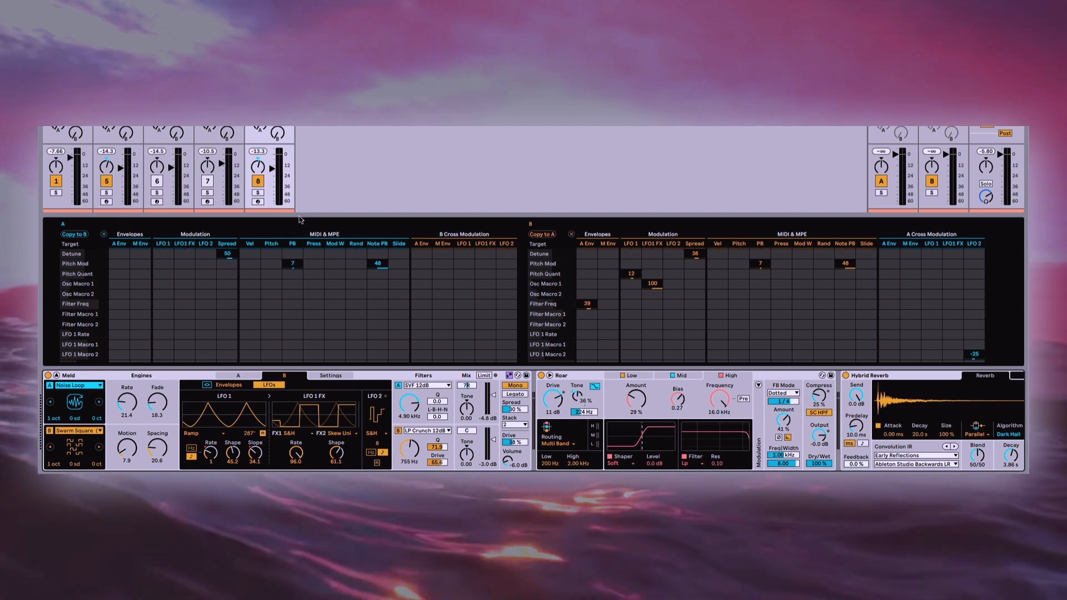
{"action": "key", "text": "shift+Tab"}
{"action": "key", "text": "Tab"}
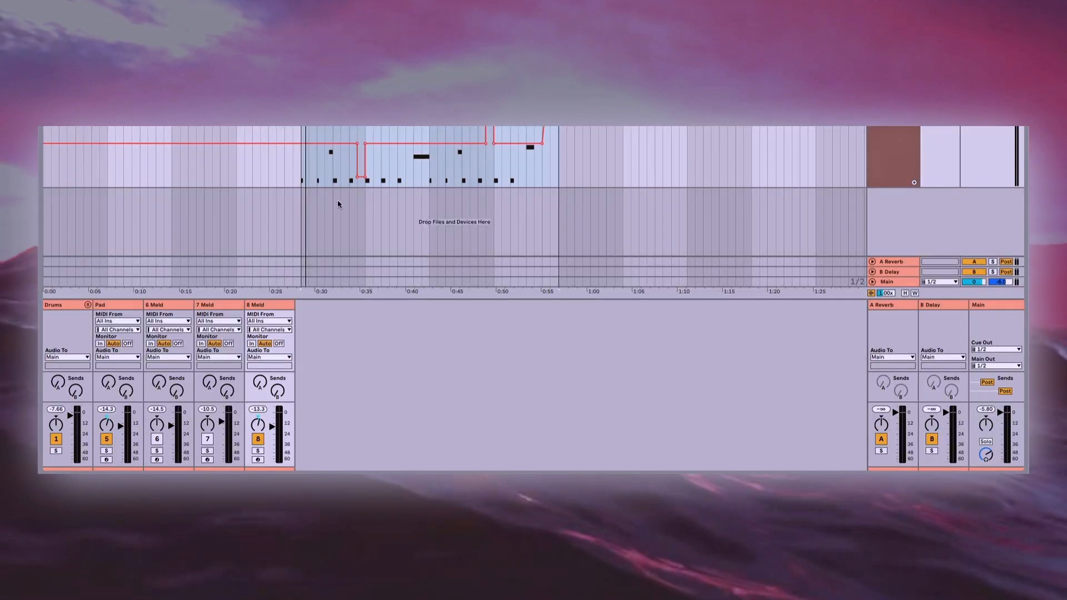
{"action": "key", "text": "minus"}
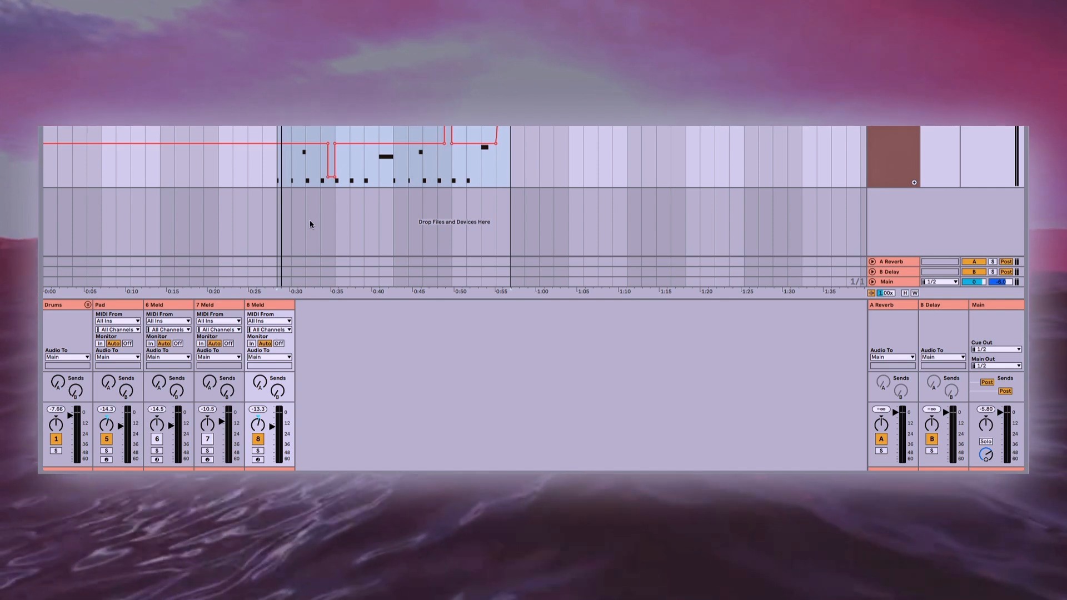
{"action": "key", "text": "plus"}
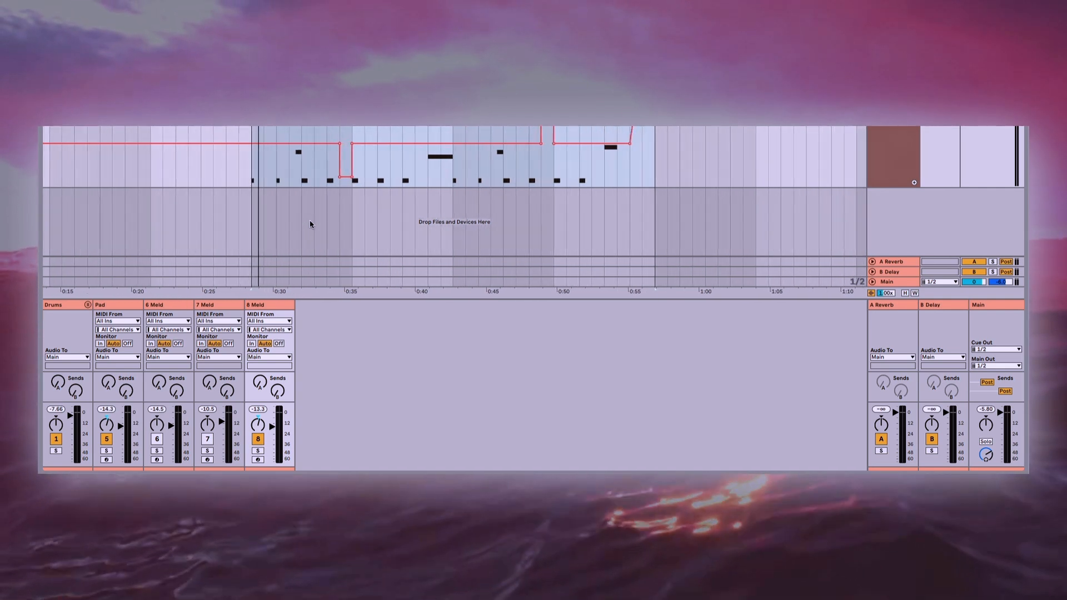
{"action": "scroll", "coordinate": [309, 224], "scroll_direction": "up", "scroll_amount": 1, "text": "ctrl"}
{"action": "scroll", "coordinate": [310, 222], "scroll_direction": "up", "scroll_amount": 1, "text": "ctrl"}
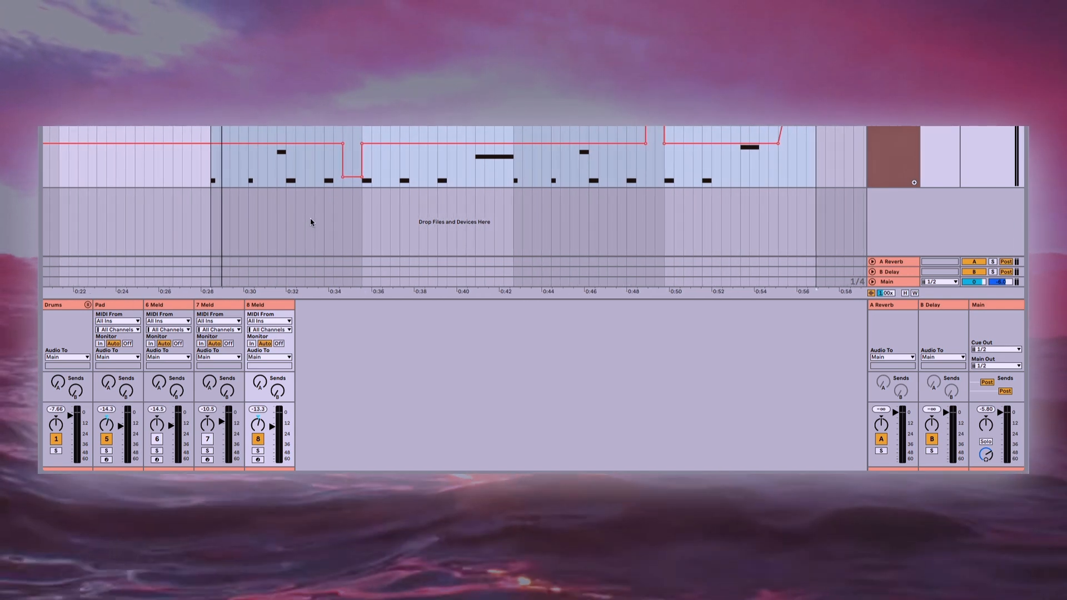
{"action": "scroll", "coordinate": [310, 221], "scroll_direction": "down", "scroll_amount": 3, "text": "ctrl"}
{"action": "left_click_drag", "start_coordinate": [283, 95], "coordinate": [90, 94], "text": "alt"}
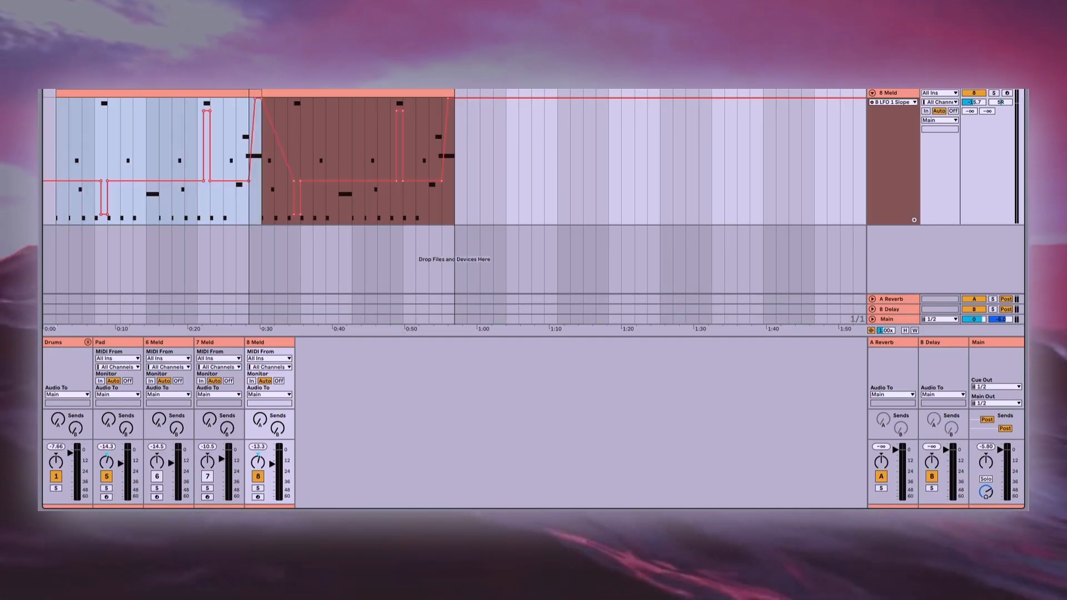
{"action": "left_click_drag", "start_coordinate": [195, 94], "coordinate": [167, 94]}
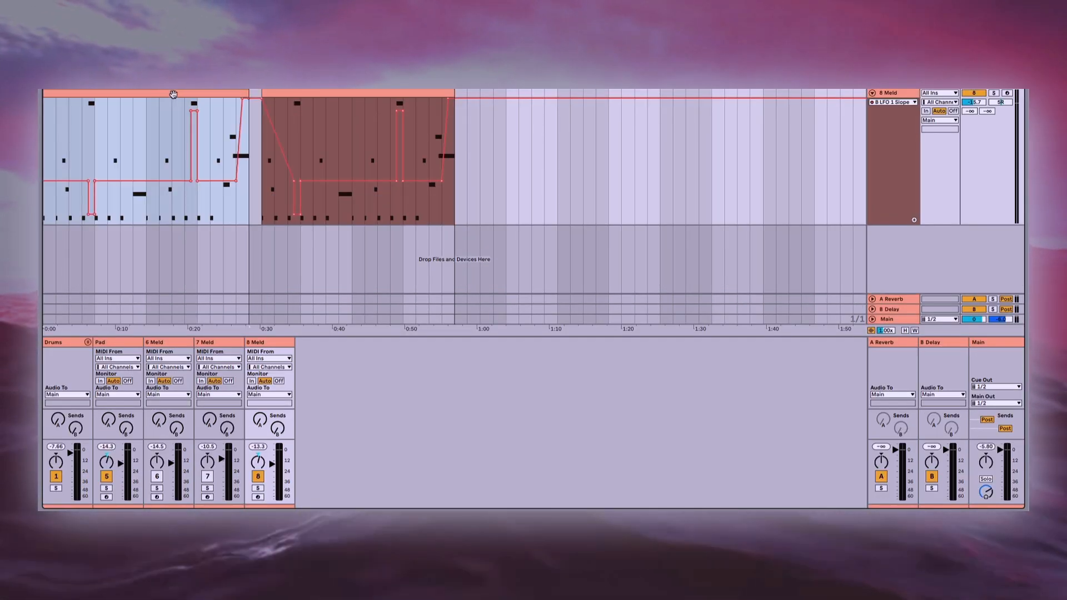
{"action": "key", "text": "ctrl+z"}
{"action": "key", "text": "ctrl+z"}
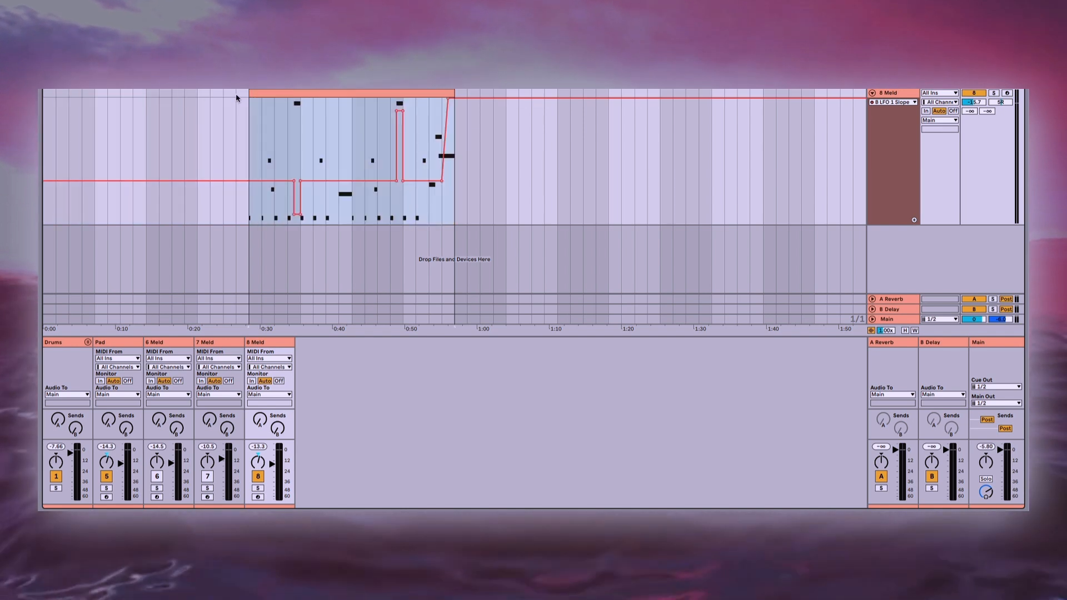
Duplicate the 8 Meld clip with its automation to the start of the arrangement, and play the track soloed
{"action": "left_click_drag", "start_coordinate": [260, 98], "coordinate": [85, 100], "text": "alt"}
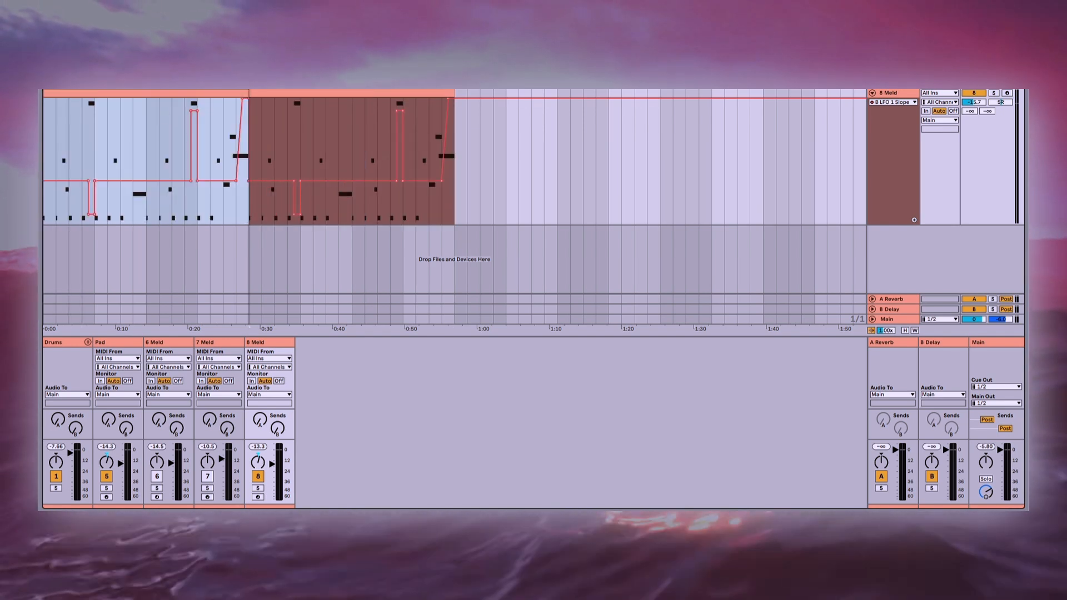
{"action": "left_click", "coordinate": [993, 93]}
{"action": "key", "text": "space"}
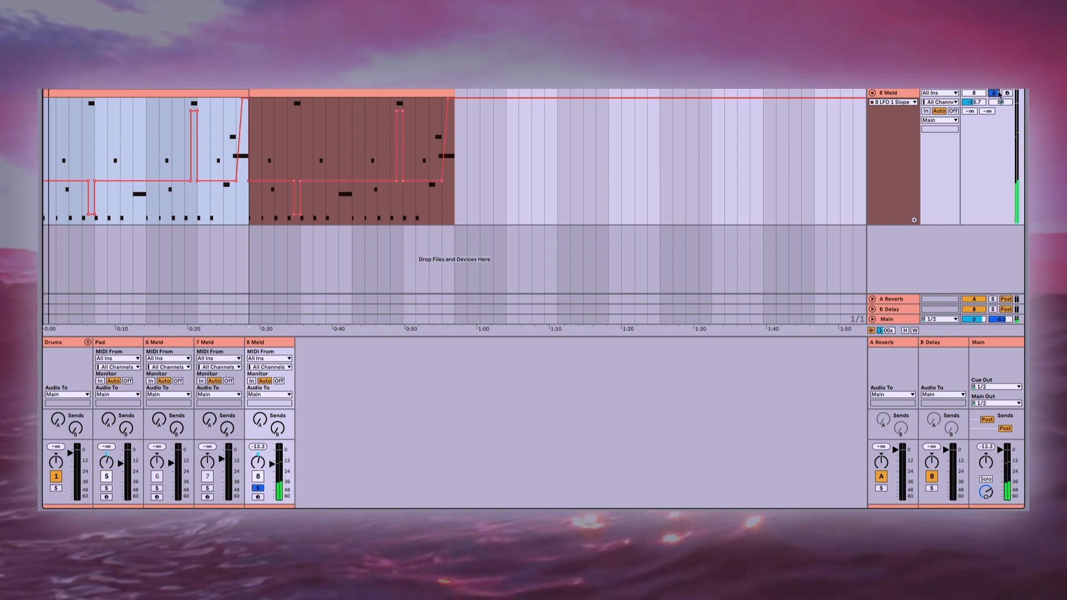
Set Meld engine A's LFO 1 Rate to 3/16 and adjust its LFO 2 rate while the pattern plays
{"action": "left_click", "coordinate": [883, 94]}
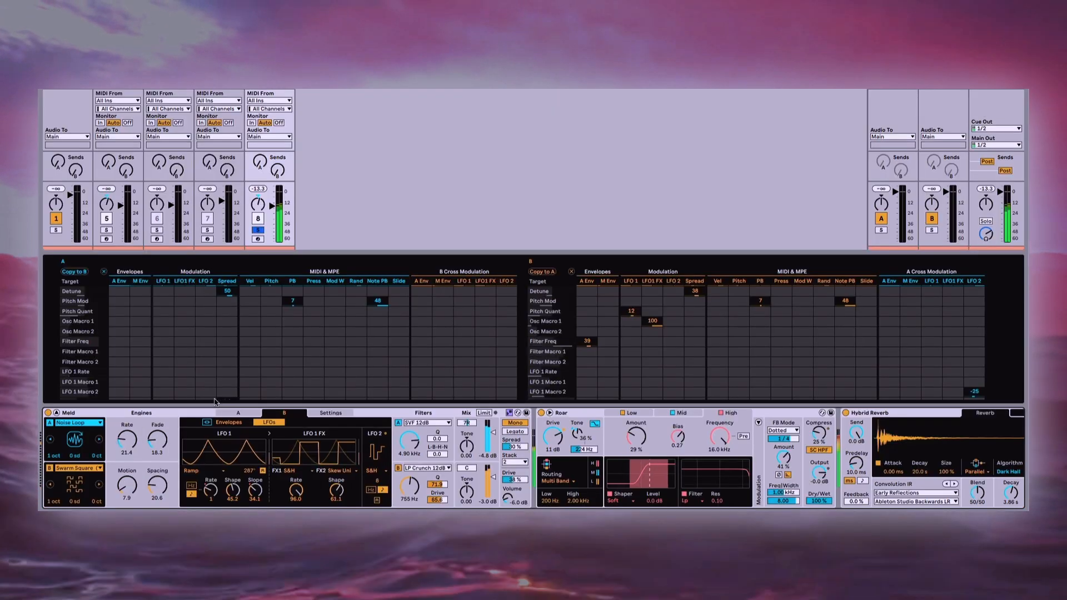
{"action": "left_click", "coordinate": [232, 414]}
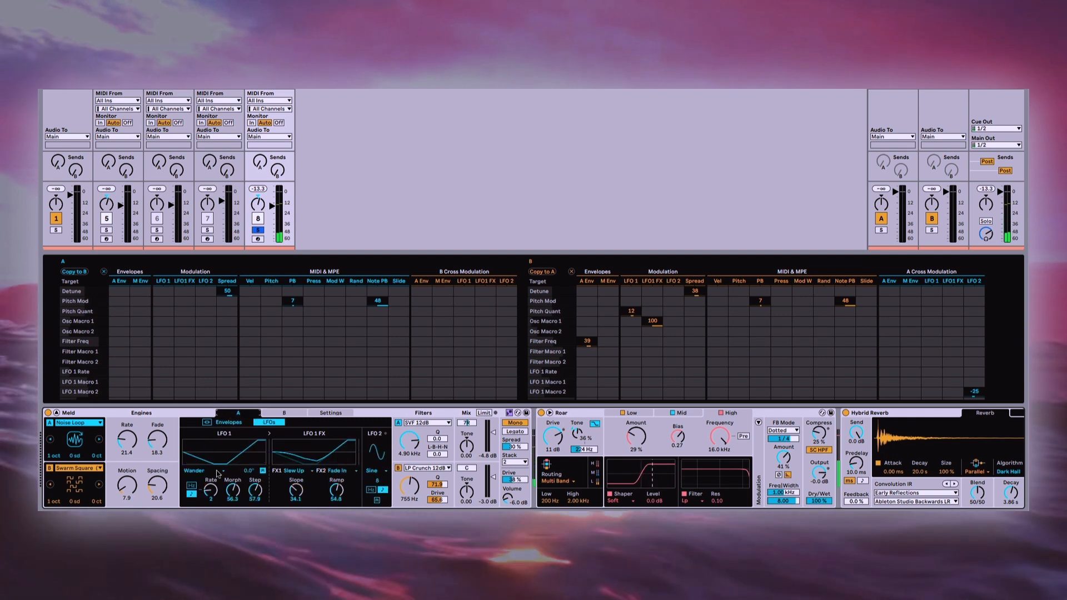
{"action": "left_click_drag", "start_coordinate": [211, 490], "coordinate": [210, 462]}
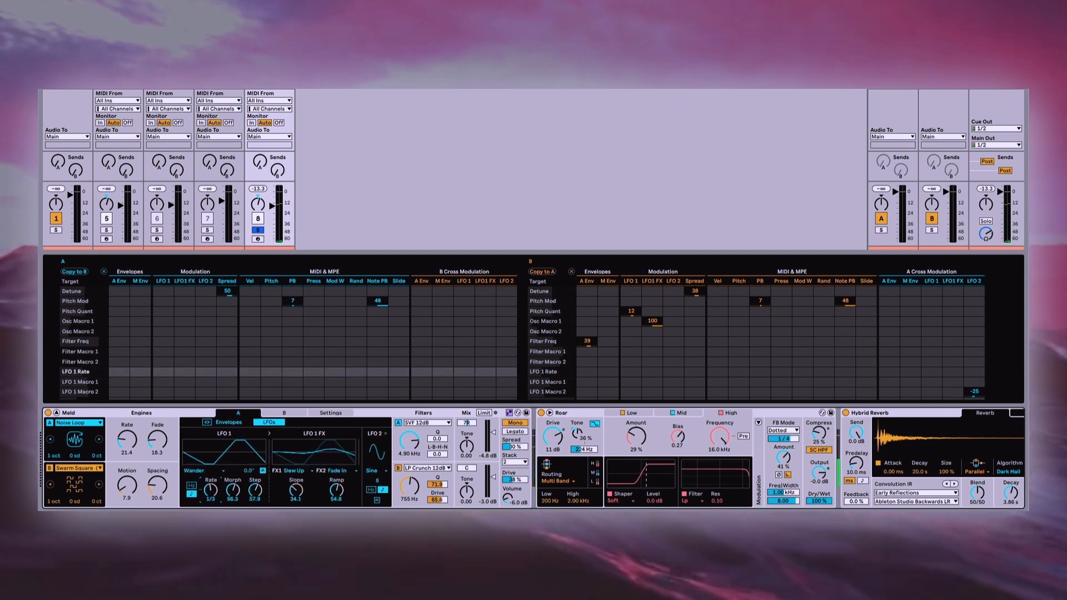
{"action": "left_click", "coordinate": [380, 482]}
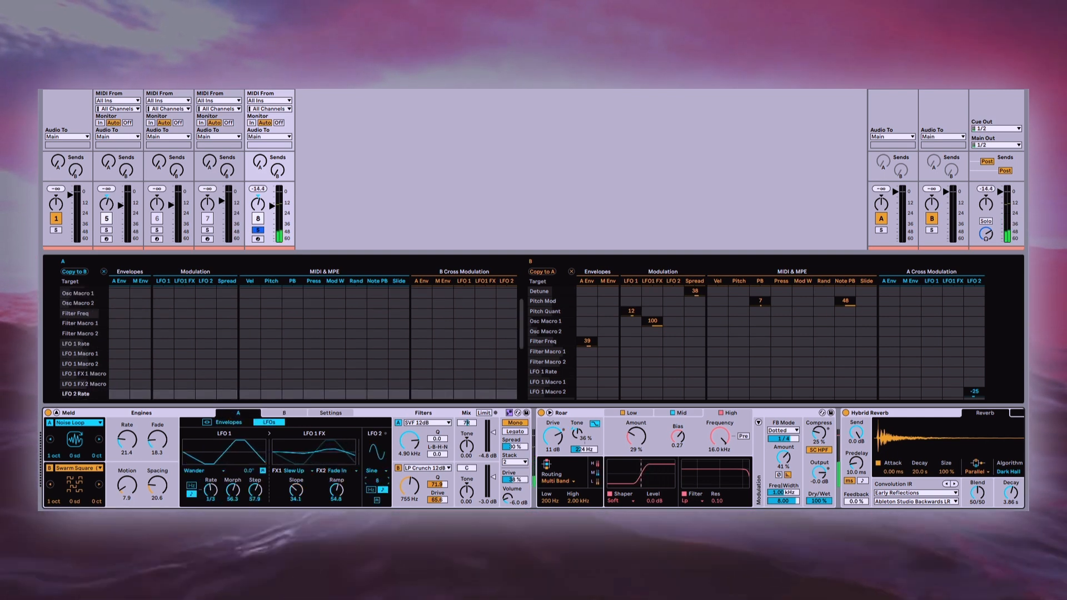
{"action": "left_click_drag", "start_coordinate": [380, 482], "coordinate": [380, 469]}
{"action": "scroll", "coordinate": [378, 482], "scroll_direction": "right", "scroll_amount": 1}
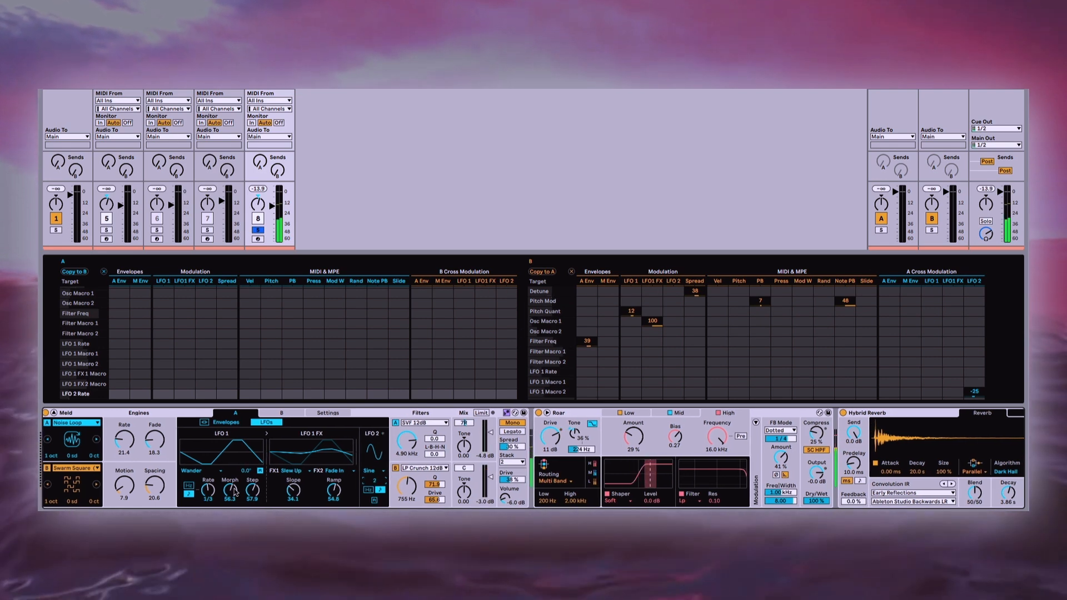
{"action": "scroll", "coordinate": [210, 489], "scroll_direction": "up", "scroll_amount": 2}
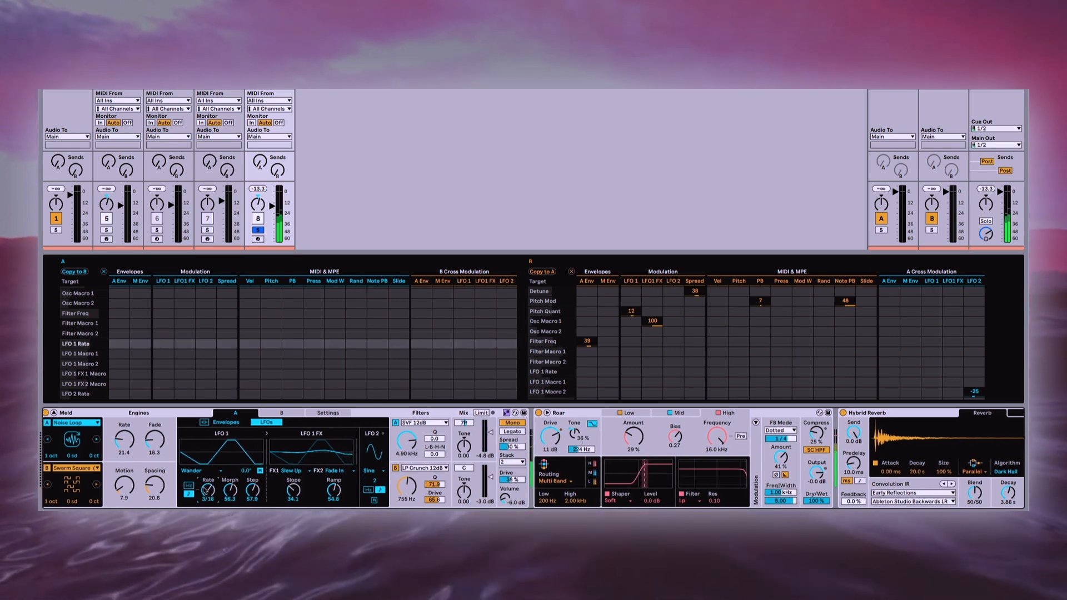
Lower the Spacing of Meld's engine B to around 8.7 while the pattern plays
{"action": "scroll", "coordinate": [206, 471], "scroll_direction": "right", "scroll_amount": 2}
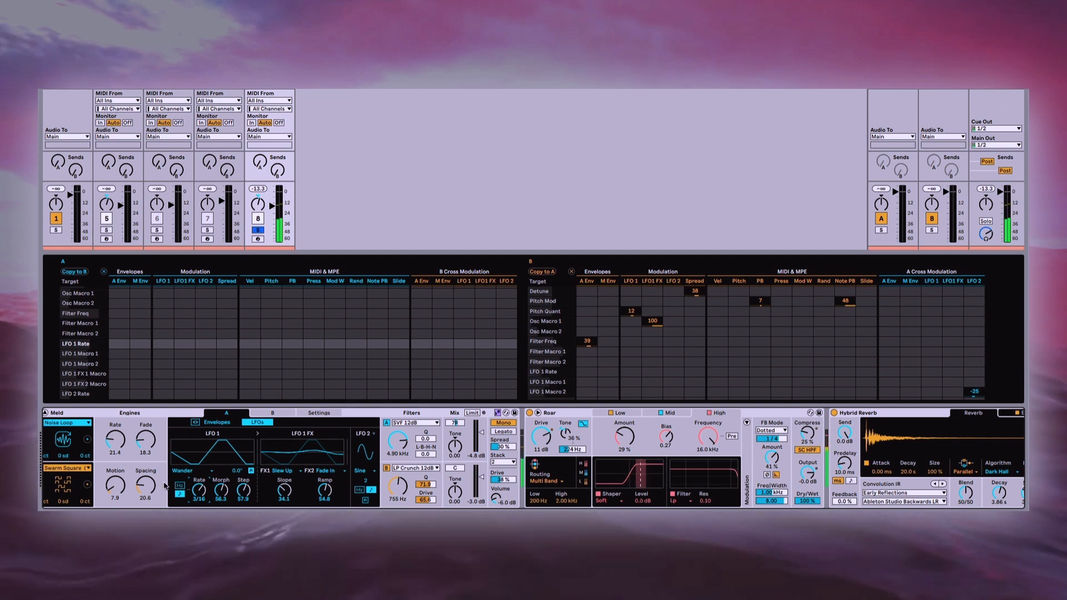
{"action": "left_click_drag", "start_coordinate": [155, 487], "coordinate": [155, 433]}
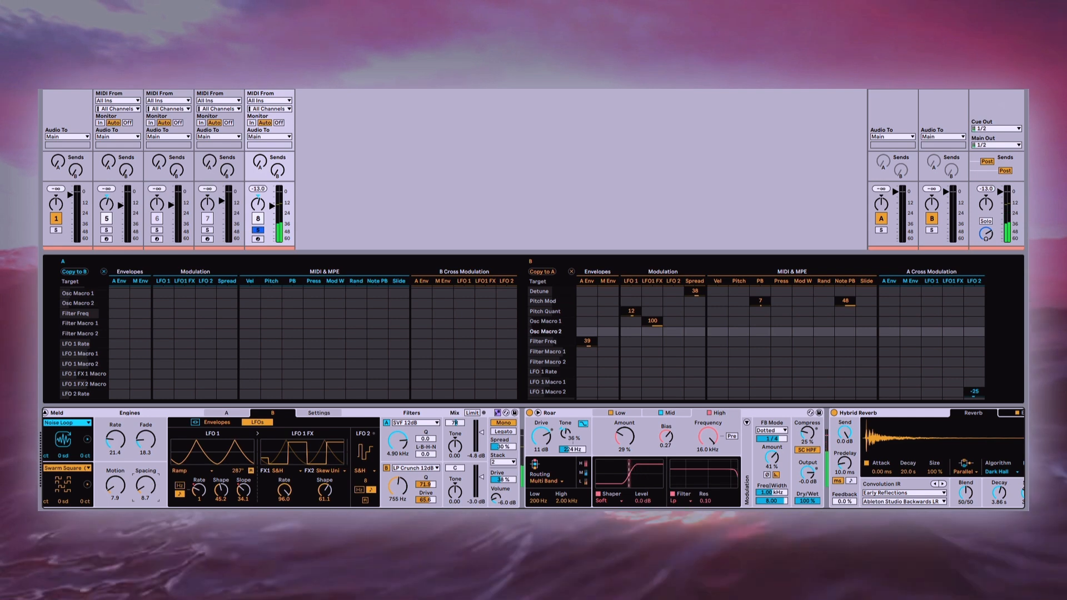
{"action": "left_click_drag", "start_coordinate": [151, 487], "coordinate": [152, 485]}
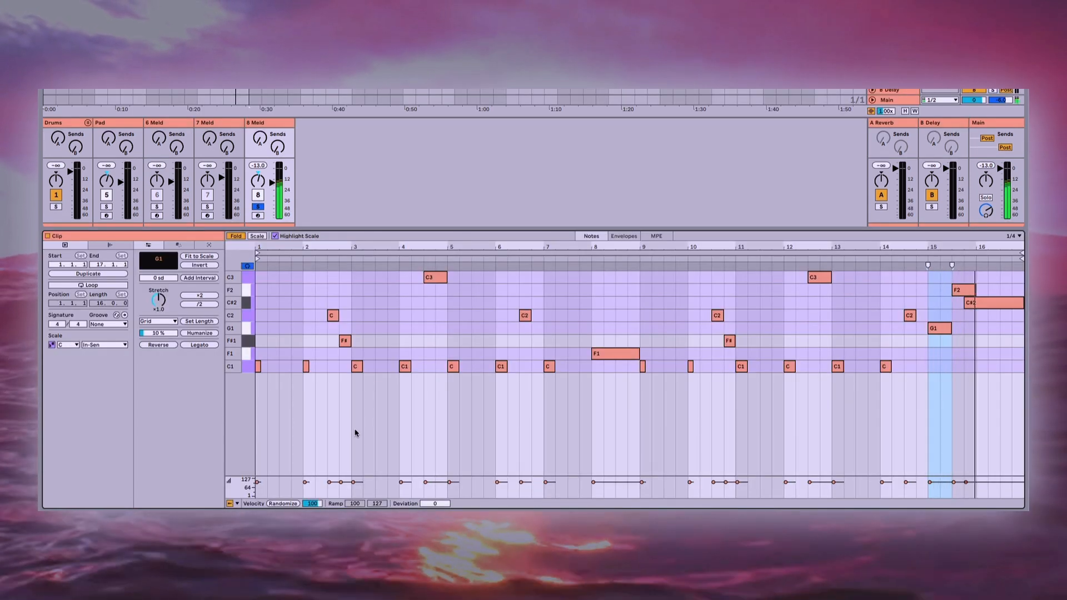
Show the browser, unsolo the 8 Meld track and play the In-Sen pattern with the full mix
{"action": "key", "text": "ctrl+alt+b"}
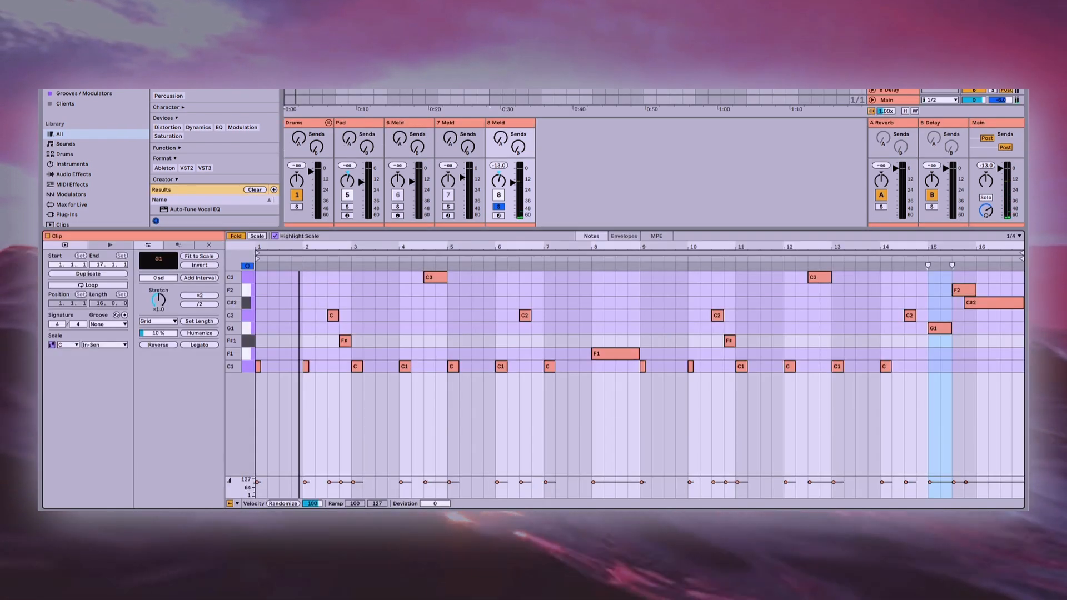
{"action": "key", "text": "space"}
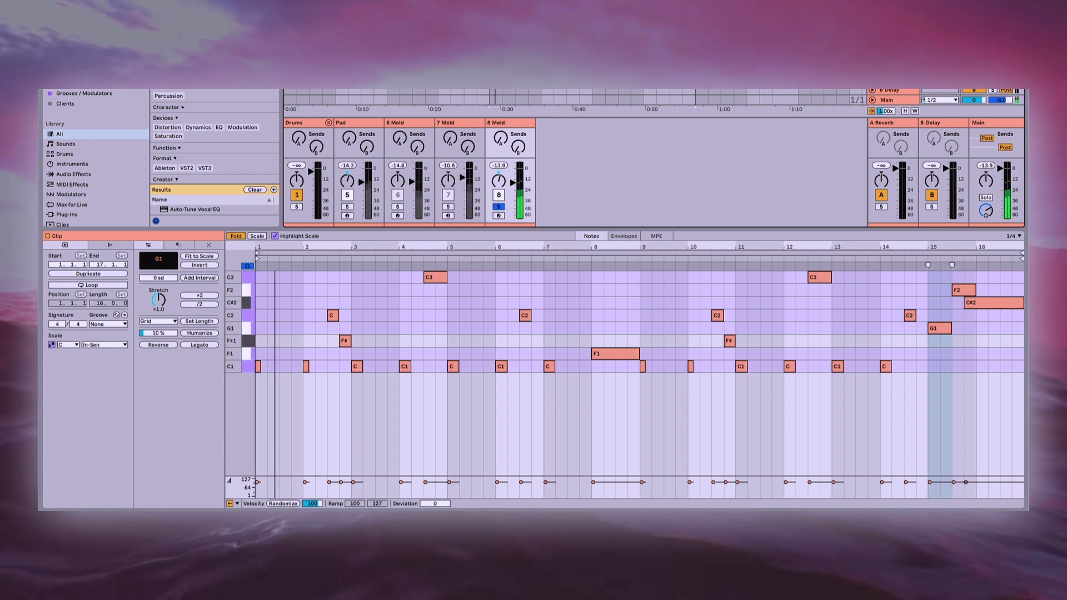
{"action": "key", "text": "space"}
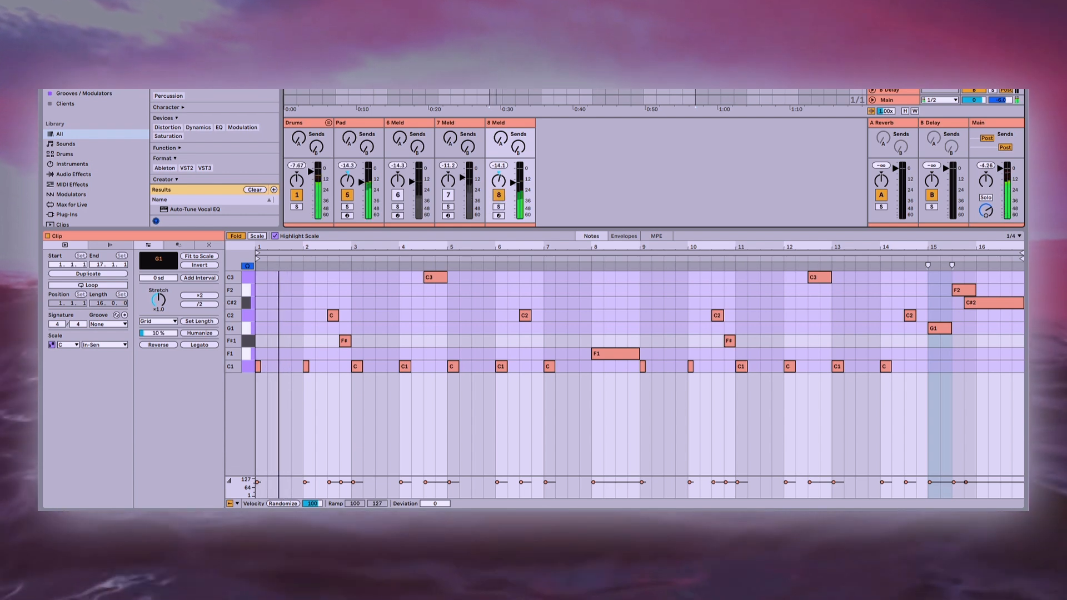